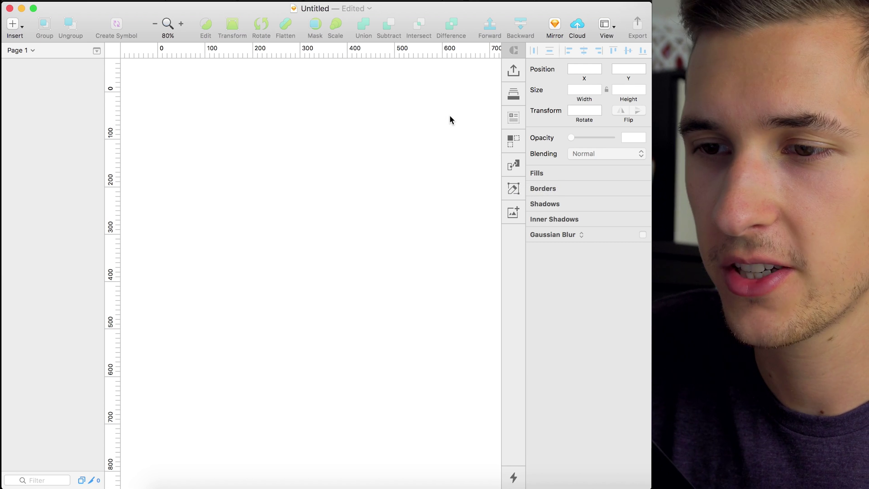
Add a 375×667 iPhone 7 artboard and rename it profileUI.
key("a")
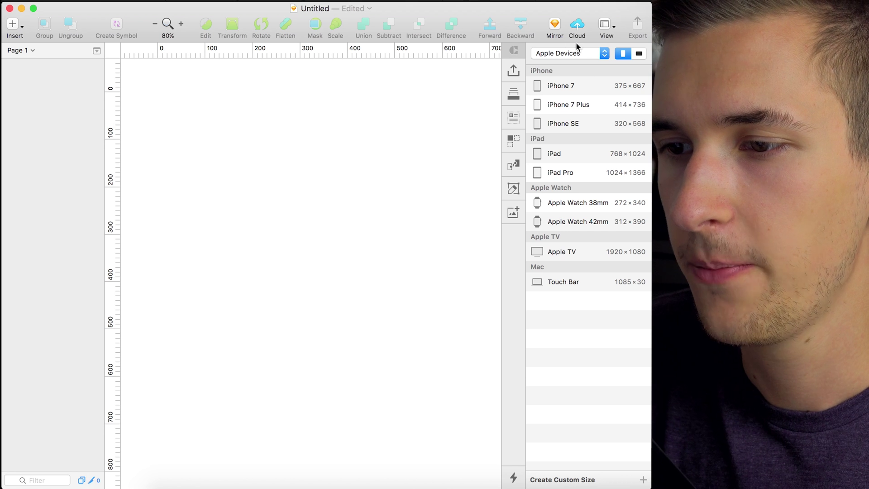
left_click(565, 89)
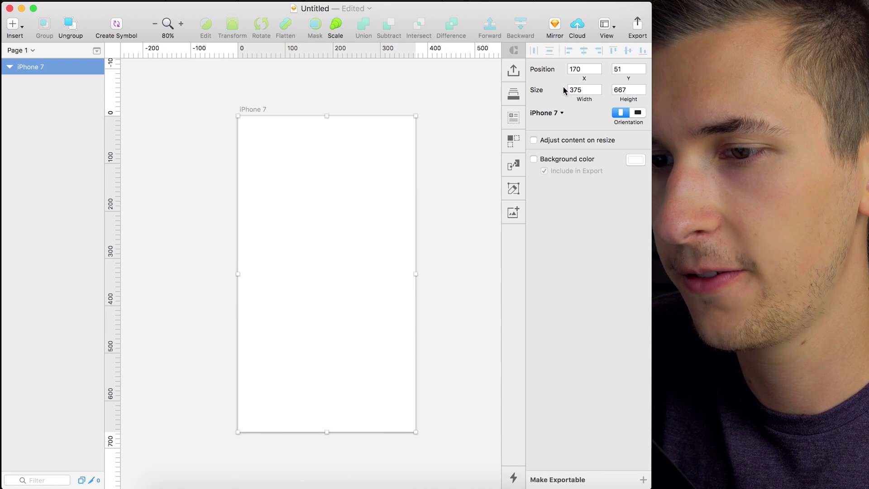
left_click(417, 126)
left_click(415, 125)
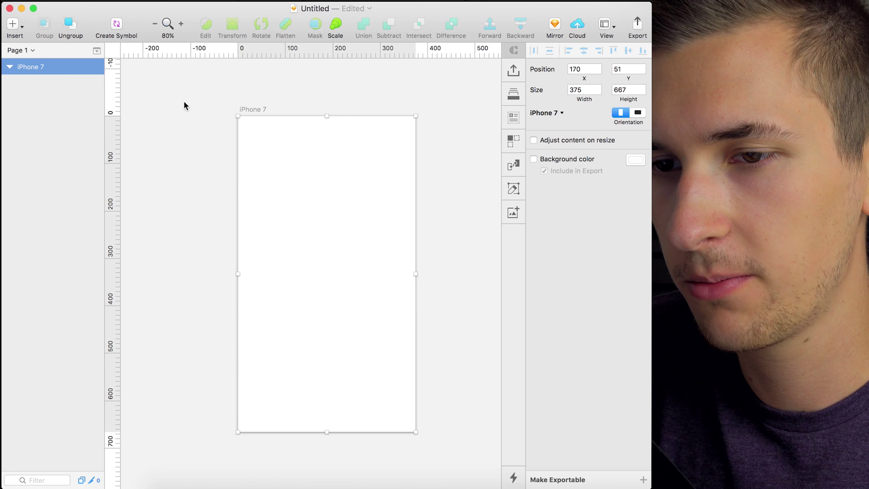
double_click(45, 67)
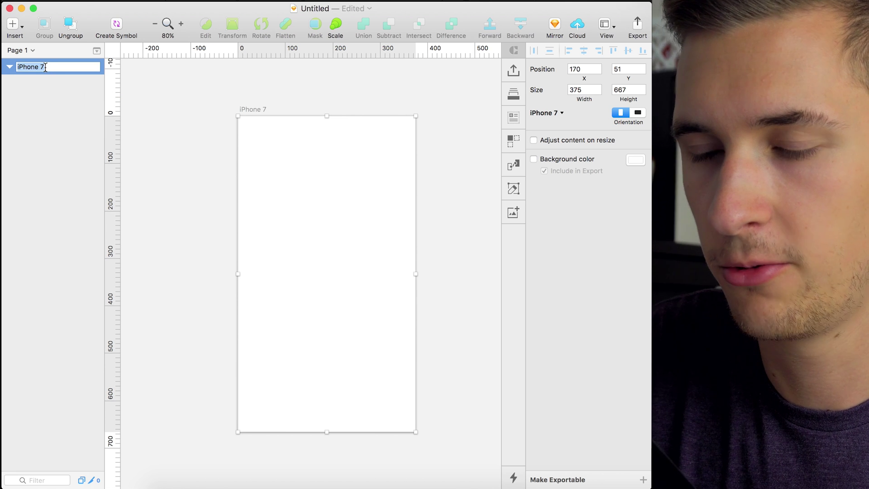
type("Uprofi")
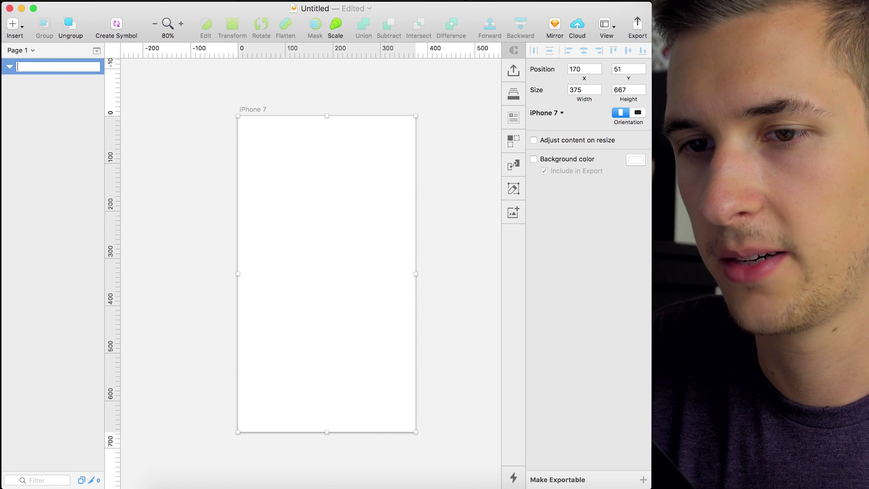
type("leUI")
key("Return")
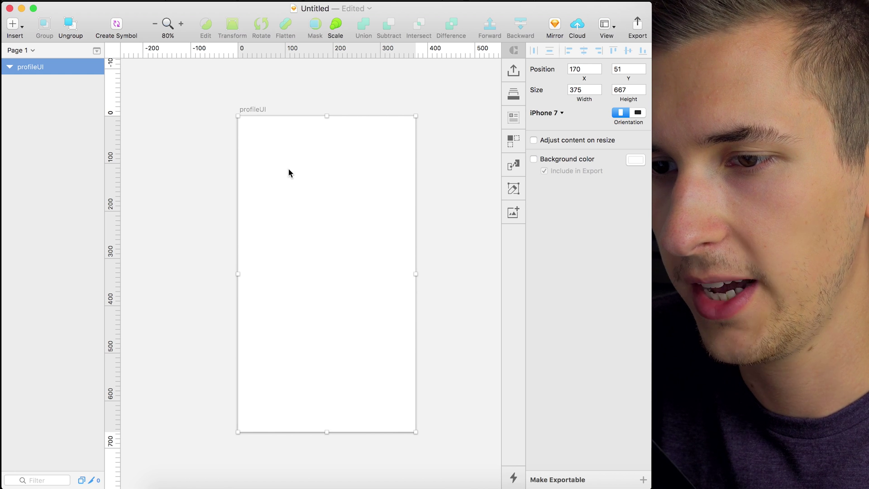
Draw a 375×667 rectangle at 0,0 filling the profileUI artboard and remove its border.
key("r")
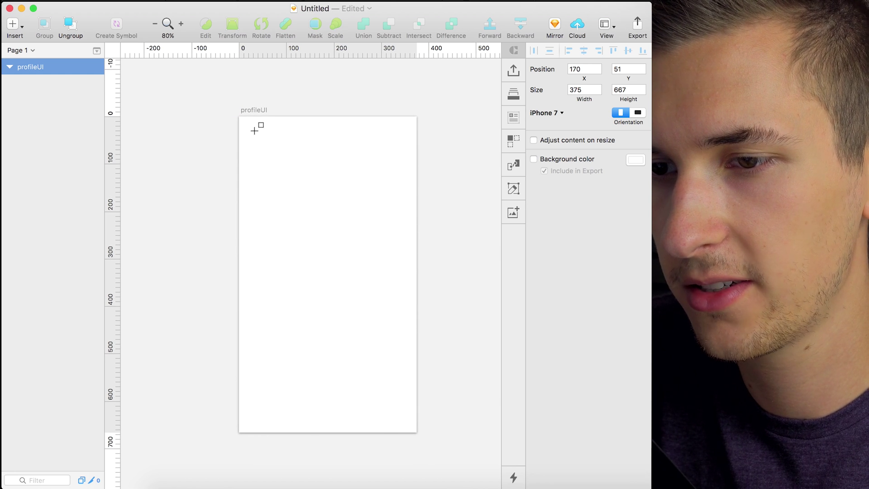
left_click_drag(246, 133, 416, 326)
left_click_drag(357, 271, 331, 230)
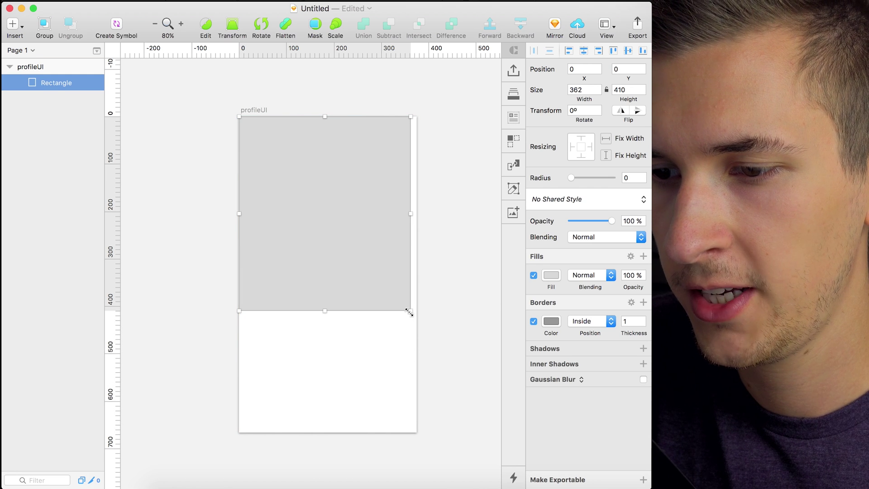
left_click_drag(409, 312, 416, 432)
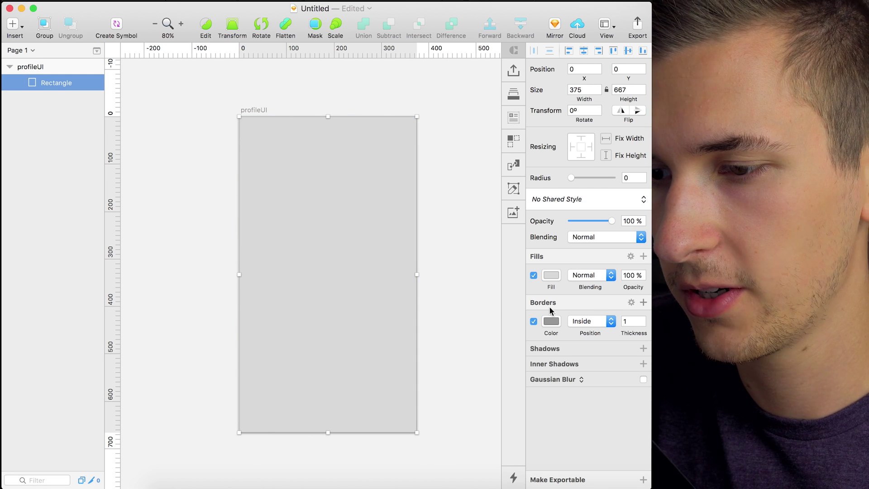
left_click(533, 321)
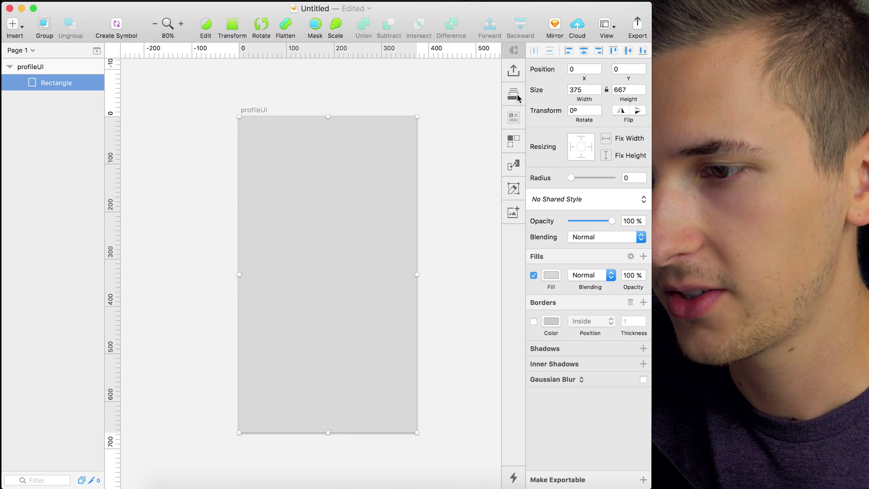
Fill the rectangle with an Unsplash photo from the Portrait category.
left_click(515, 117)
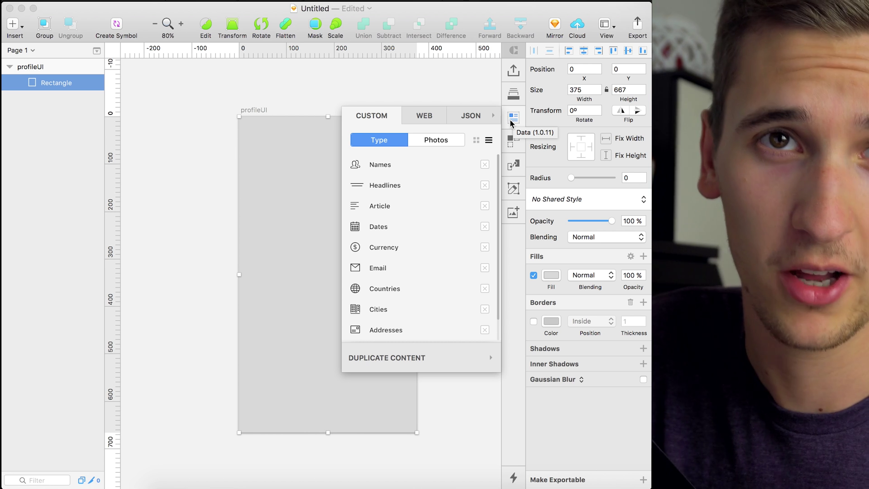
left_click(432, 141)
left_click(460, 161)
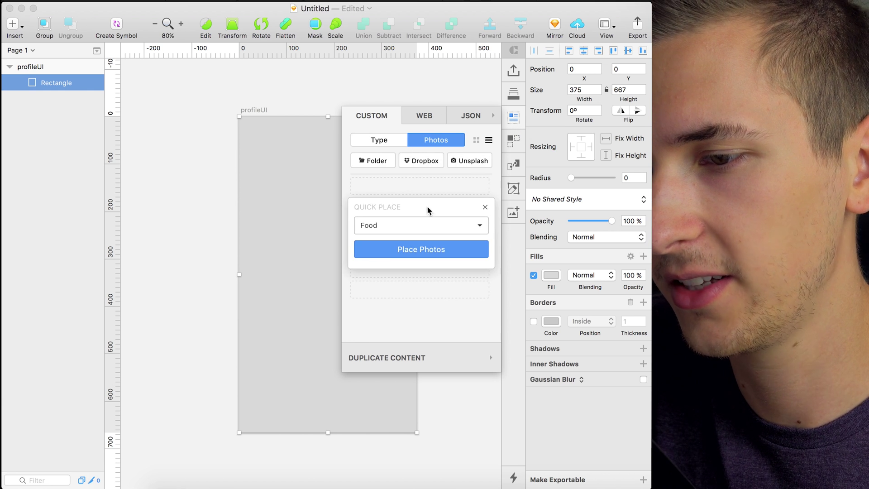
left_click(382, 226)
scroll(380, 244, "down", 8)
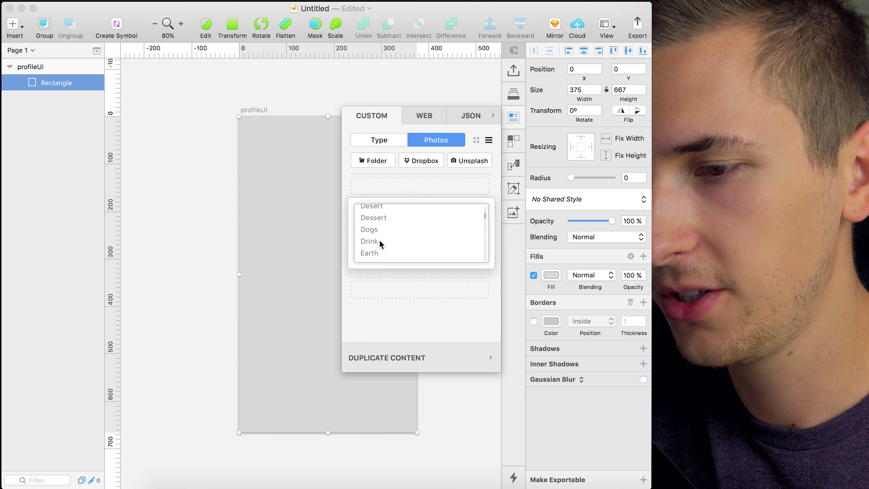
scroll(380, 243, "down", 8)
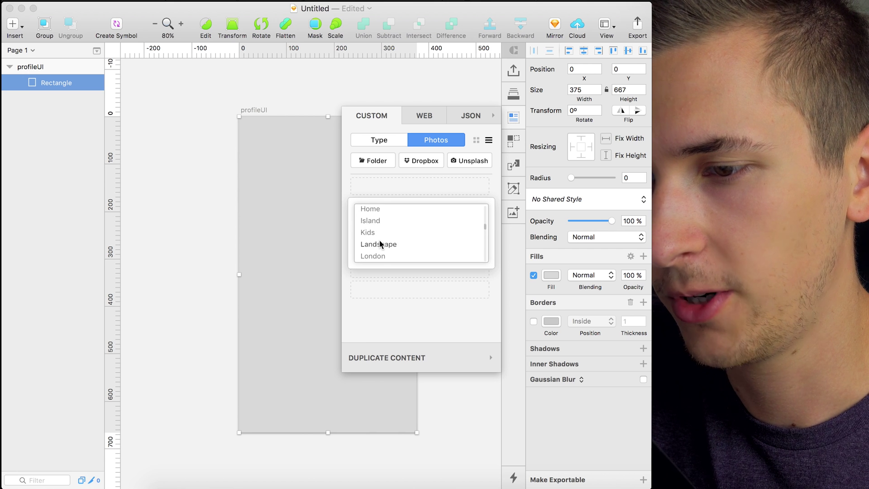
scroll(380, 244, "down", 1)
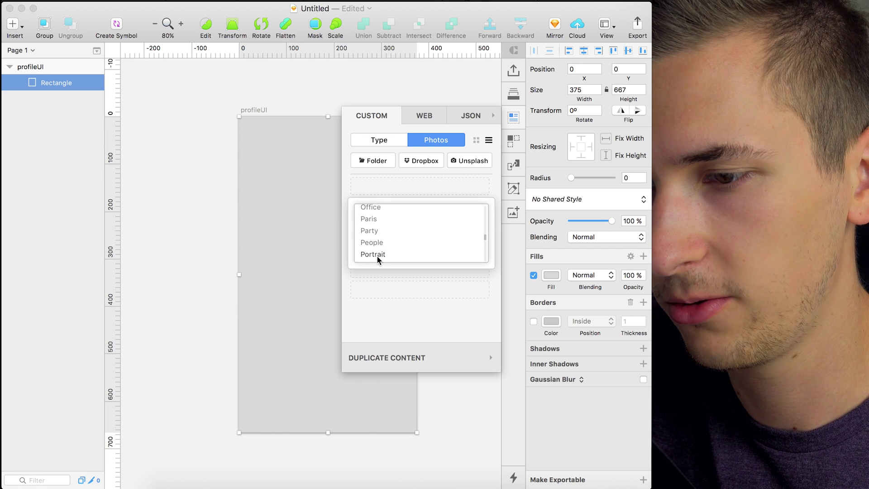
left_click(377, 255)
left_click(387, 248)
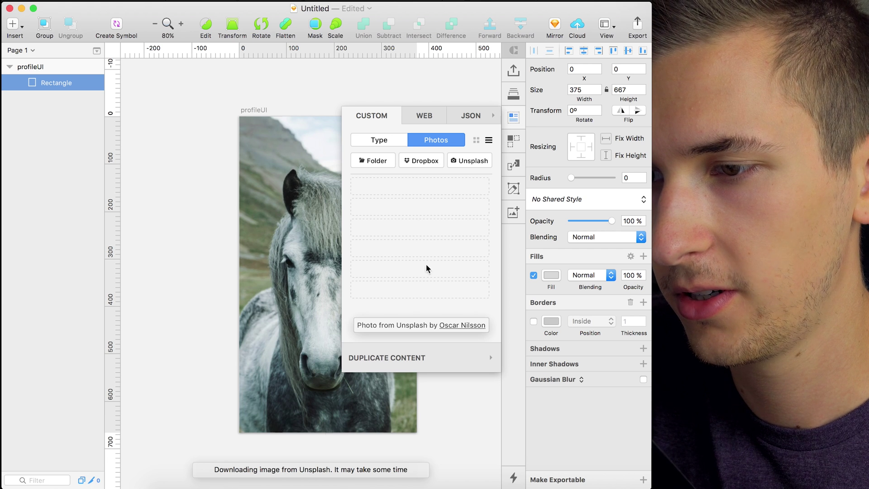
Swap portrait photos until a man wearing a cap appears, then close the data panel.
left_click(459, 167)
left_click(401, 249)
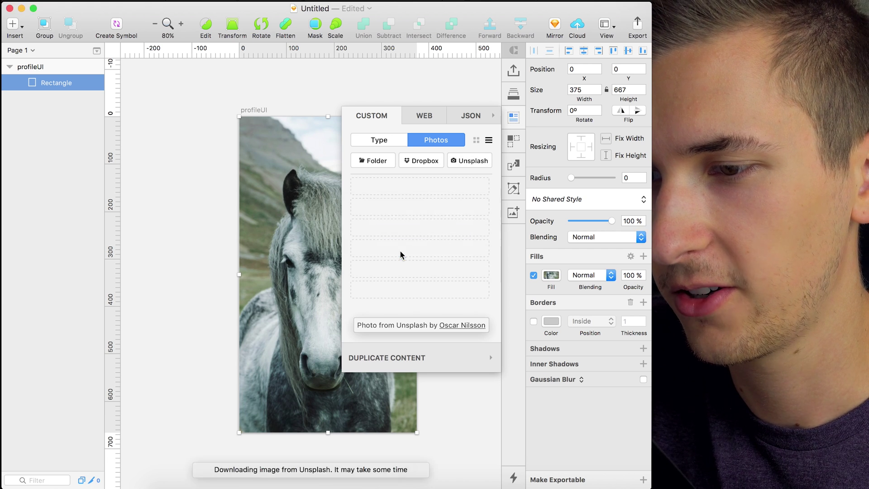
left_click(466, 162)
left_click(412, 247)
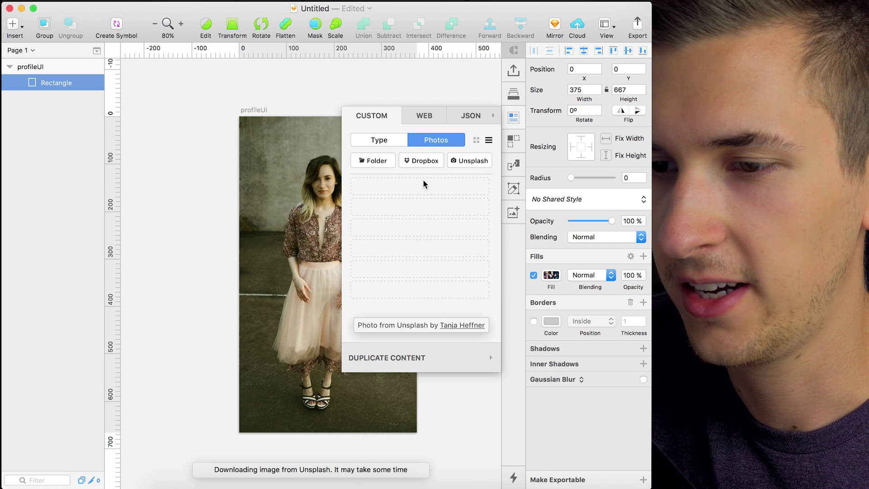
left_click(471, 159)
left_click(428, 245)
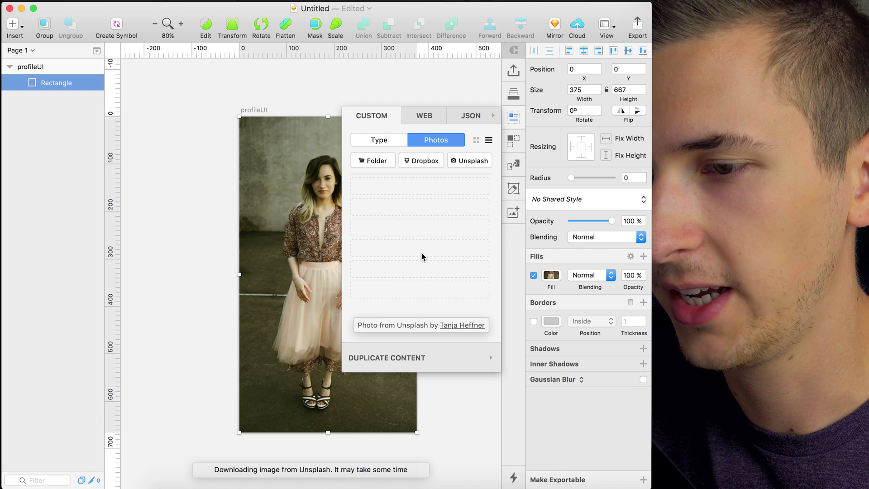
left_click(465, 161)
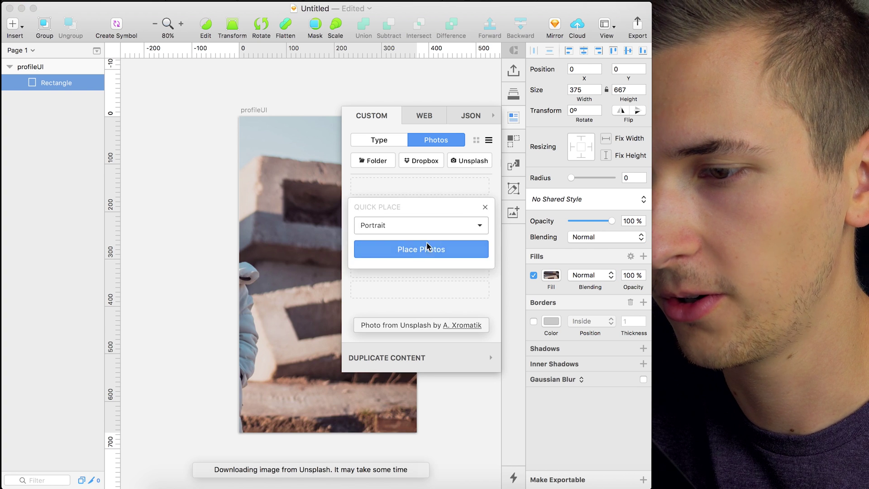
left_click(423, 249)
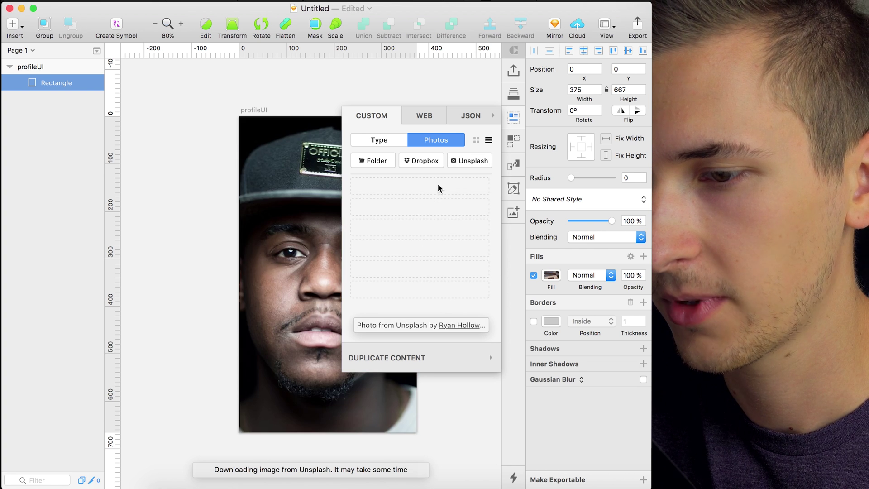
left_click(507, 114)
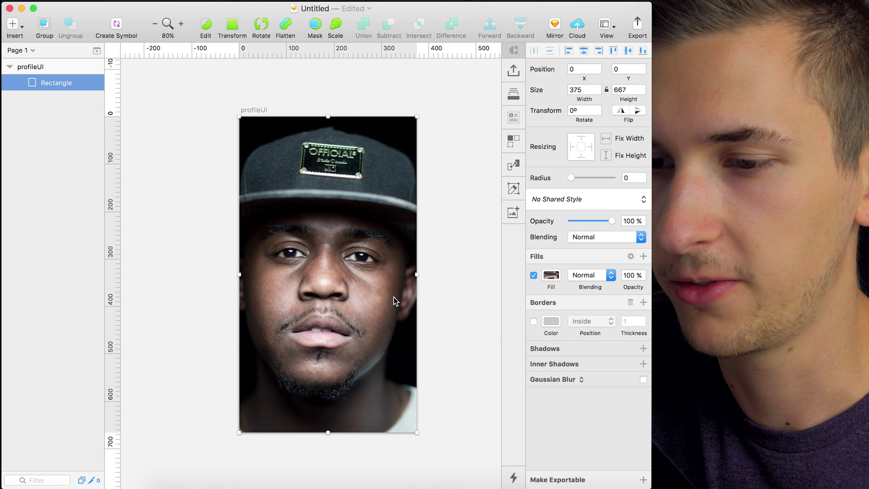
Rename the photo rectangle layer to BG.
left_click(59, 115)
double_click(55, 86)
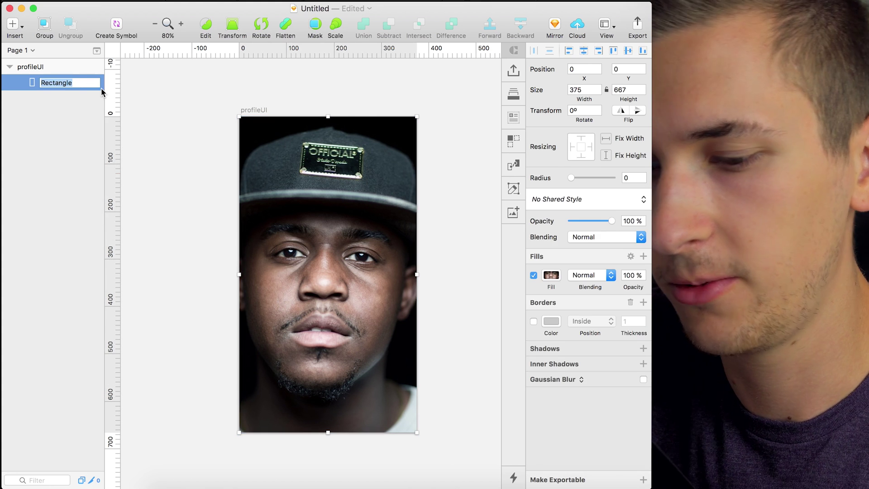
type("BG")
key("Return")
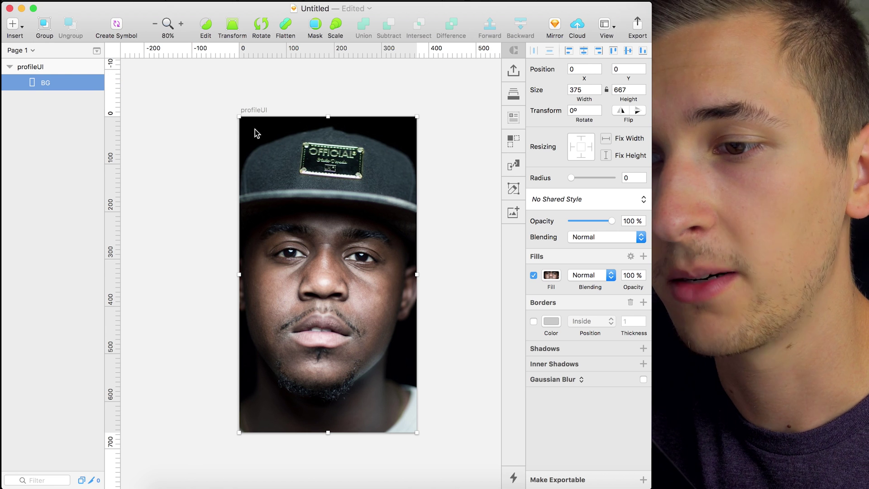
Select the close icon's Shape layer in Material Design Icons.sketch and return to the profile document.
left_click(97, 0)
mouse_move(131, 43)
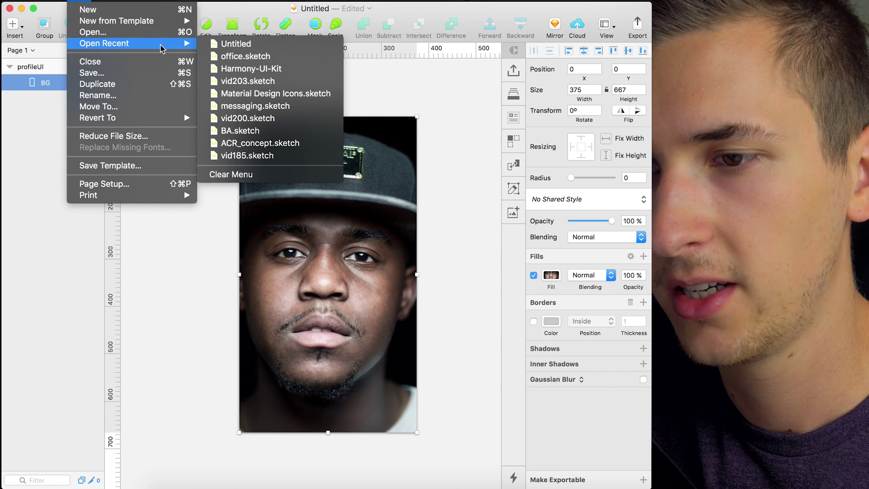
left_click(256, 94)
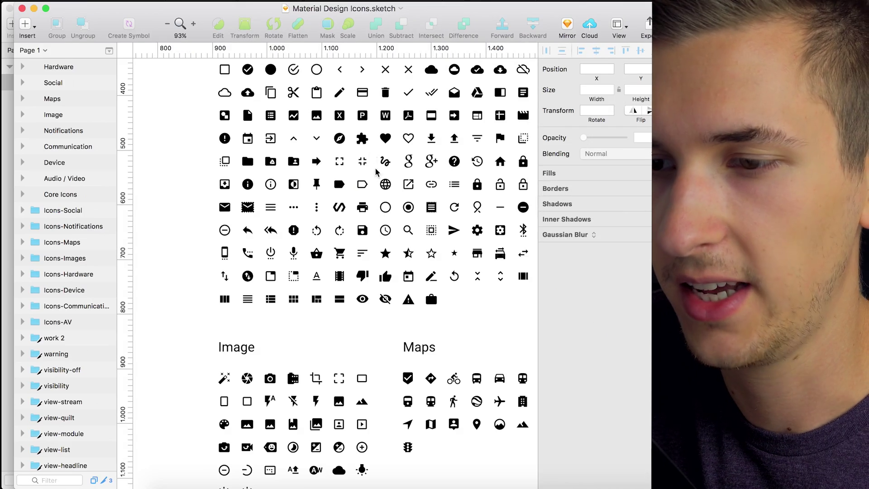
scroll(304, 186, "up", 3)
scroll(304, 187, "right", 3)
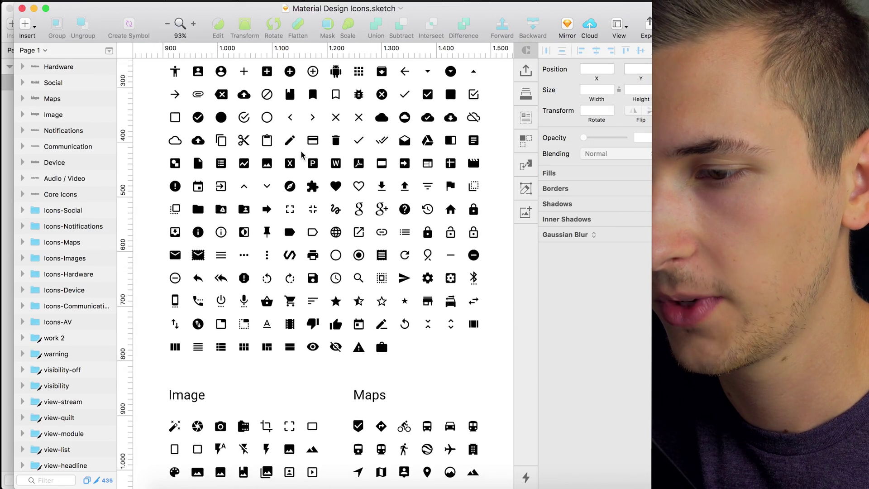
scroll(357, 127, "up", 1)
left_click(360, 131)
scroll(63, 271, "down", 5)
left_click(22, 361)
left_click(63, 376)
key("ctrl+Down")
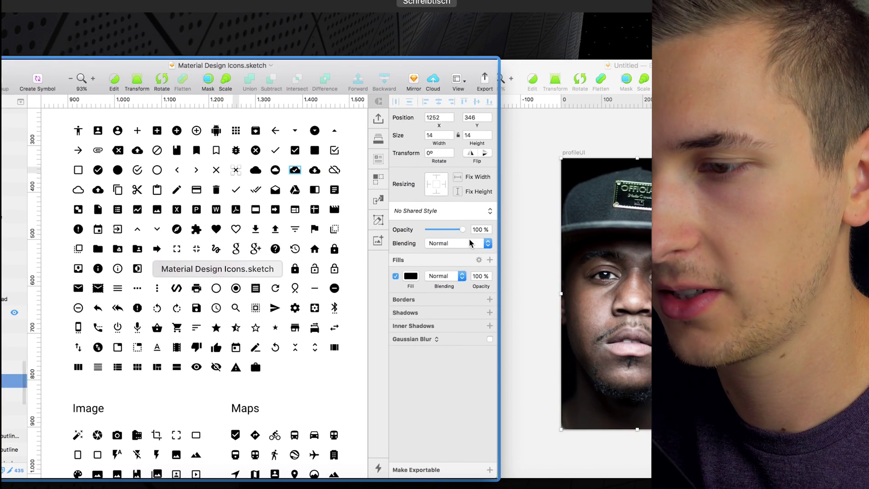
left_click(582, 231)
Paste the close icon, fill it white, and name its layer x.
key("super+v")
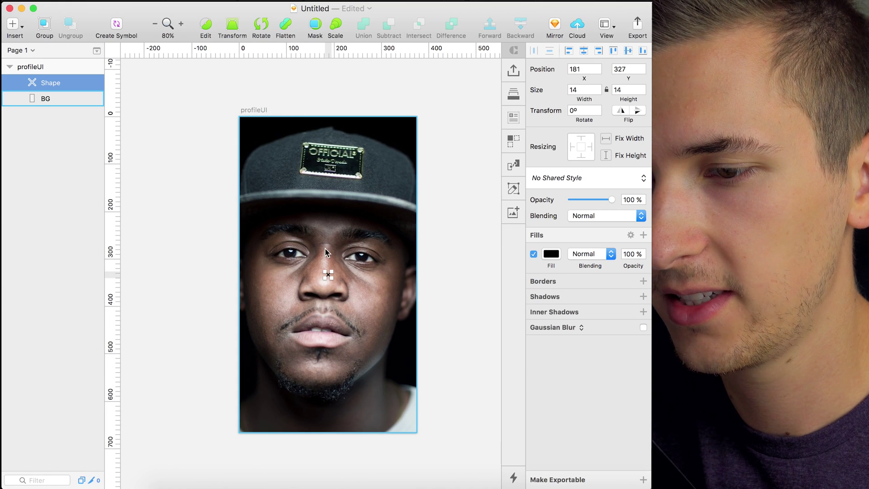
left_click(551, 254)
left_click(627, 474)
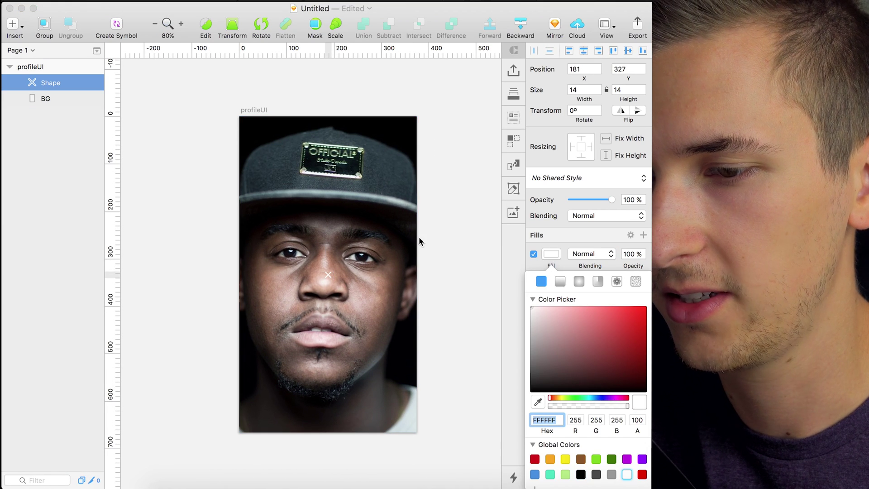
left_click(328, 278)
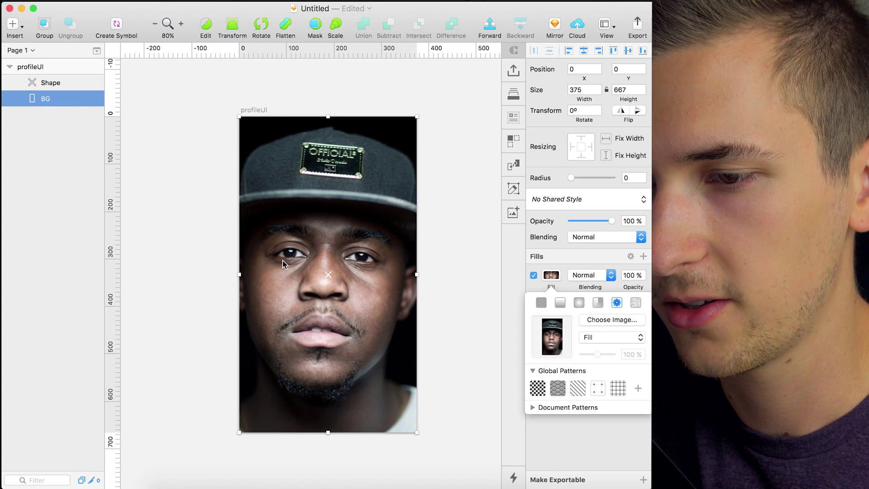
left_click(223, 260)
double_click(52, 83)
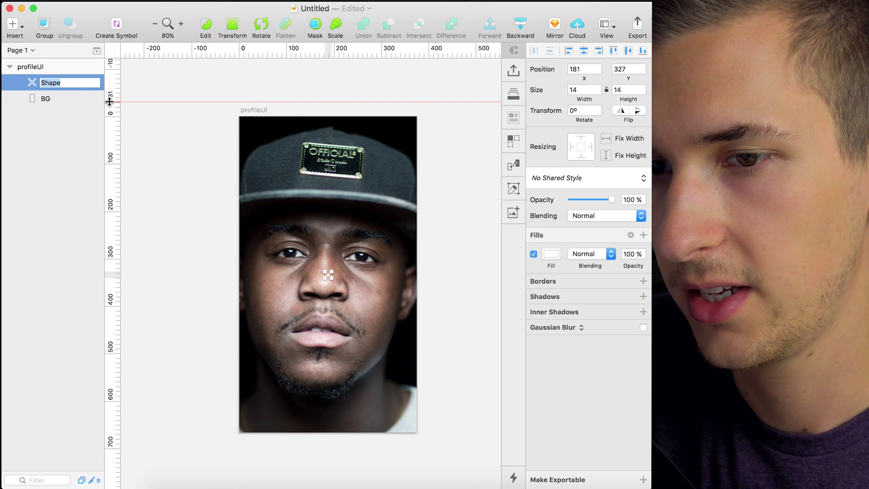
type("x")
key("Return")
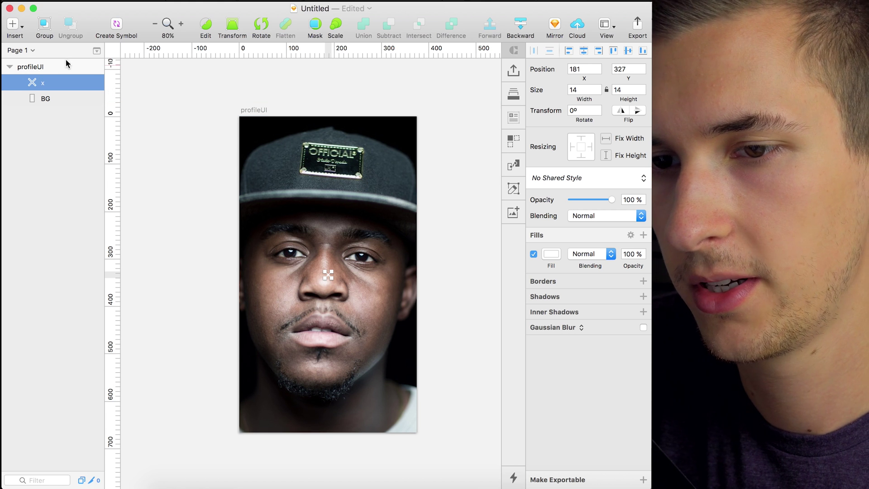
Move the x icon near the artboard's top-left corner, around 21,29.
scroll(339, 274, "up", 5)
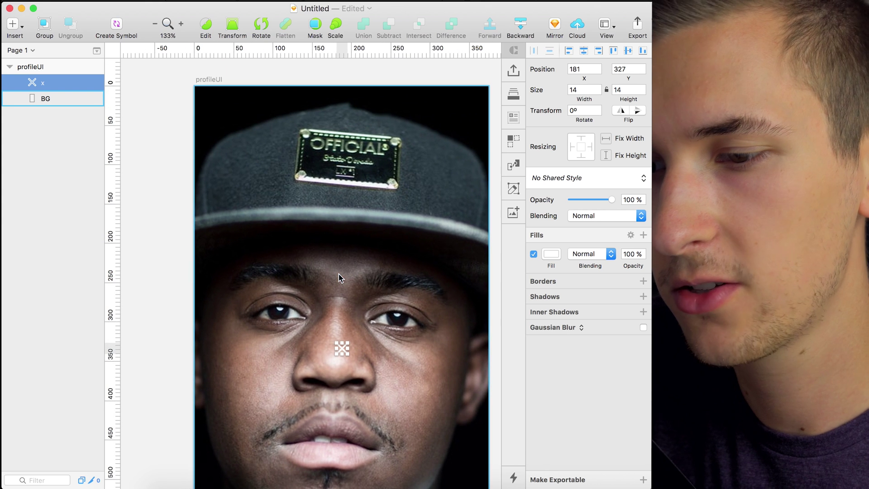
left_click_drag(343, 350, 207, 98)
key("shift+Down")
key("shift+Down")
key("shift+Right")
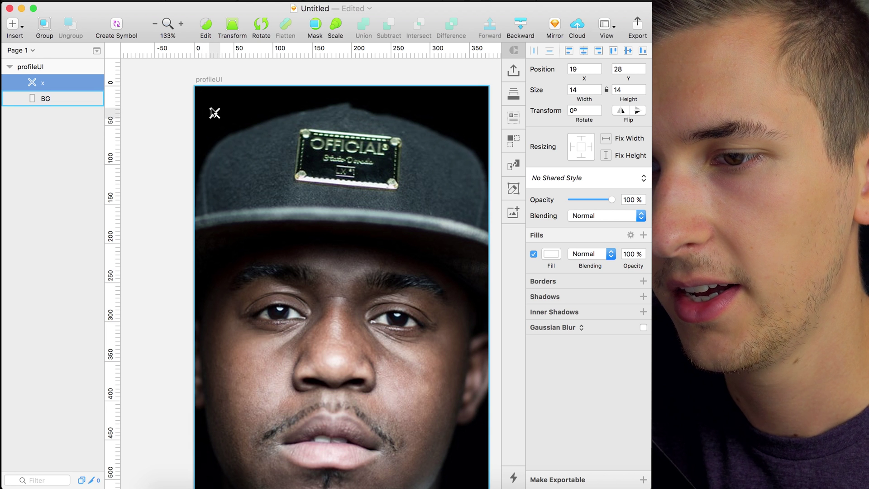
left_click_drag(216, 118, 216, 123)
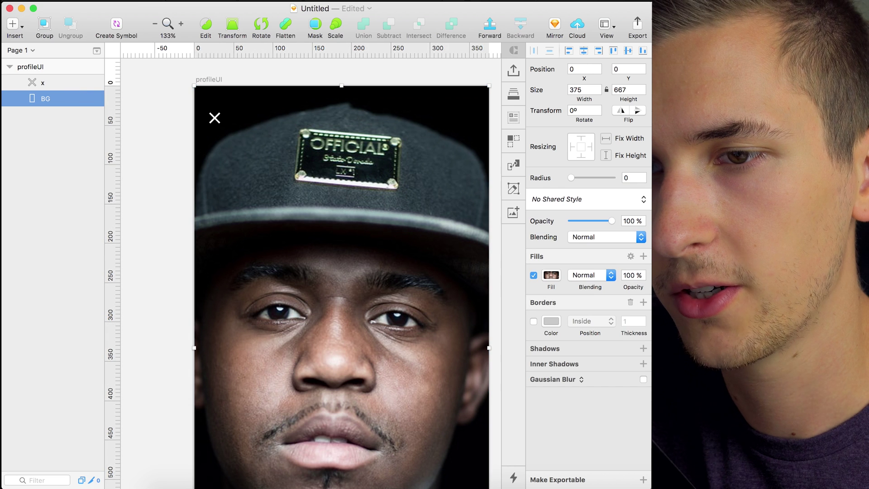
Take the white status bar symbol from a new iOS UI Design template, discarding the template.
left_click(38, 4)
mouse_move(77, 5)
mouse_move(95, 44)
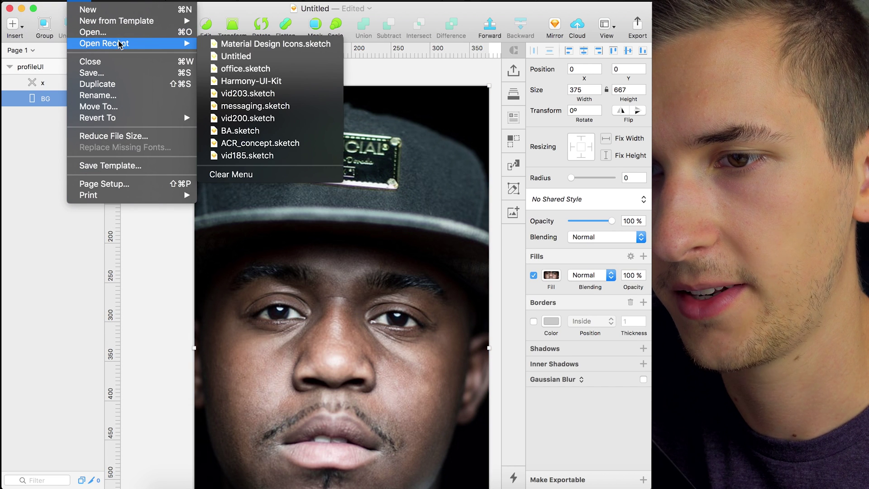
mouse_move(125, 23)
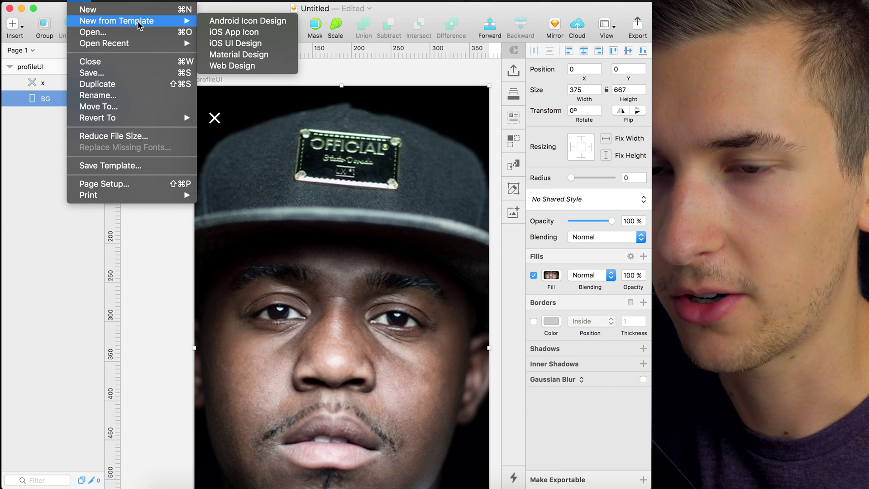
left_click(229, 44)
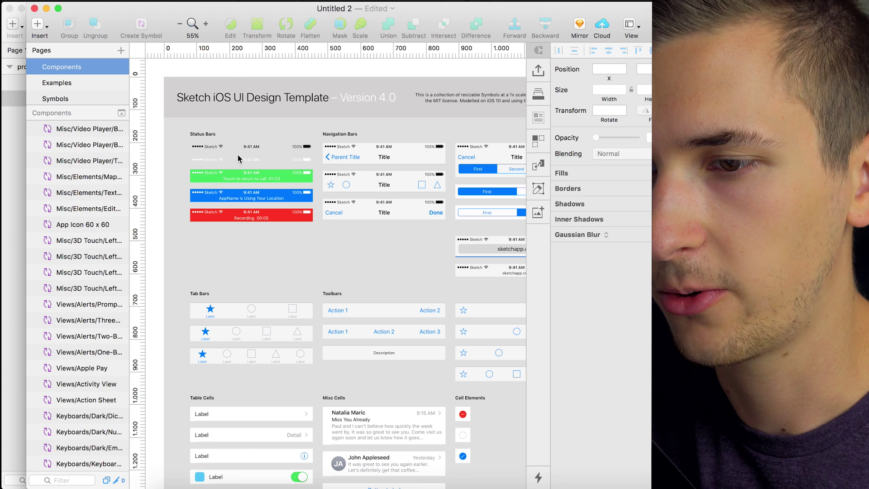
left_click(235, 158)
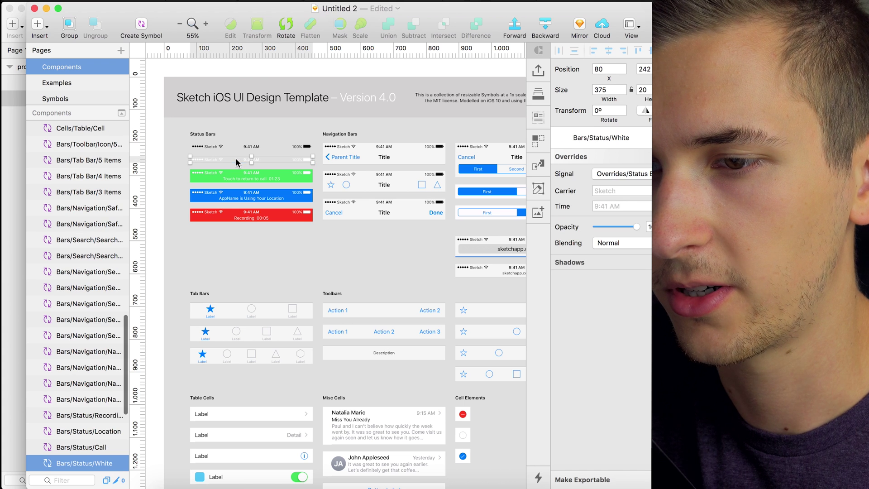
left_click(34, 8)
left_click(298, 184)
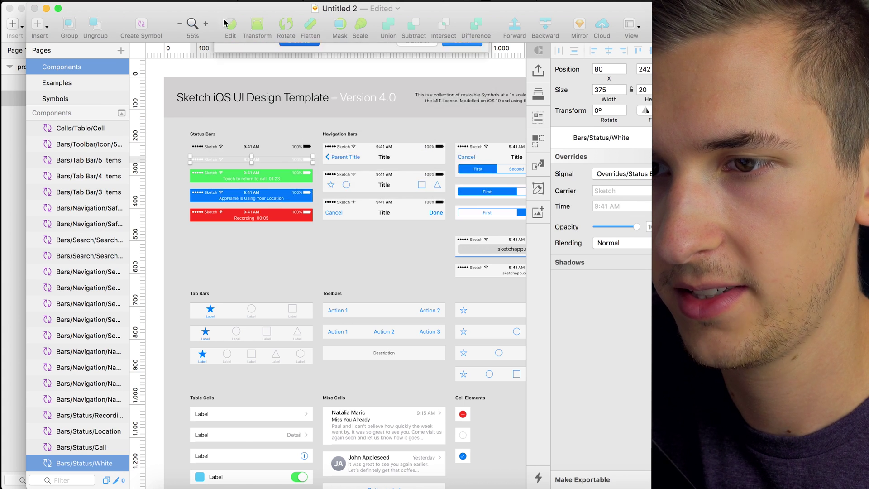
Paste the status bar, align it to the artboard top, and nudge the x icon to 17,32.
key("super+v")
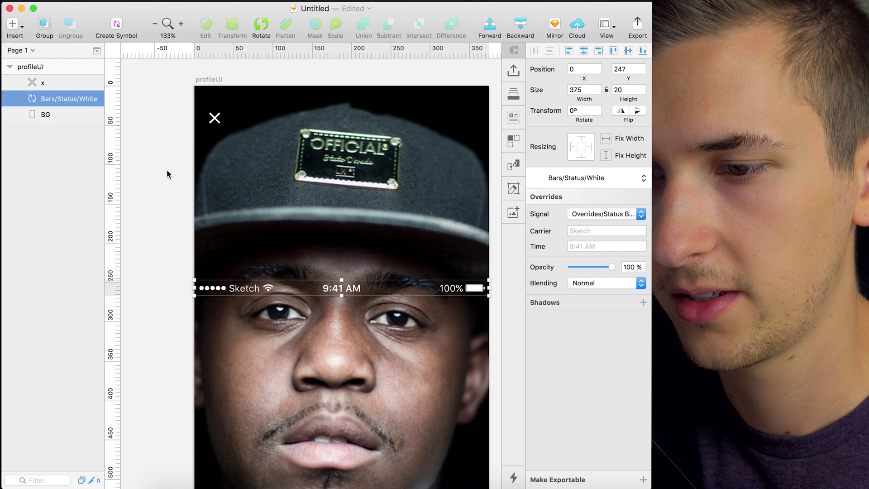
left_click(618, 53)
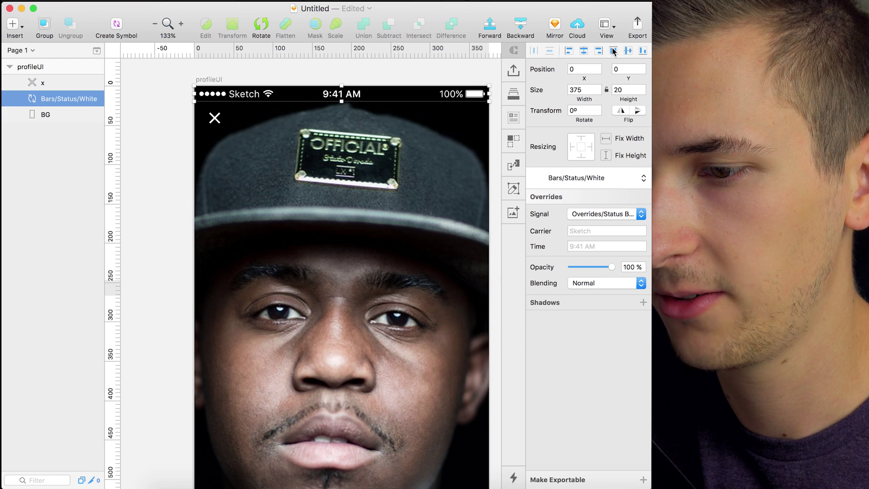
left_click(230, 170)
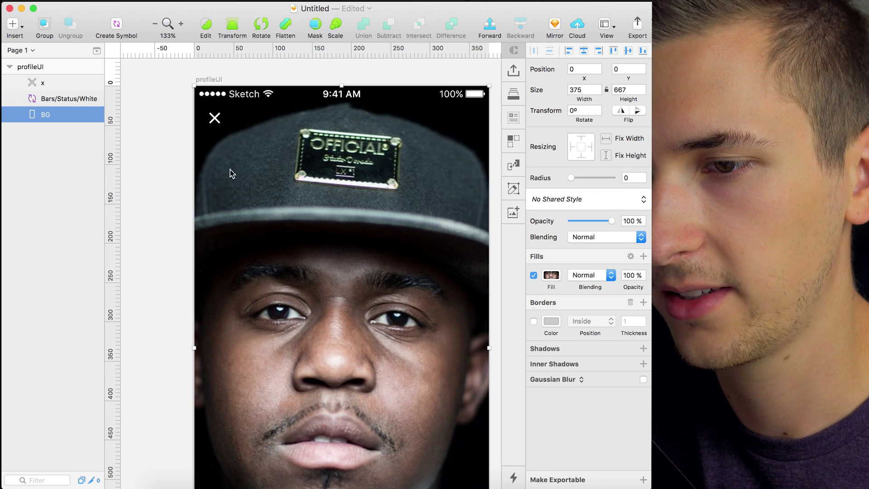
left_click(216, 124)
left_click_drag(215, 123, 214, 121)
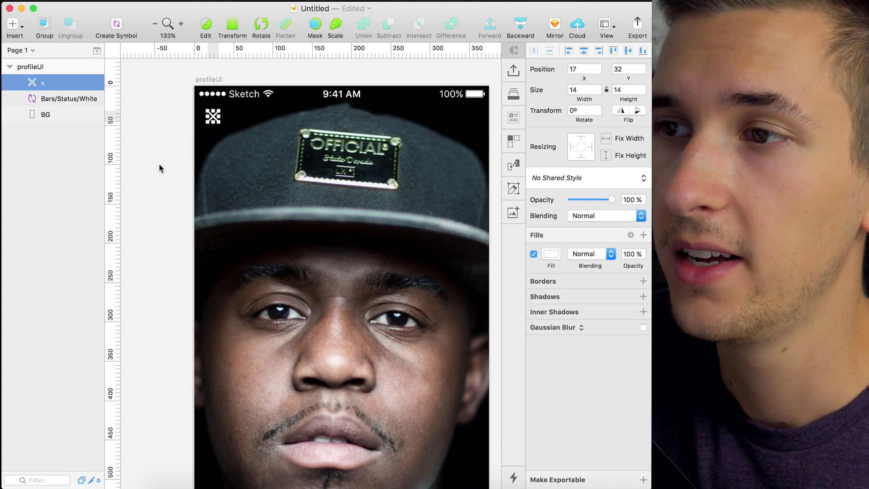
scroll(258, 223, "down", 1)
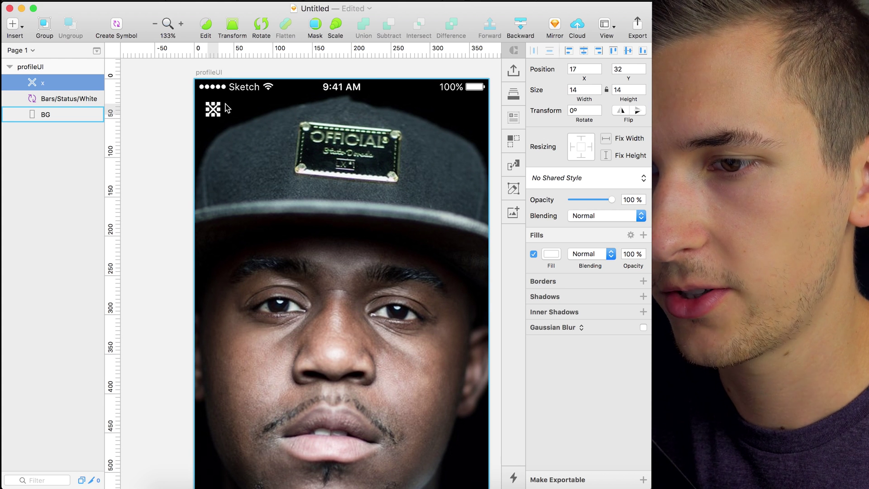
left_click(79, 1)
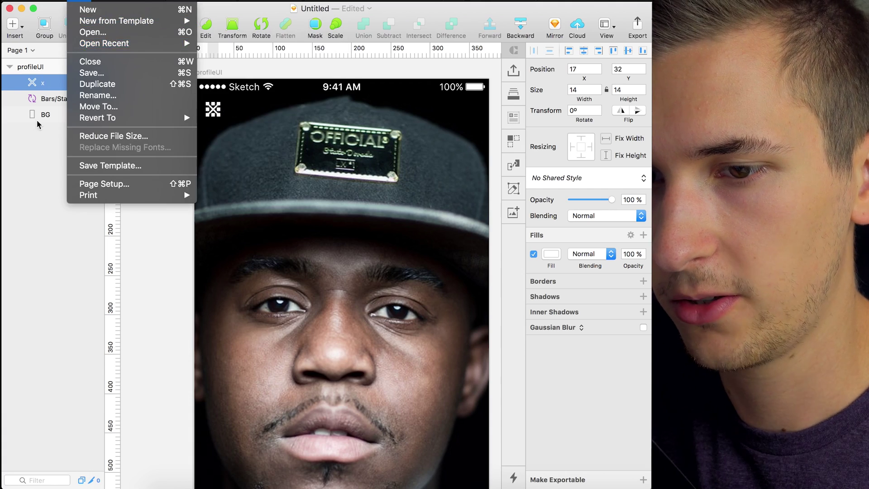
Open Material Design Icons.sketch and select the favorite-outline heart icon.
left_click(32, 233)
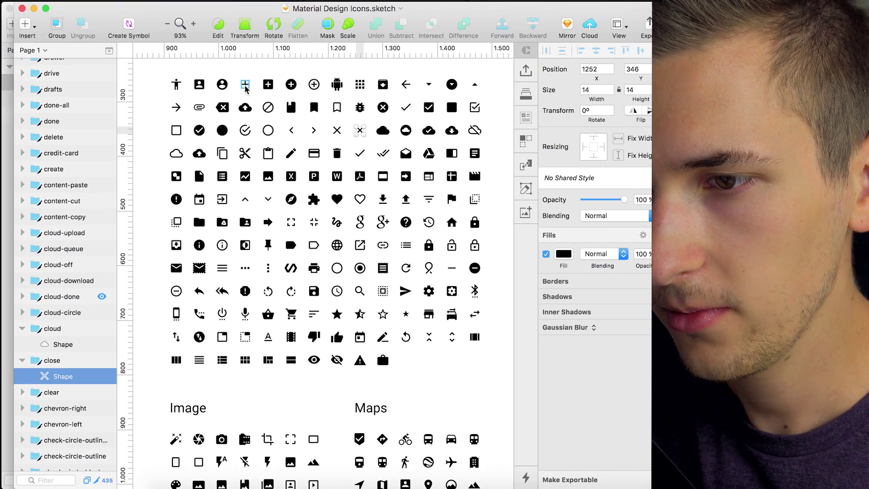
left_click(245, 86)
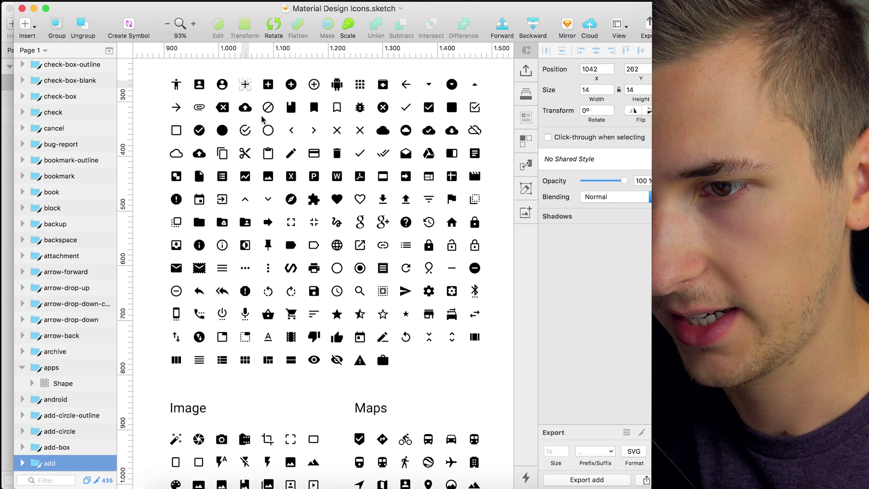
scroll(286, 195, "down", 3)
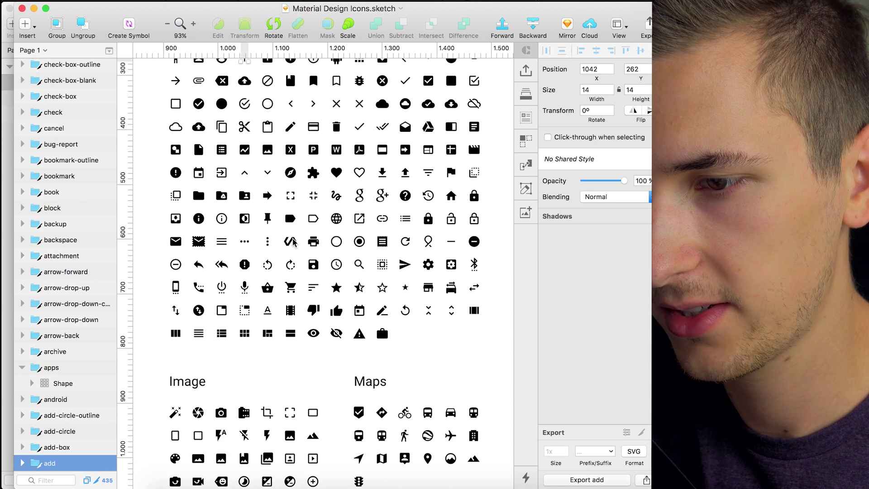
left_click(359, 171)
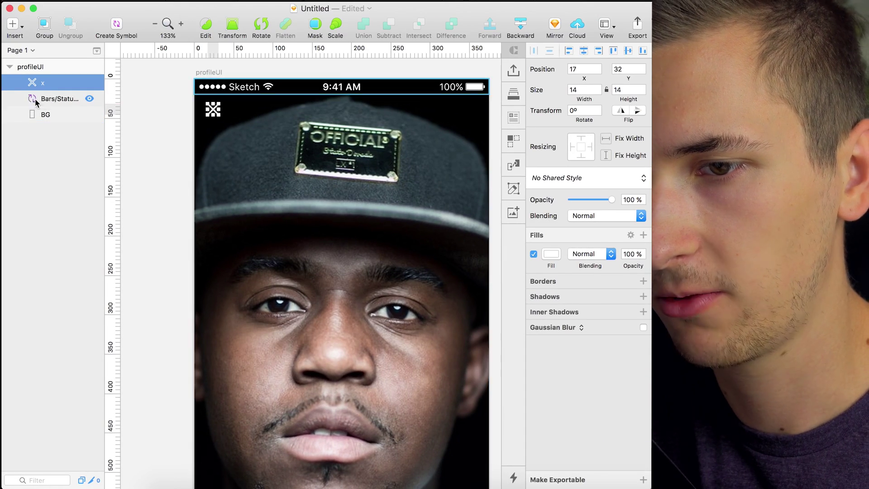
Paste the heart-outline icon, ungroup it, and make its fill white.
left_click(36, 103)
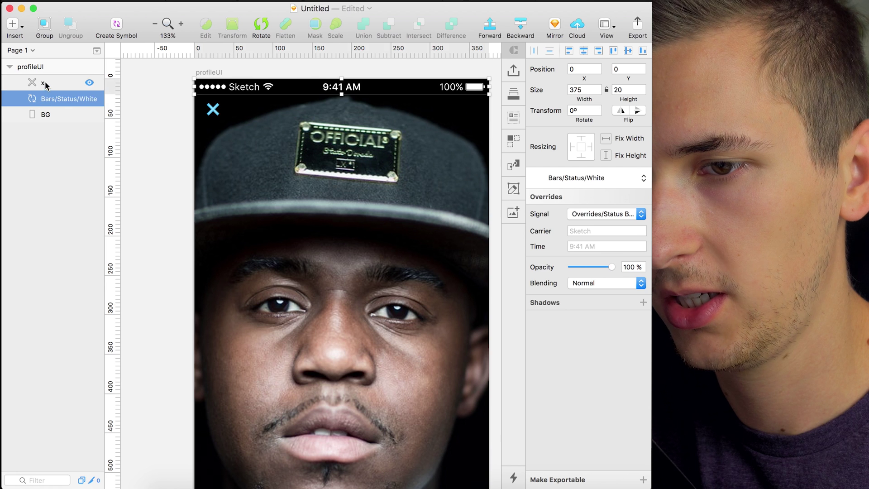
key("super+v")
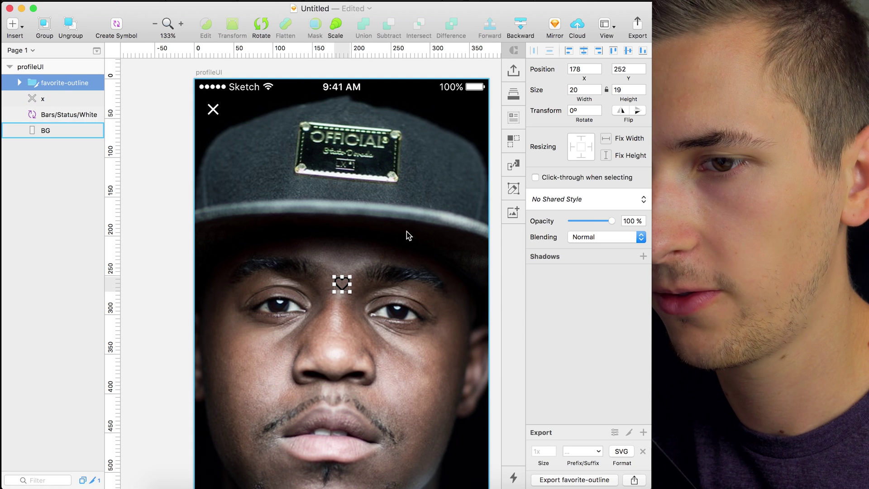
left_click(71, 24)
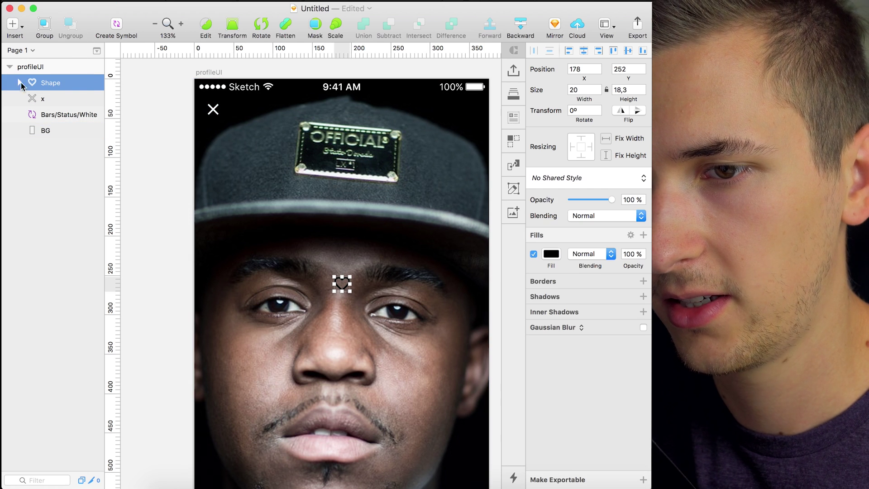
left_click(551, 254)
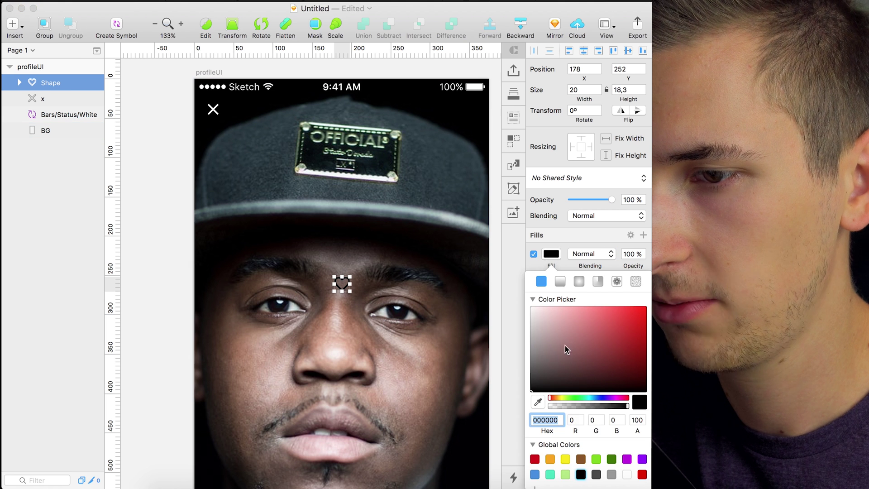
left_click_drag(567, 350, 531, 308)
key("Escape")
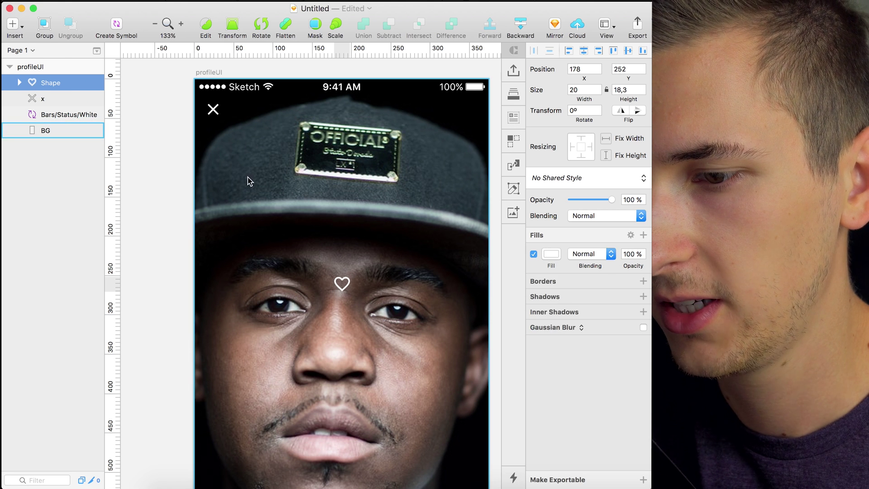
Resize the heart icon toward 20 × 18.3, undoing accidental photo moves and a stretched resize.
left_click_drag(341, 283, 294, 220)
key("ctrl+z")
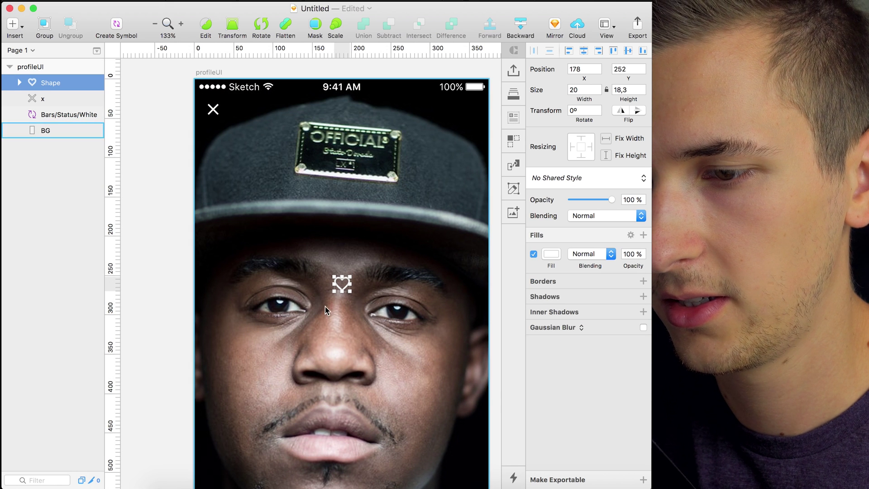
left_click_drag(340, 286, 330, 265)
key("ctrl+z")
left_click(342, 290)
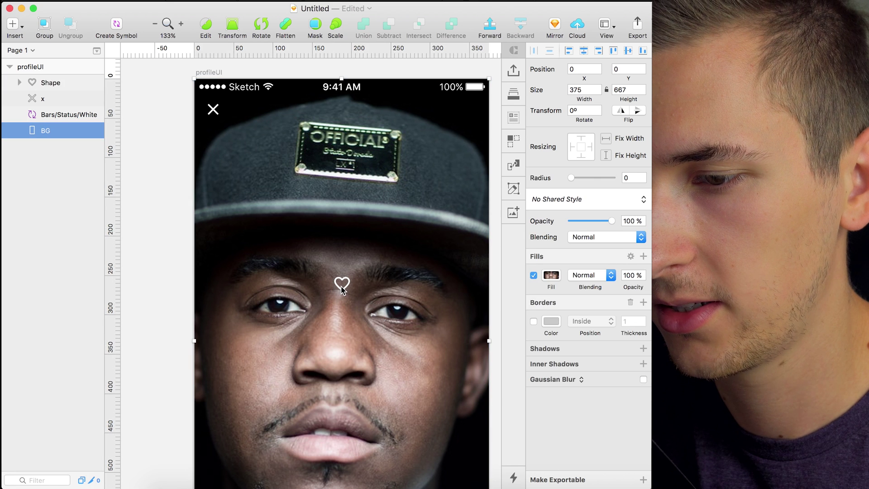
double_click(341, 290)
left_click(340, 287)
left_click(338, 287)
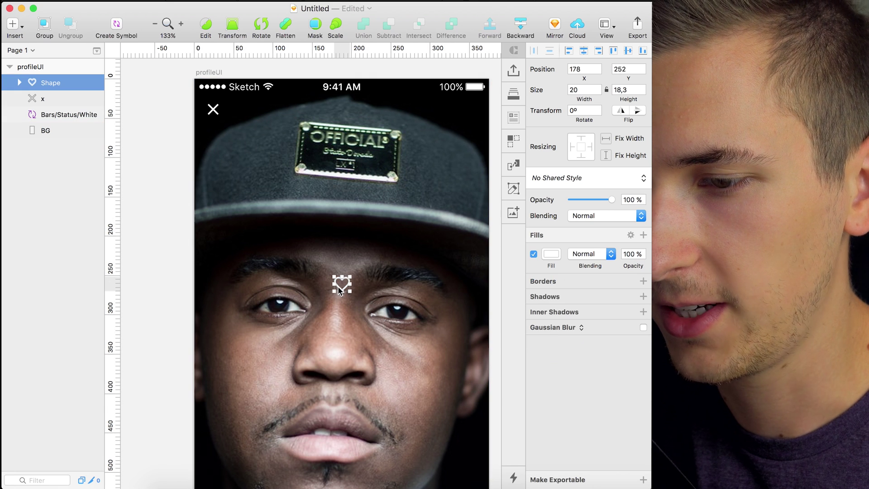
left_click_drag(339, 290, 345, 331)
key("ctrl+z")
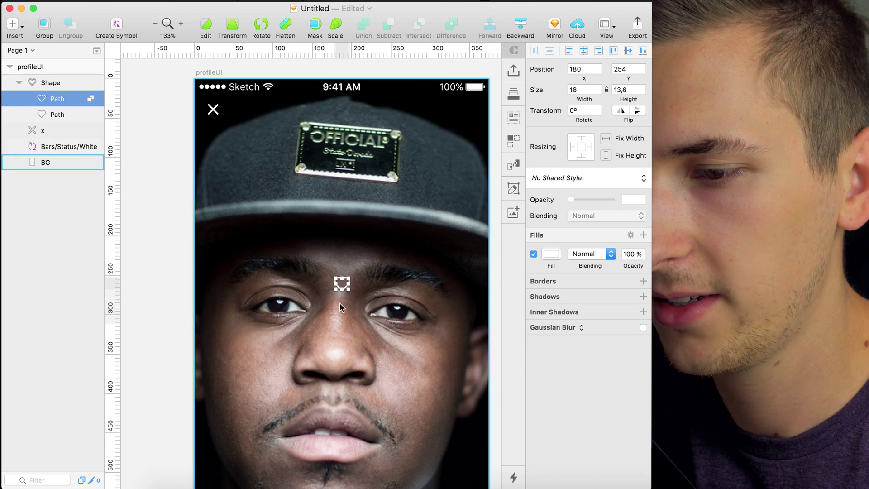
left_click(335, 299)
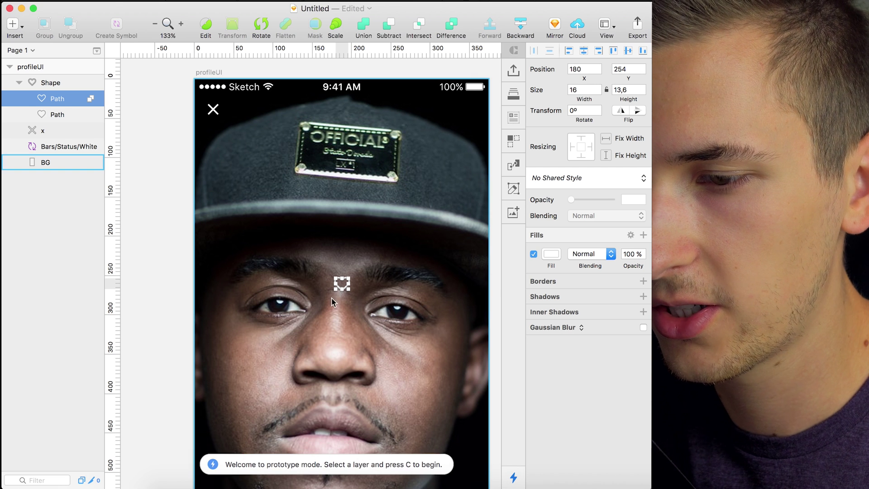
left_click(341, 288)
left_click(327, 315)
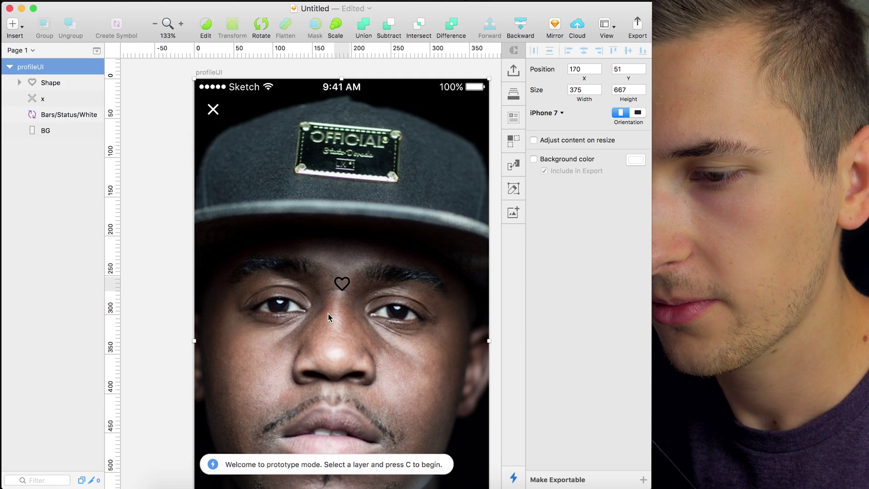
left_click(343, 284)
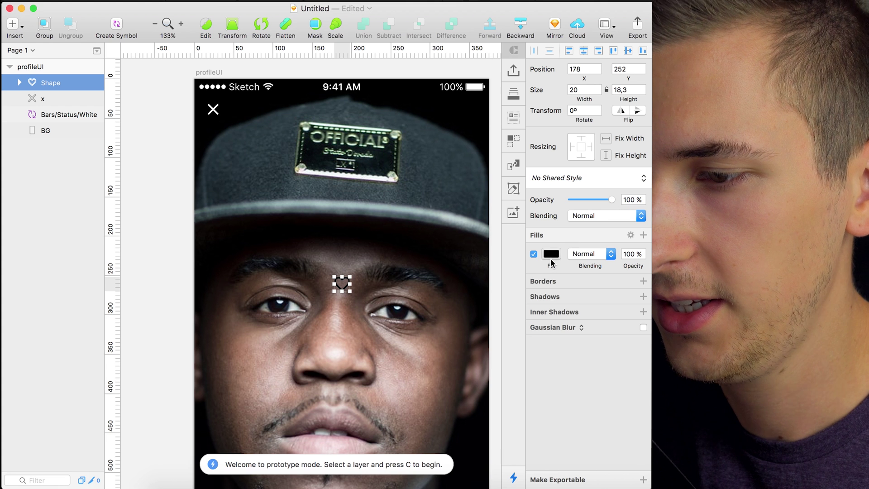
Set the heart shape group's fill to hex FFF.
left_click(551, 254)
type("fff")
key("Return")
left_click(550, 254)
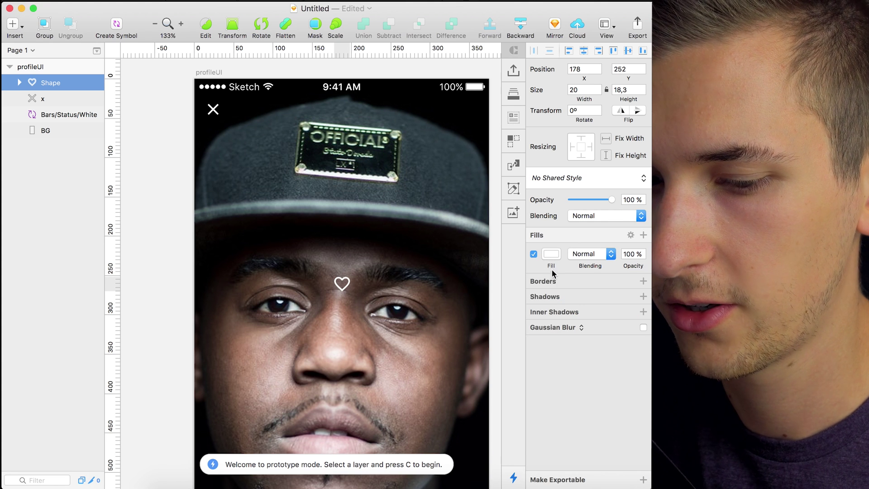
key("alt")
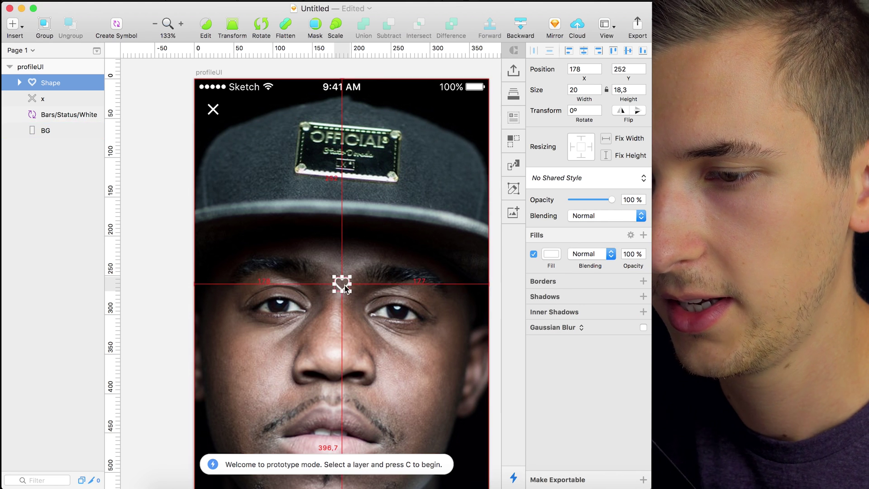
Move the white heart up level with the x icon and nudge it right to 339,32.
left_click_drag(341, 287, 244, 111)
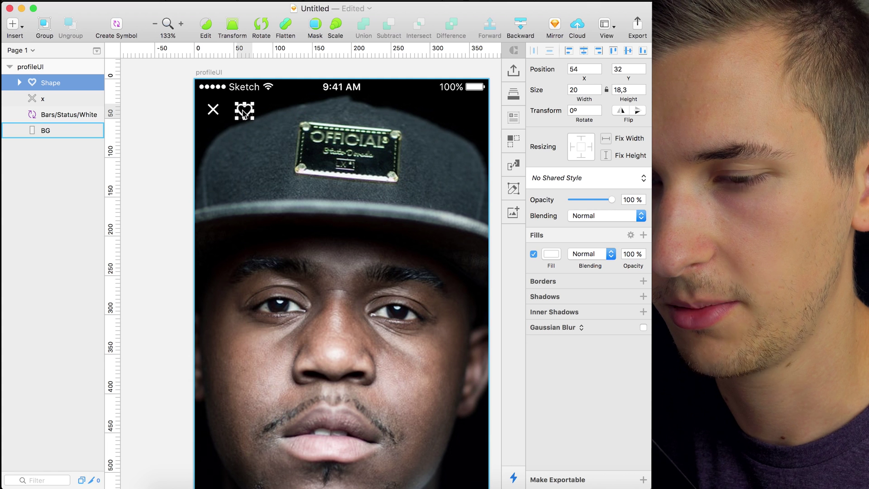
key("Right")
key("Right")
key("Right")
key("Right")
key("Right")
key("Right")
key("Right")
key("Right")
key("Right")
key("shift+Right")
key("shift+Right")
key("shift+Right")
key("shift+Right")
key("shift+Right")
key("shift+Right")
key("shift+Right")
key("shift+Right")
key("shift+Right")
key("shift+Right")
key("shift+Right")
key("shift+Right")
key("shift+Right")
key("shift+Right")
key("shift+Right")
key("shift+Right")
key("shift+Right")
key("shift+Right")
key("shift+Right")
key("shift+Right")
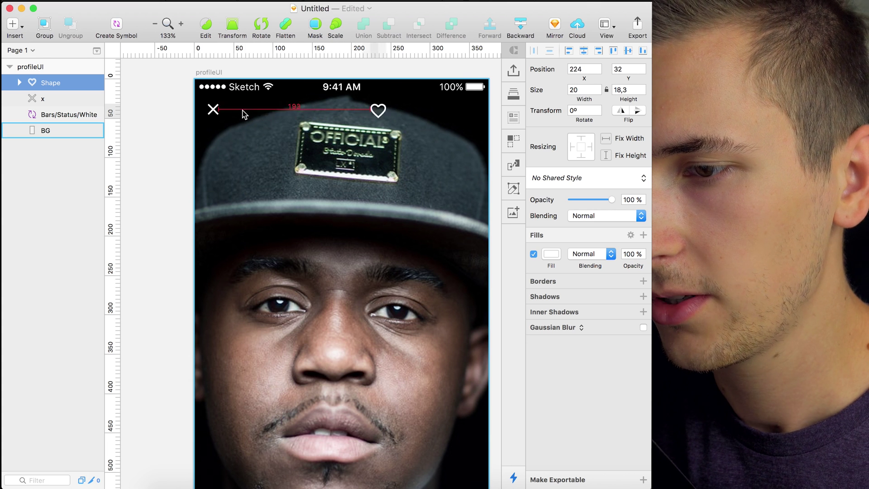
key("shift+Right")
key("shift+Right")
key("shift+Right")
key("shift+Right")
key("shift+Right")
key("shift+Right")
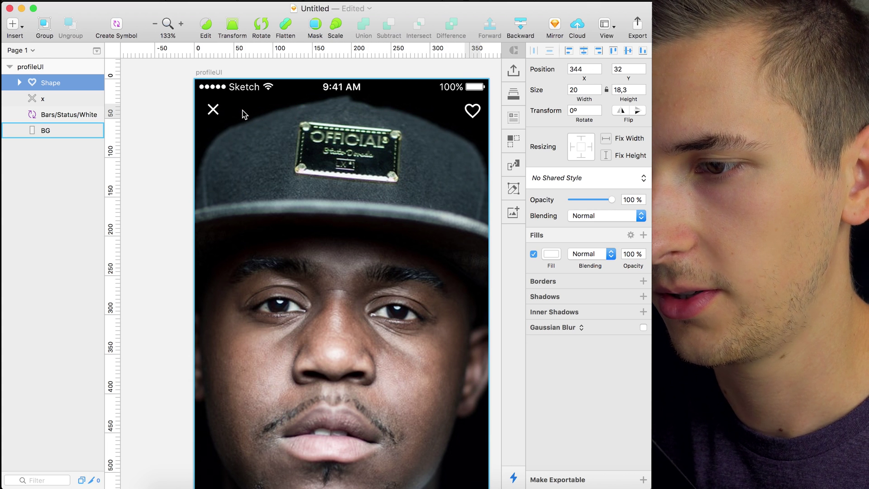
left_click(173, 169)
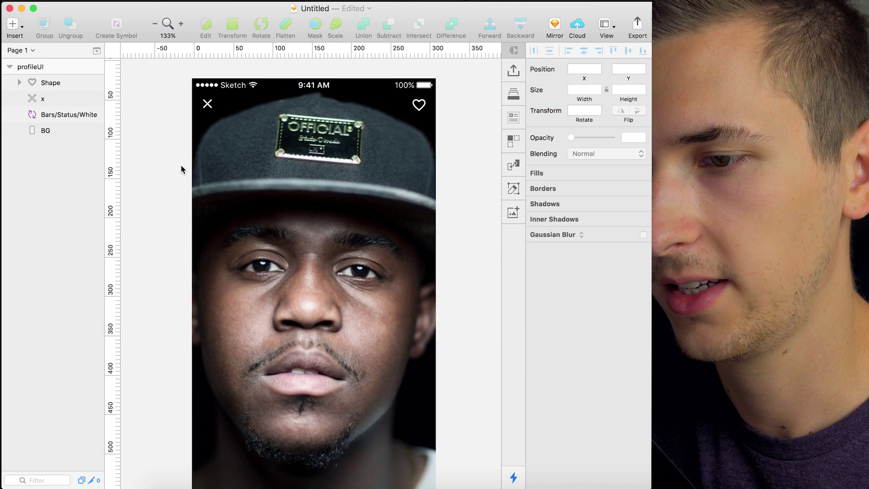
scroll(181, 164, "down", 2)
left_click(272, 167)
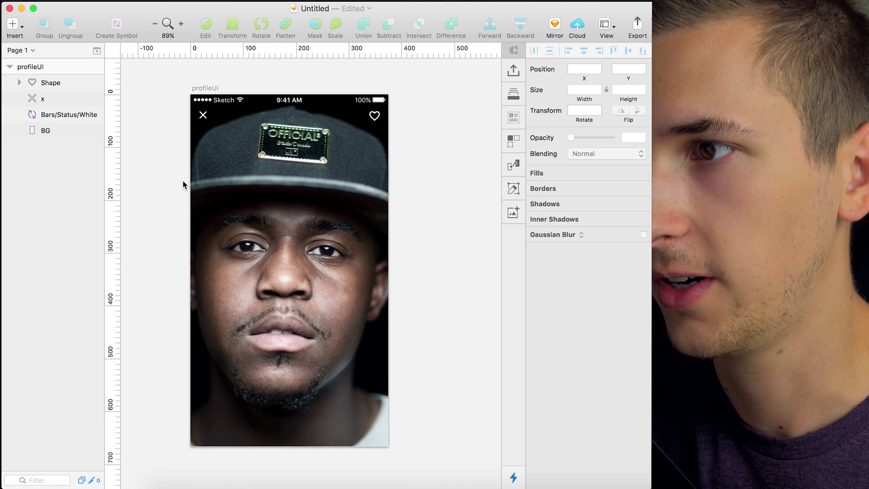
left_click(45, 83)
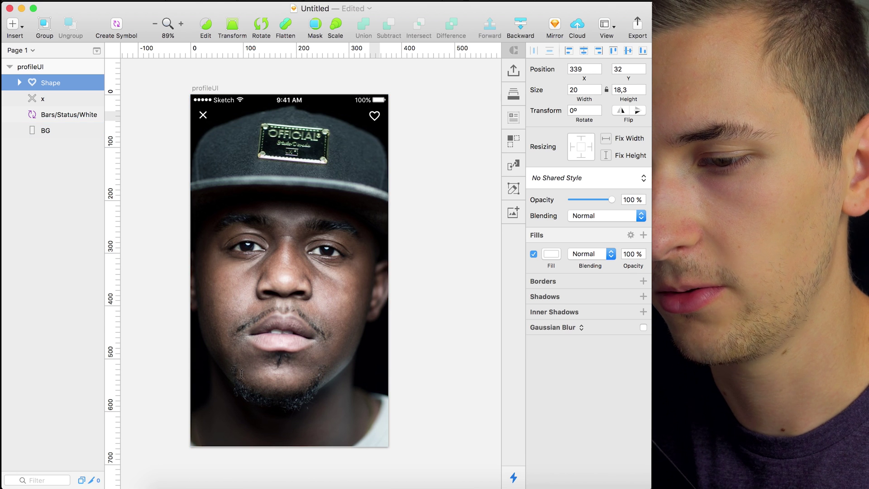
Add a white text layer below the mouth and shift it slightly higher.
left_click(242, 374)
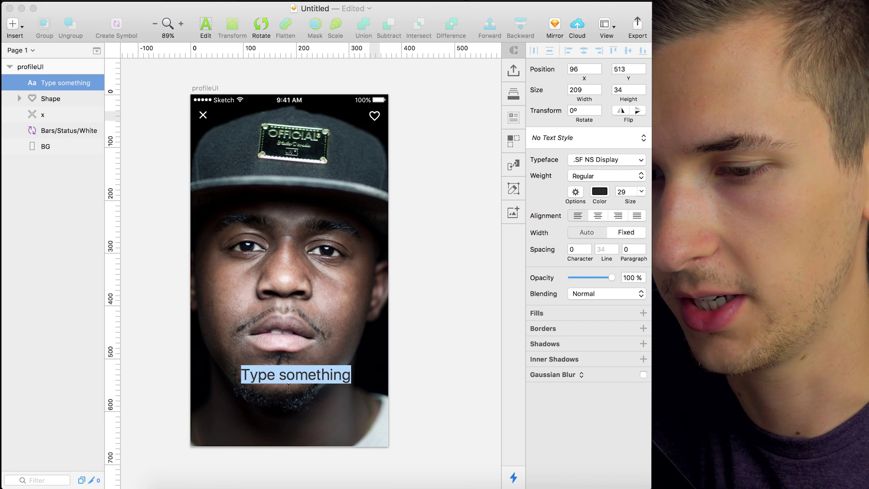
key("Right")
key("Escape")
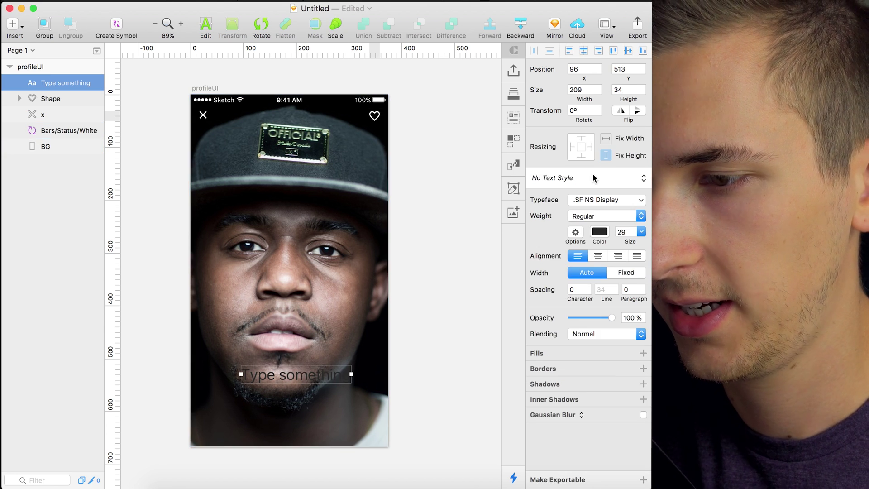
left_click(600, 234)
left_click_drag(592, 297, 561, 240)
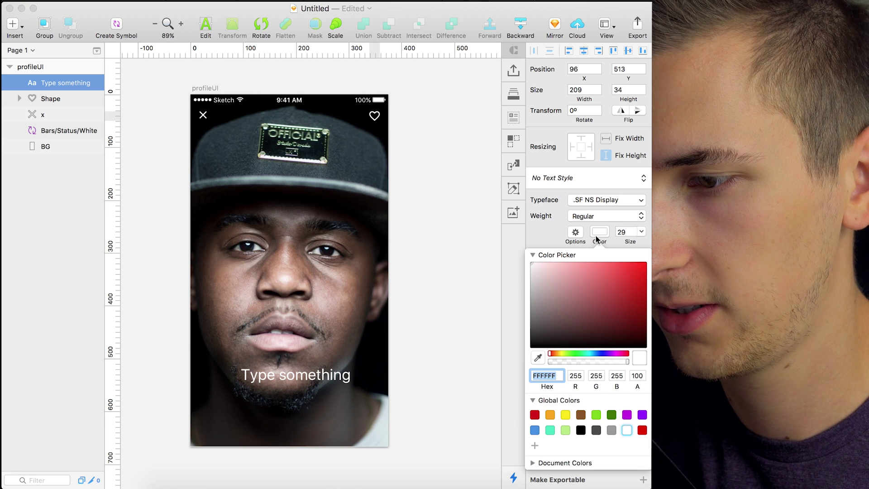
left_click(596, 235)
left_click_drag(323, 375, 321, 366)
left_click(599, 255)
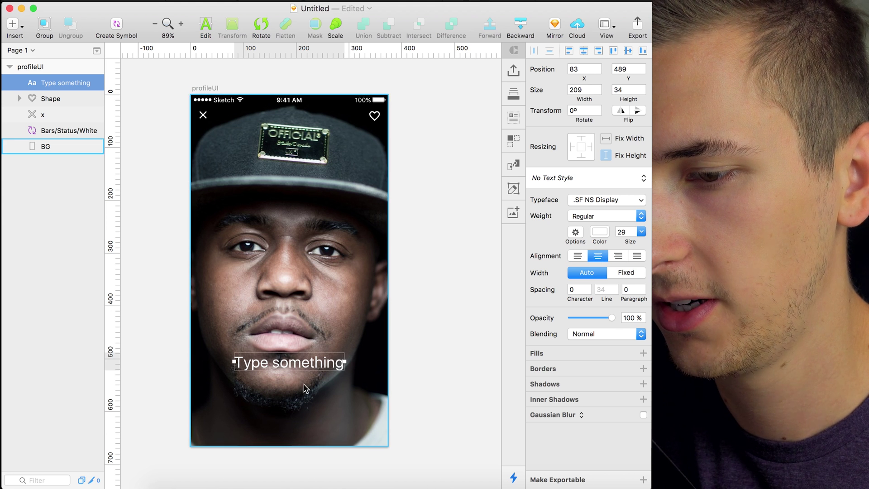
left_click(577, 258)
Centre-align the text layer and type placeholder characters into it.
double_click(235, 362)
type("fdfdfddf")
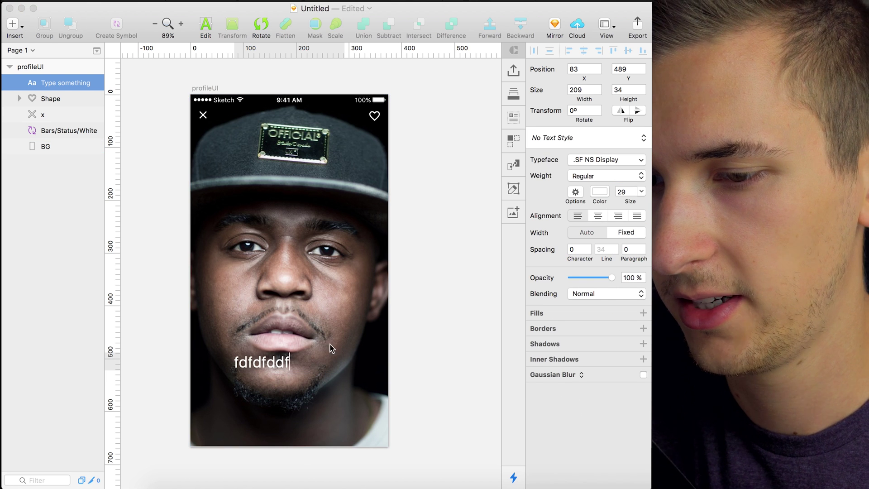
key("Escape")
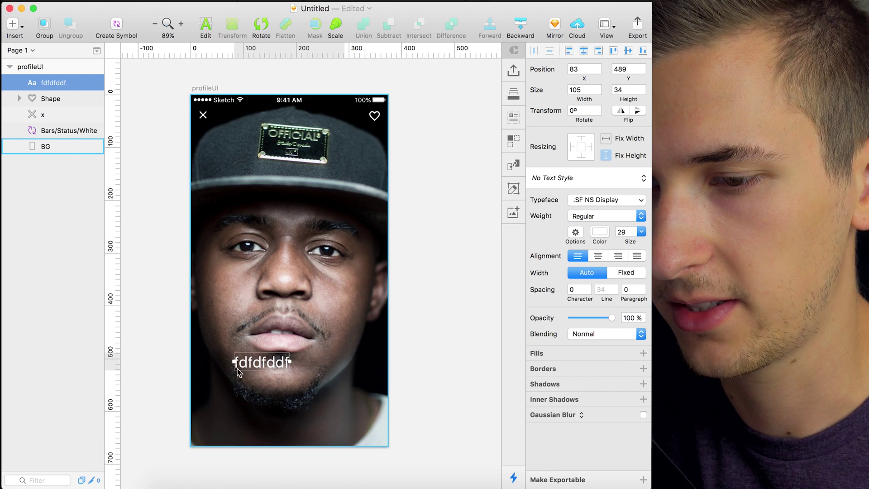
key("super+z")
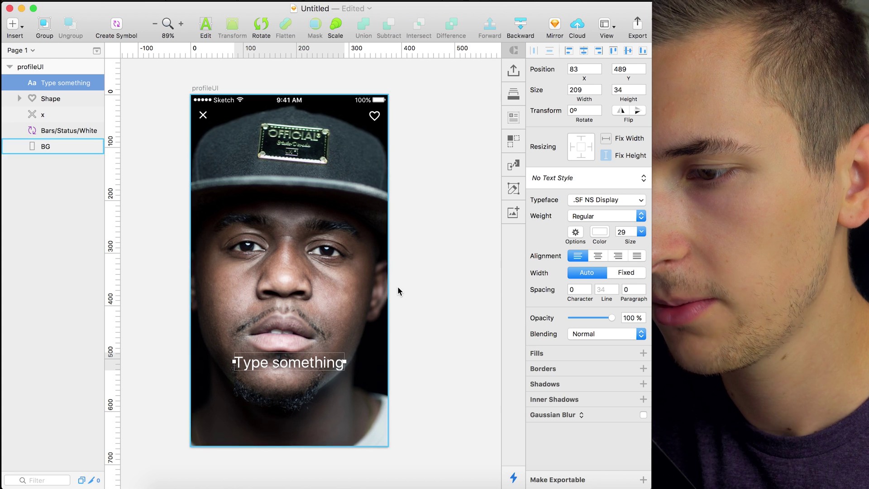
left_click(597, 256)
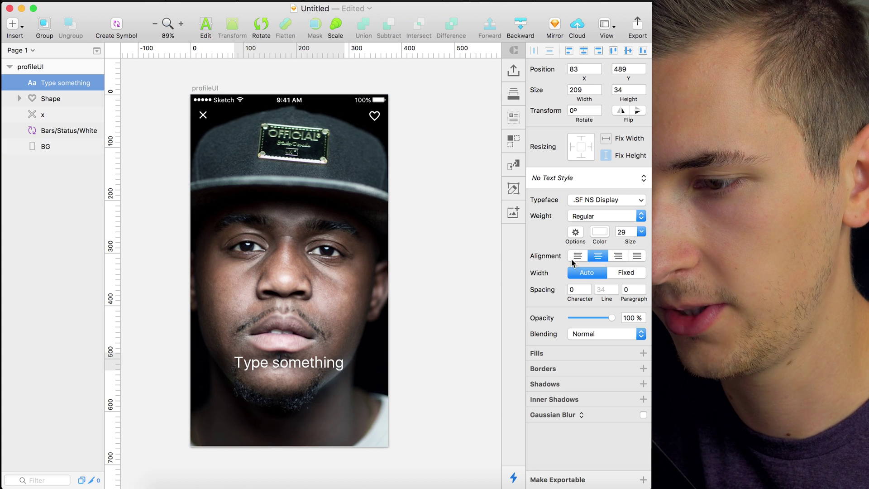
double_click(283, 363)
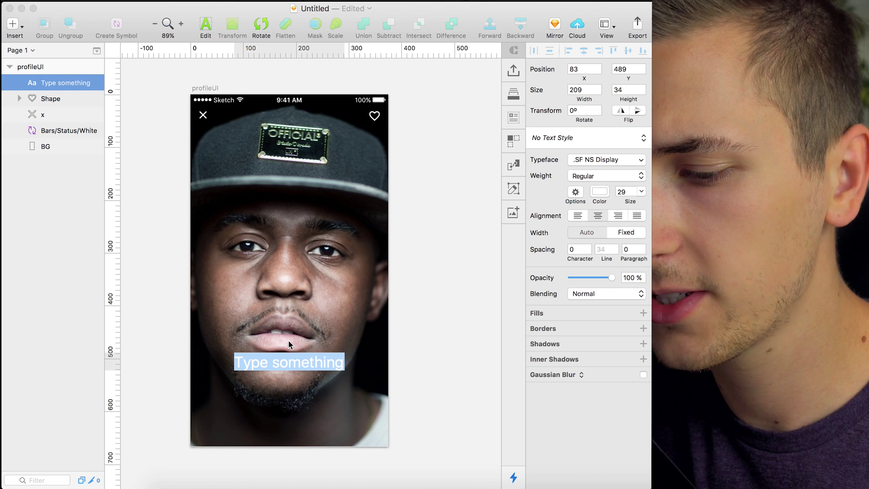
type("ffmfei")
key("BackSpace")
key("BackSpace")
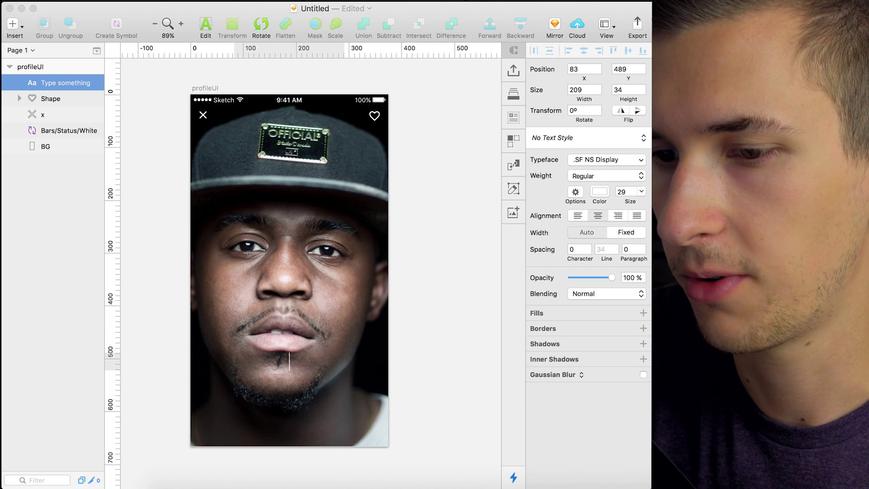
key("Escape")
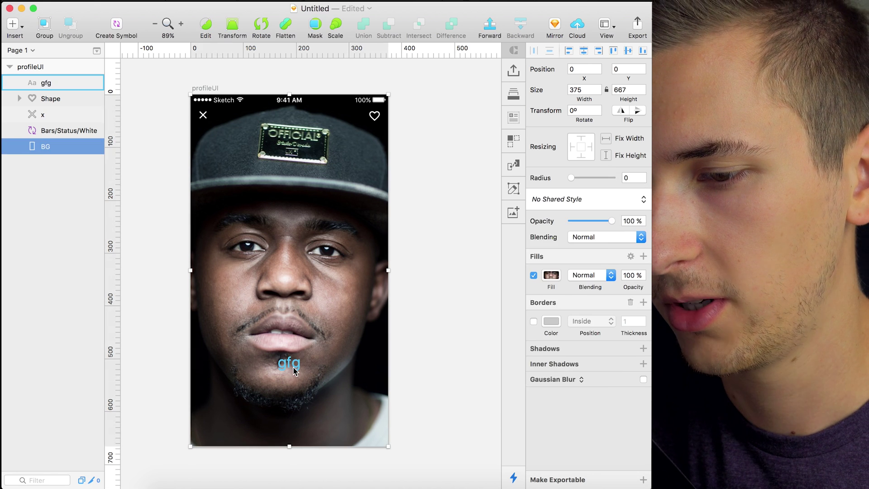
Fill the white text layer with a random male name from Craft's Names data, regenerating it twice.
left_click(514, 118)
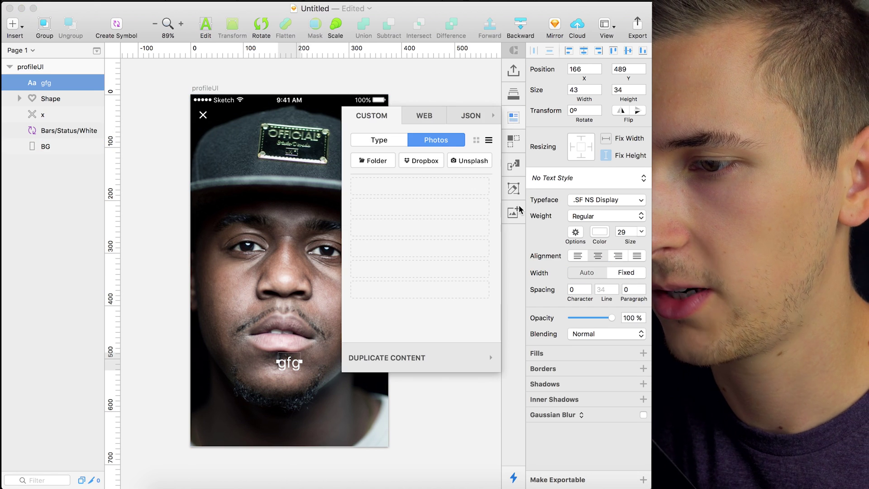
left_click(382, 141)
mouse_move(377, 169)
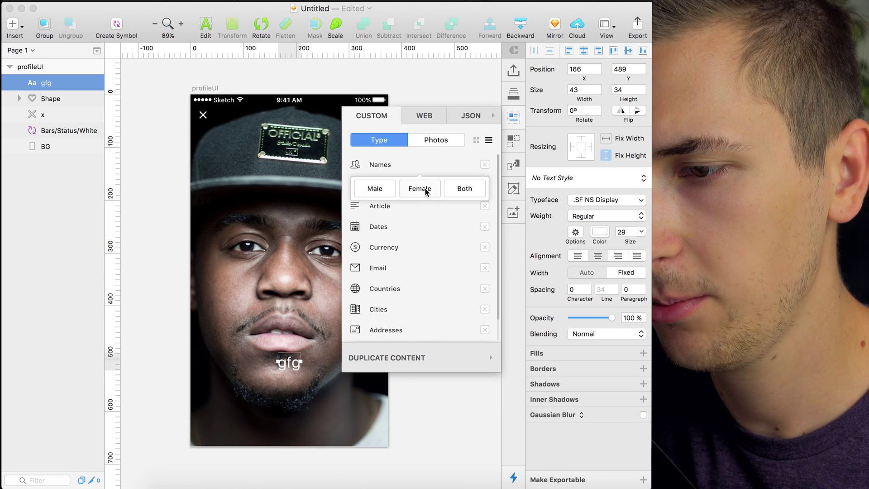
left_click(361, 189)
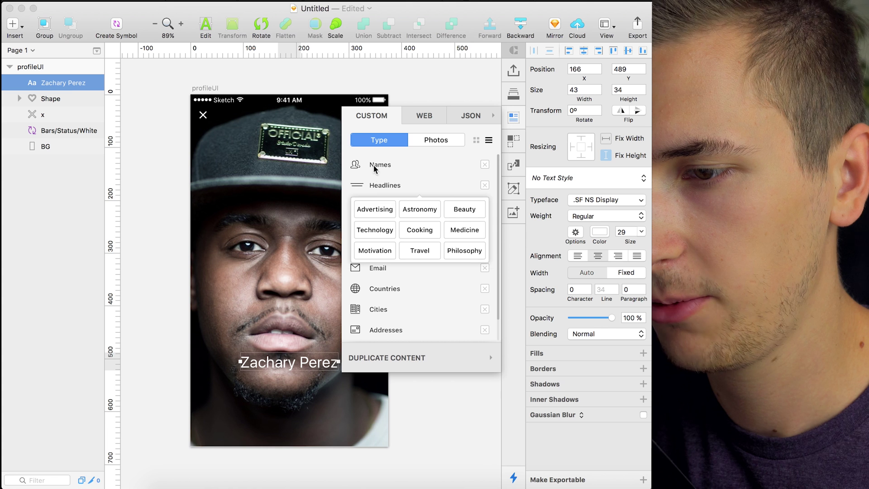
left_click(373, 188)
mouse_move(374, 167)
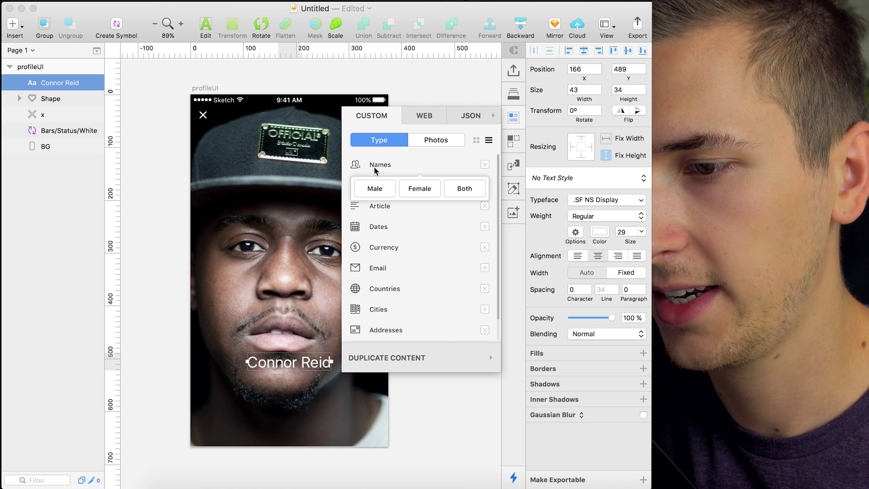
left_click(371, 192)
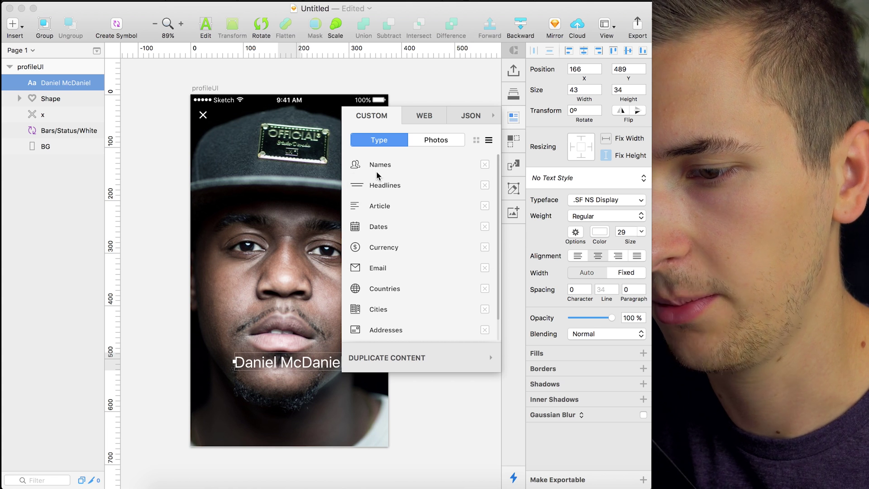
Close the Craft panel, then duplicate the name text layer and shift the copy one line lower.
left_click(512, 125)
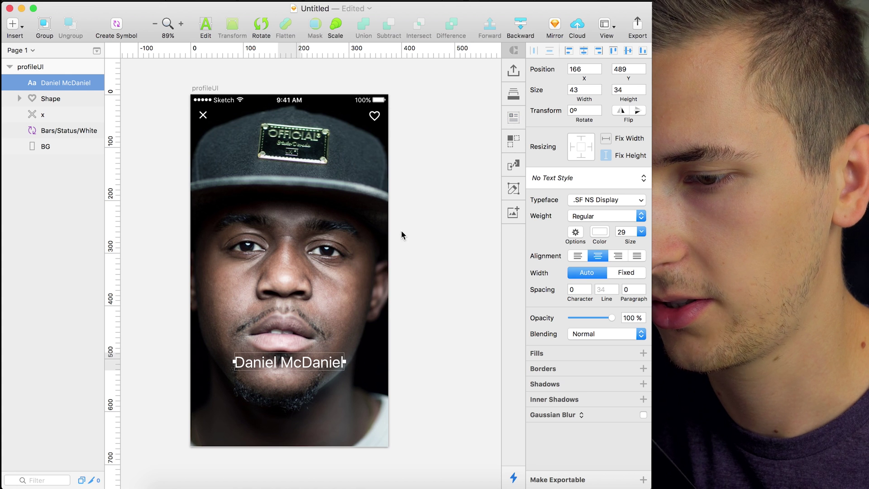
left_click(294, 388)
left_click(301, 368)
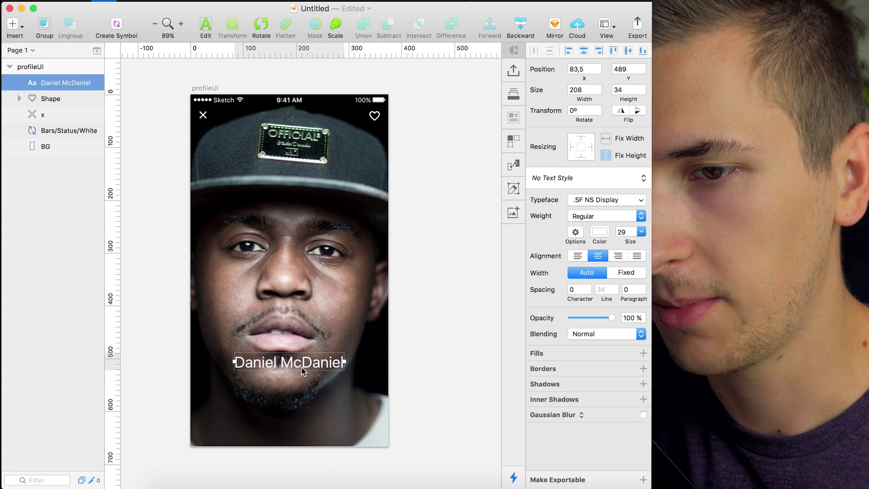
key("cmd+d")
key("shift+Down")
key("shift+Down")
key("shift+Down")
key("Down")
key("Down")
key("Down")
key("Down")
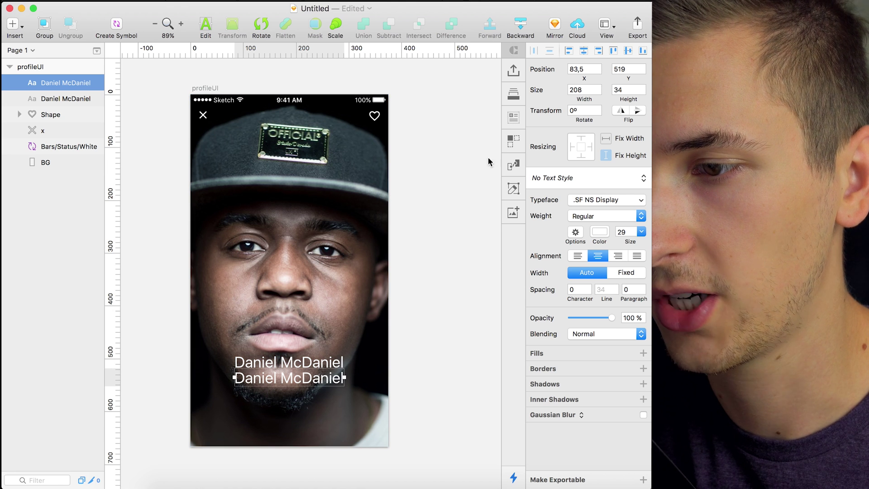
Retype the duplicated name line as 'Web Designer, New York City'.
left_click(515, 119)
scroll(388, 216, "down", 1)
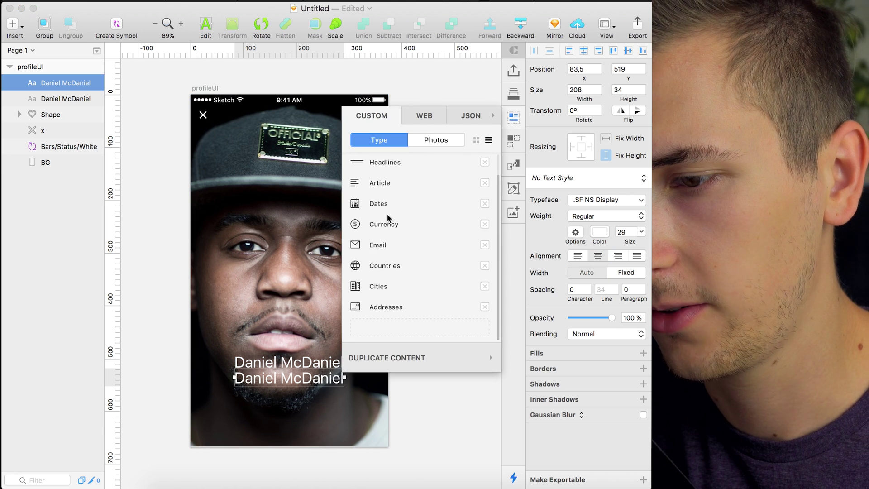
scroll(388, 216, "up", 1)
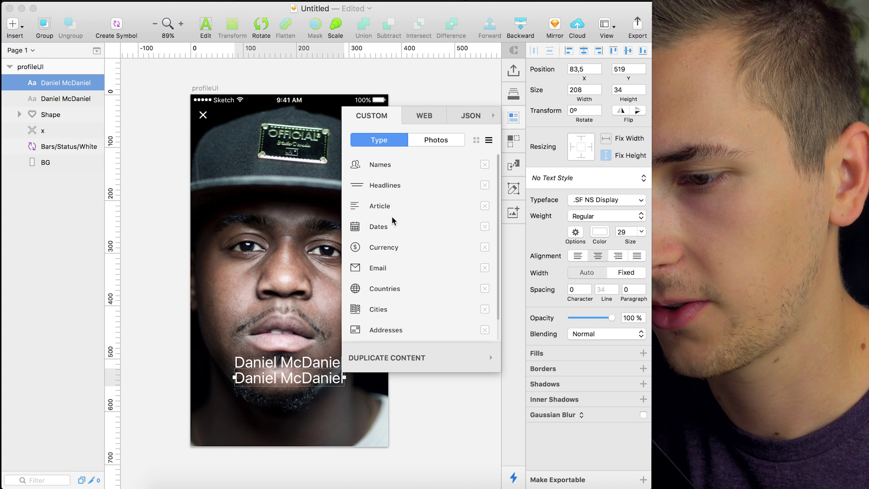
scroll(395, 271, "down", 1)
scroll(395, 270, "up", 1)
left_click(286, 382)
double_click(286, 381)
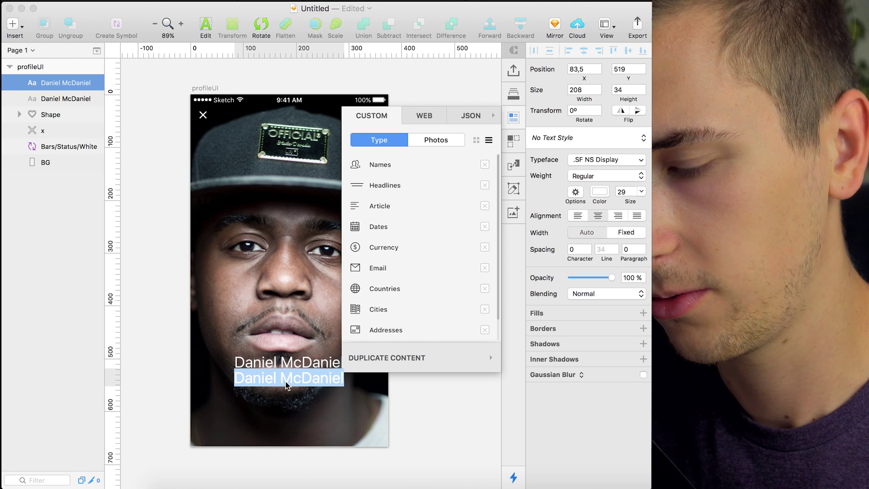
type("Web Designer")
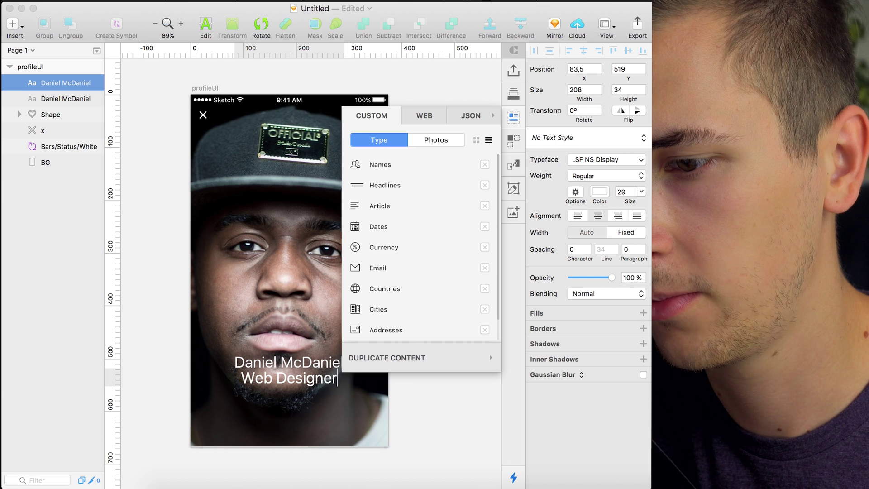
type(", ")
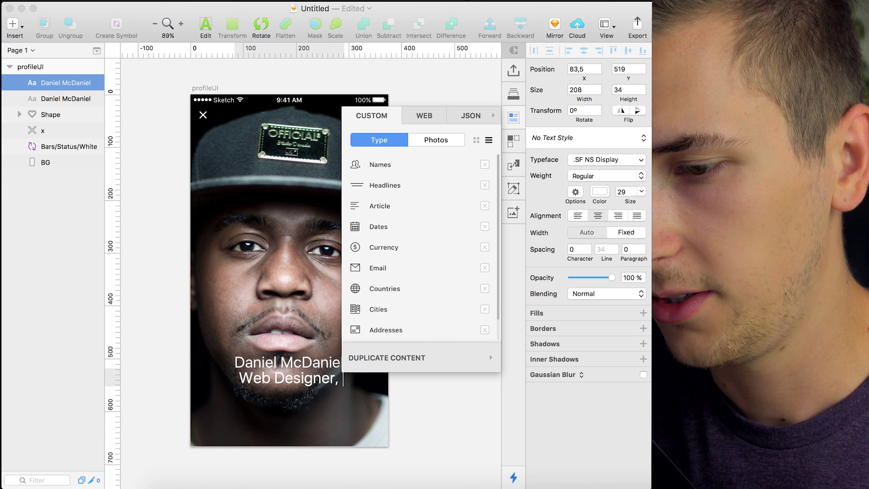
type("New Yo")
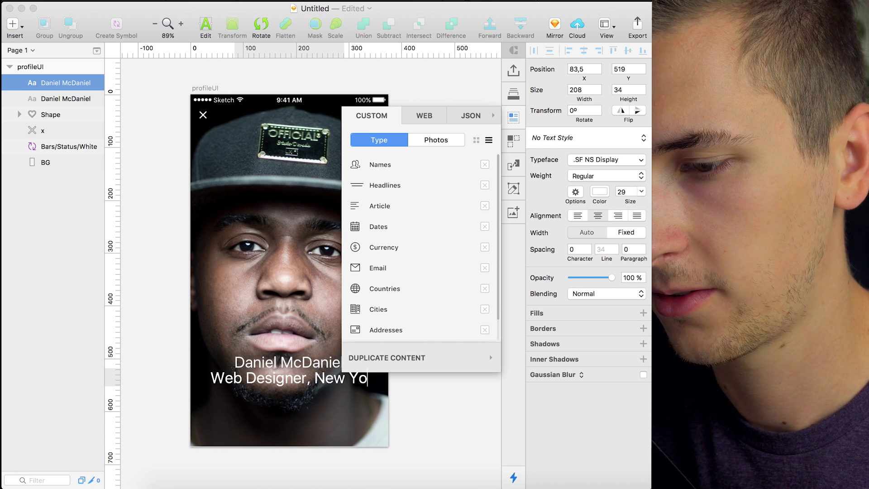
type("rk City")
key("super+a")
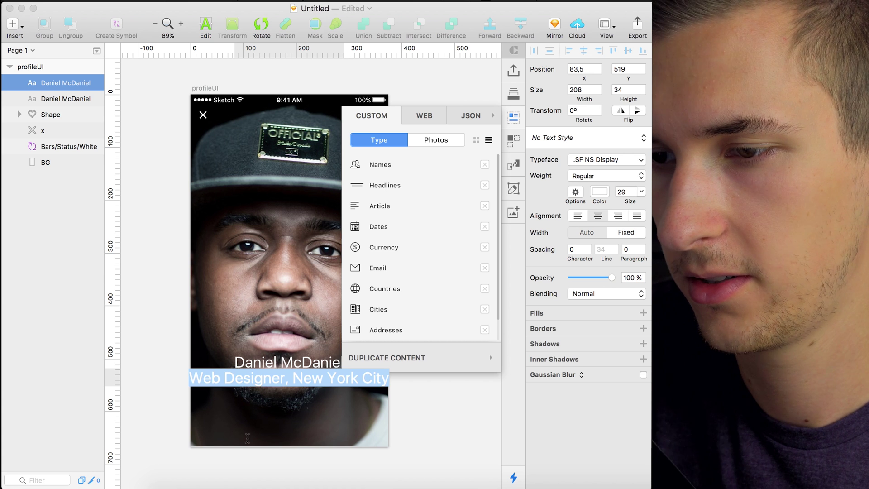
left_click(390, 423)
Set the job-title text to size 16, move it under the name, and close the Craft panel.
left_click(332, 383)
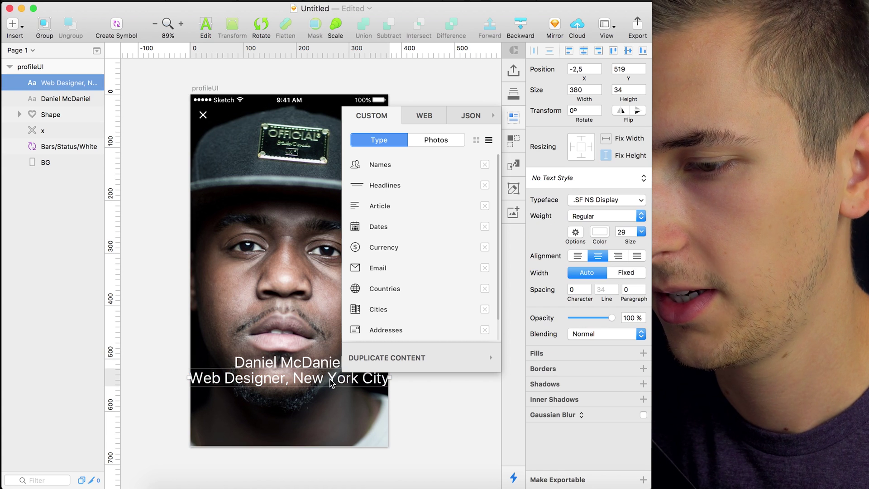
mouse_move(636, 242)
left_mouse_down()
mouse_move(618, 242)
mouse_move(625, 244)
left_mouse_up()
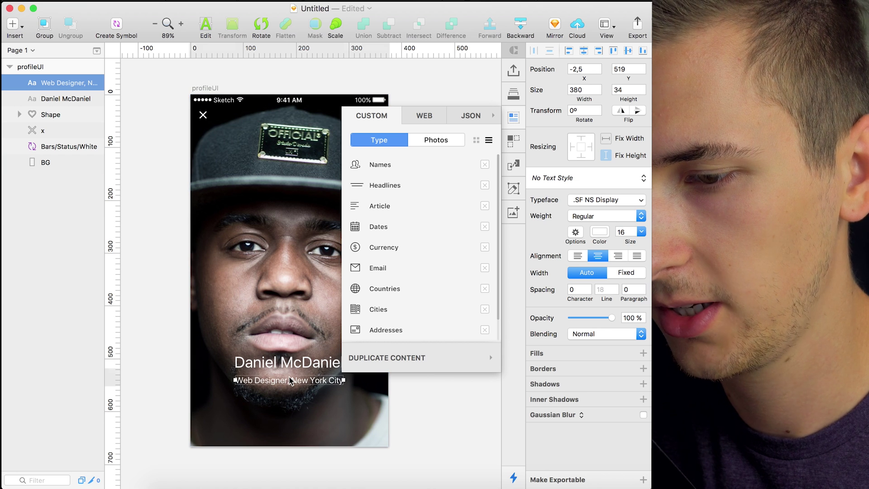
left_click_drag(294, 384, 291, 386)
left_click(289, 412)
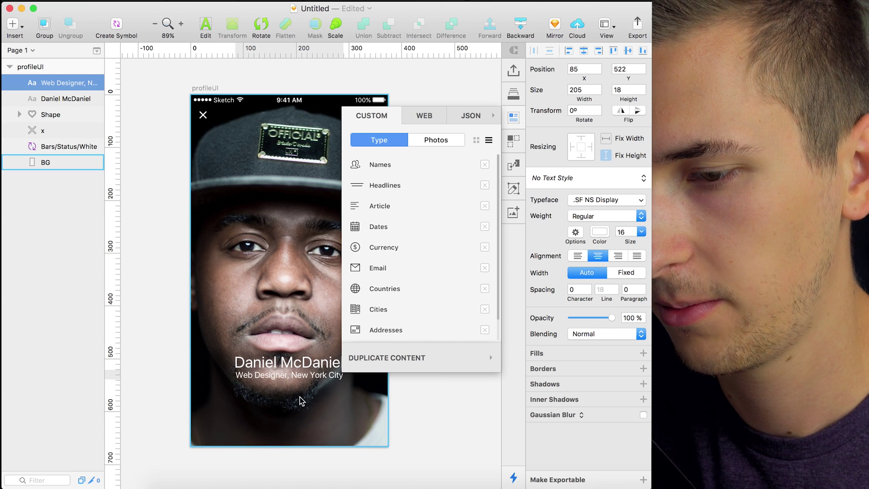
left_click(514, 115)
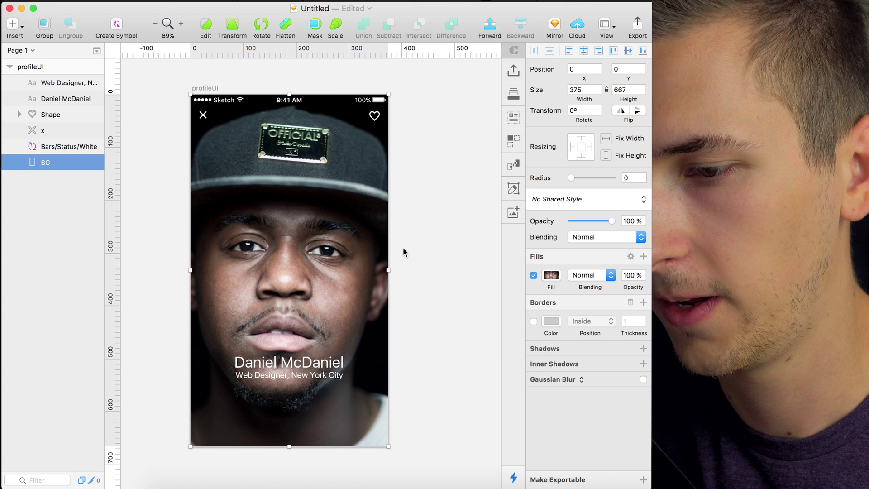
left_click(456, 325)
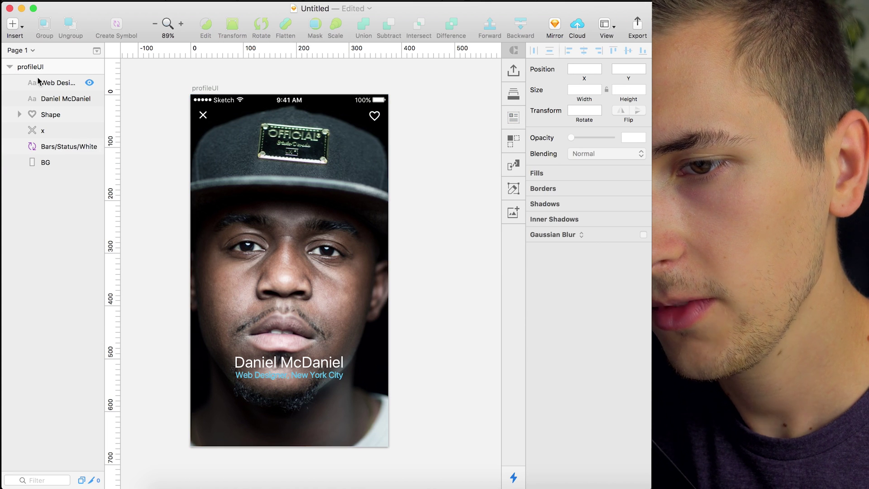
Group the Shape, x and Bars/Status/White layers and name the group 'top'.
left_click(54, 86)
left_click(50, 117)
left_click(45, 131, "shift")
left_click(44, 146, "shift")
key("super+g")
double_click(45, 116)
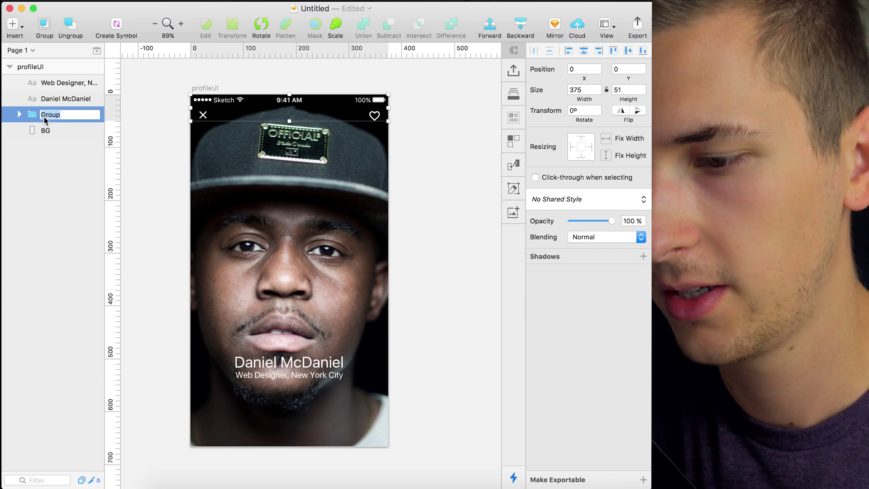
type("top")
key("Return")
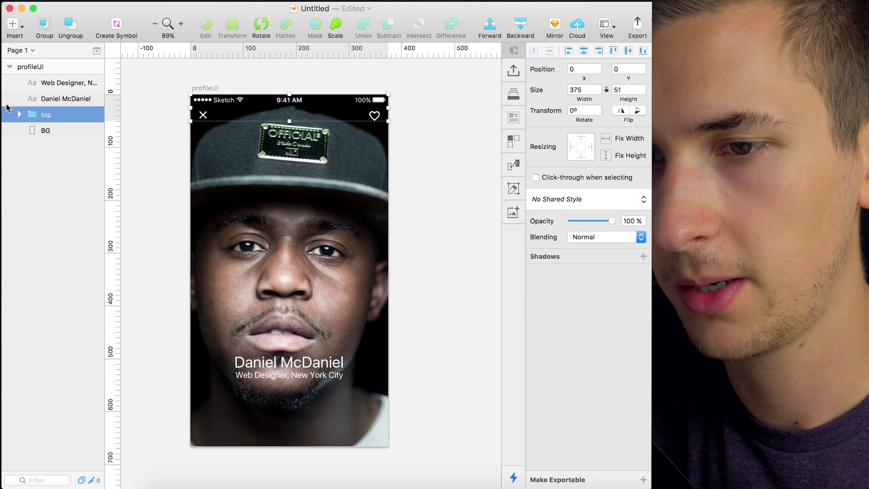
Group the Daniel McDaniel and Web Designer text layers and name the group 'desc'.
left_click(49, 83)
left_click(49, 98, "shift")
key("super+g")
double_click(49, 82)
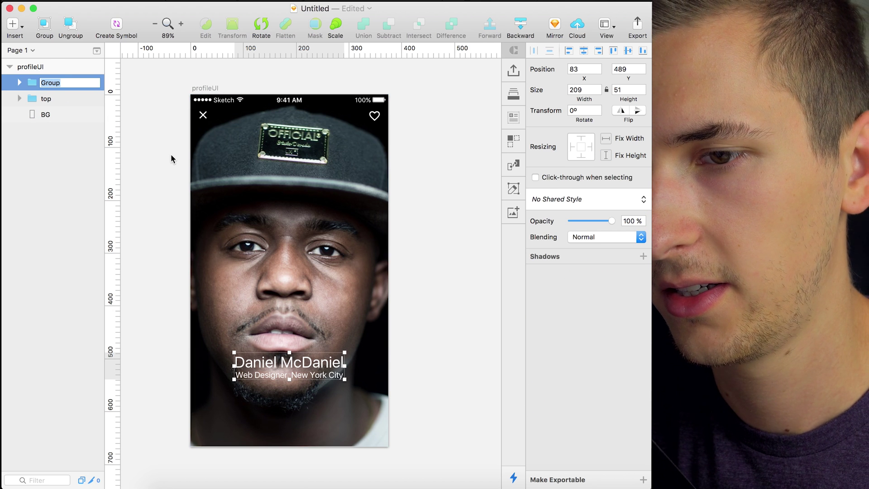
type("desc")
key("Return")
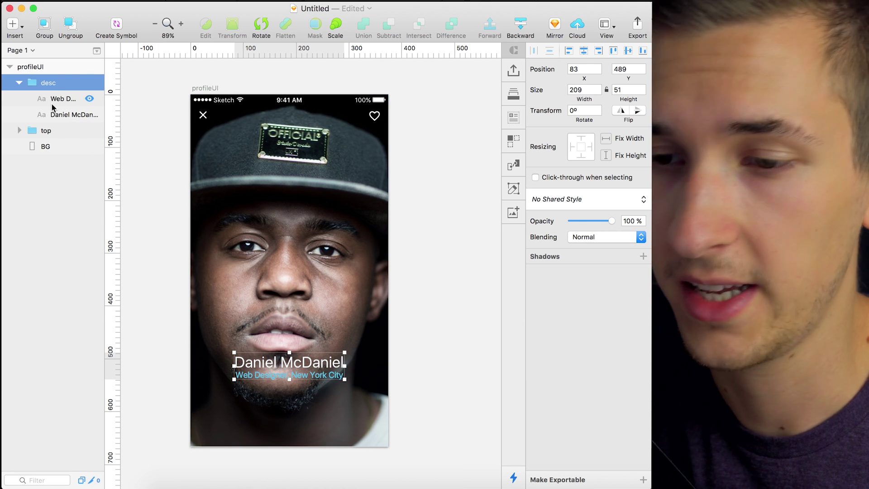
Place vertical ruler guides at 94, 189 and 283 on the profileUI artboard.
left_click(278, 135)
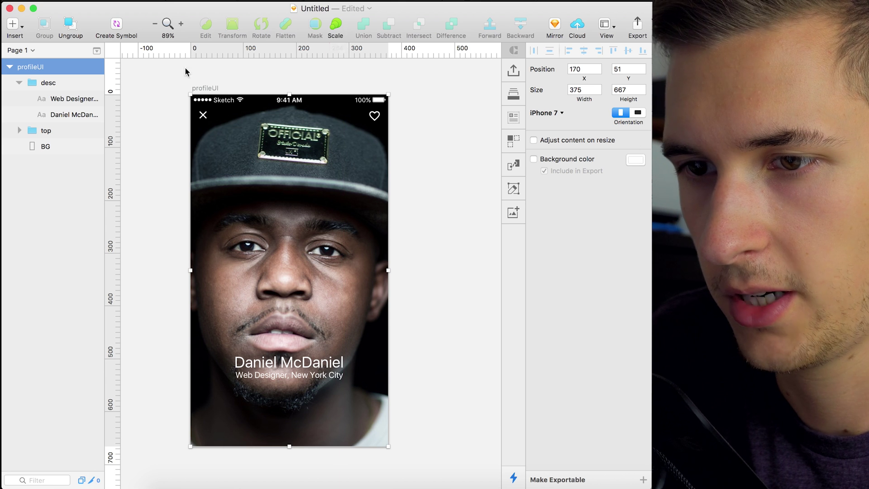
key("super+r")
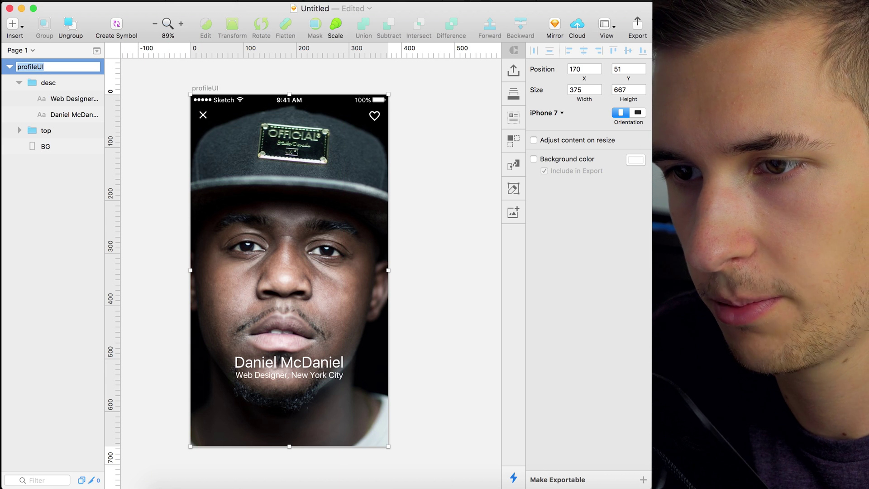
left_click(235, 48)
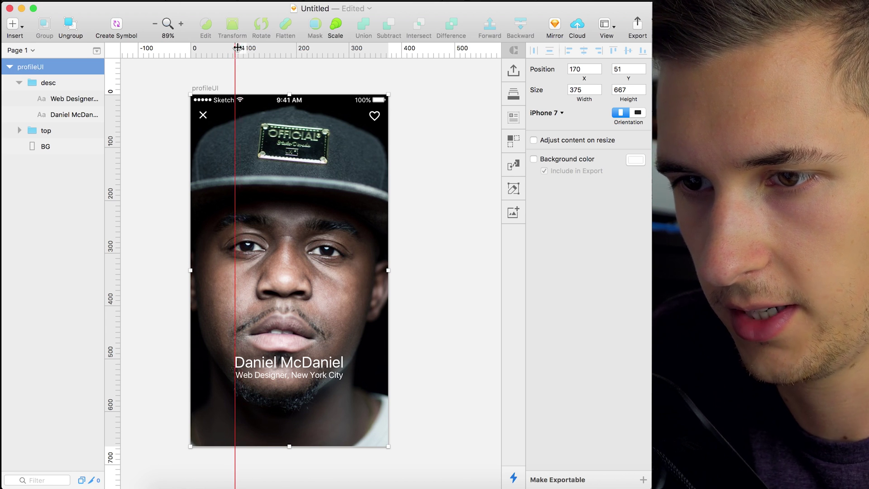
left_click_drag(235, 47, 239, 50)
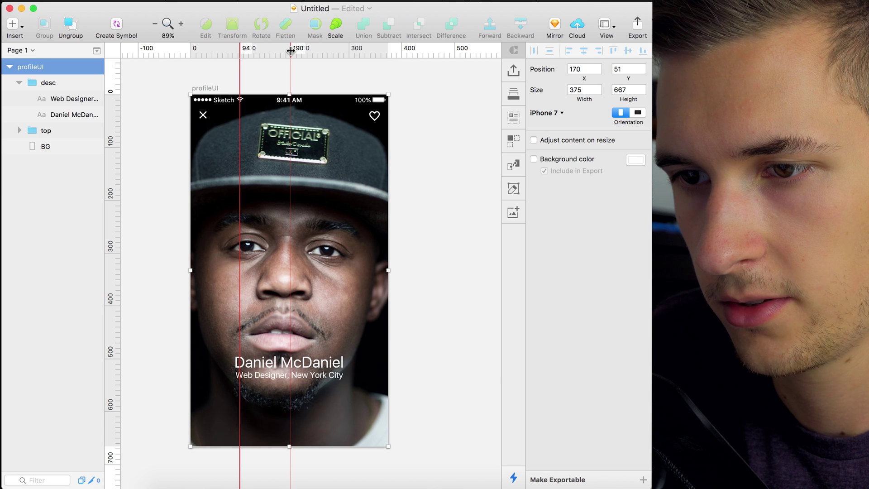
left_click(289, 51)
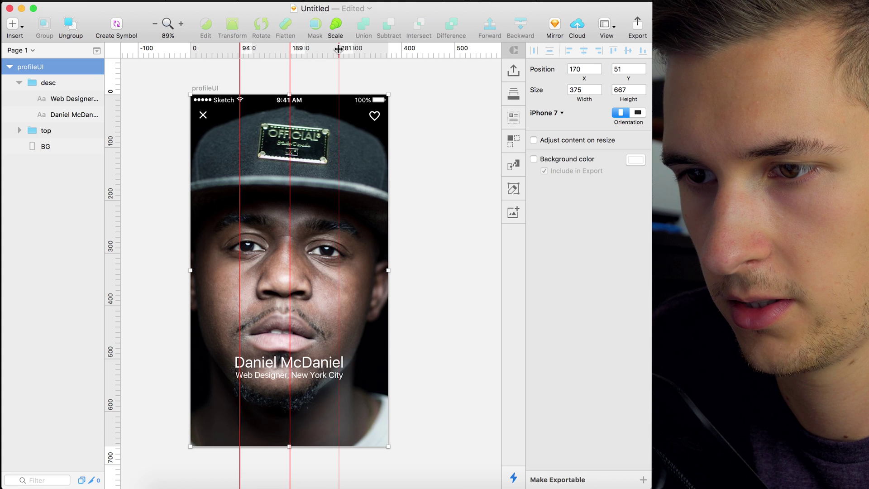
left_click(339, 49)
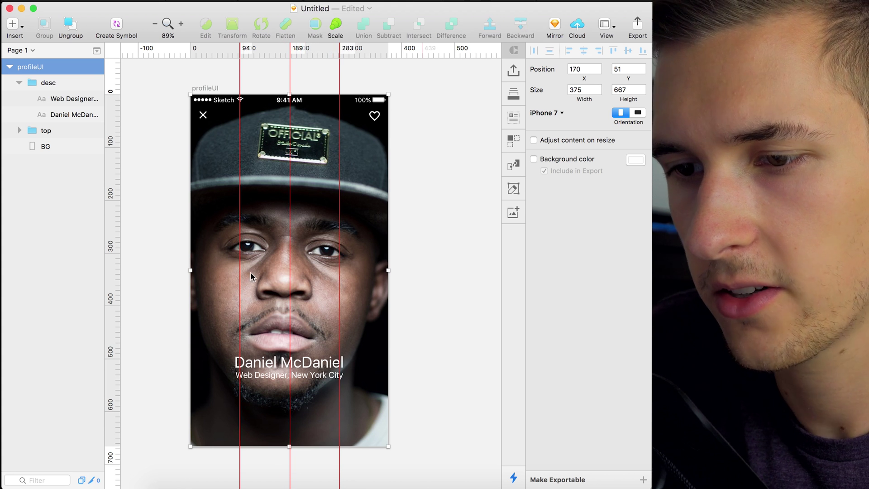
left_click(40, 84)
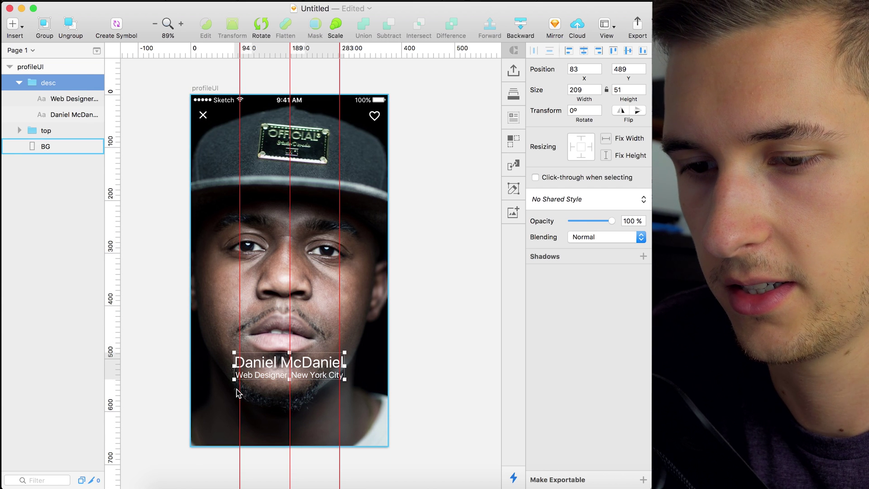
Duplicate the job-title text, move the copy to the lower left and change it to 353.
left_click(55, 99)
left_click(57, 84)
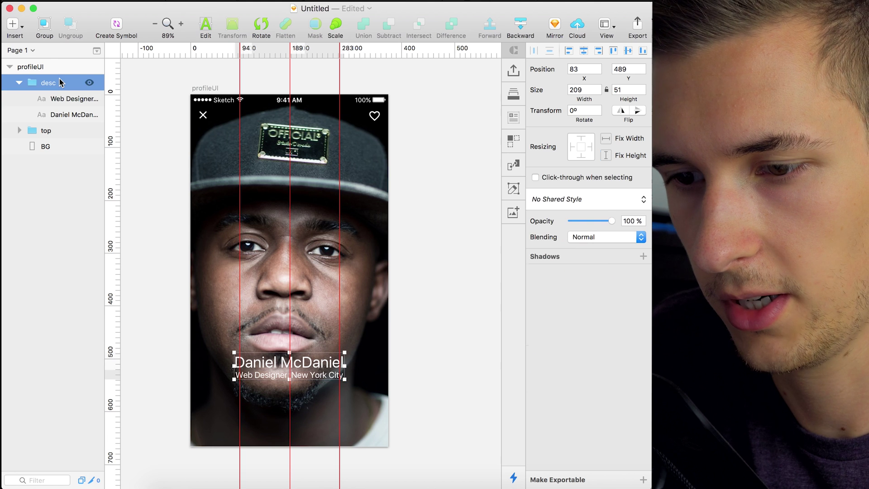
left_click(54, 101)
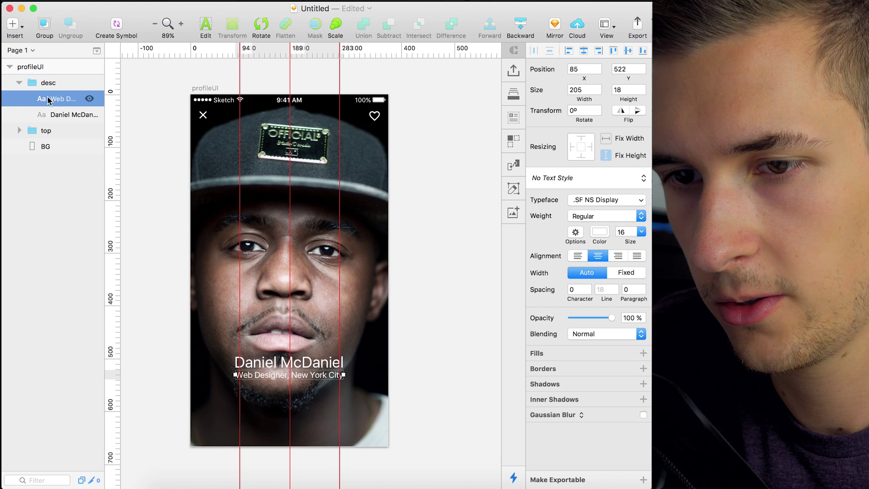
key("super+d")
key("shift+Down")
key("shift+Down")
key("shift+Down")
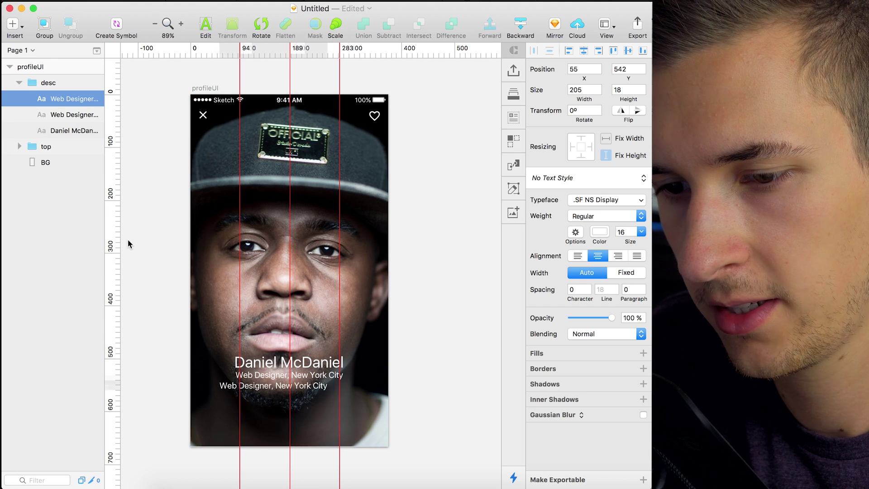
key("shift+Down")
key("shift+Down")
key("shift+Down")
key("shift+Left")
key("shift+Left")
key("shift+Left")
key("shift+Left")
key("shift+Left")
key("shift+Left")
key("shift+Up")
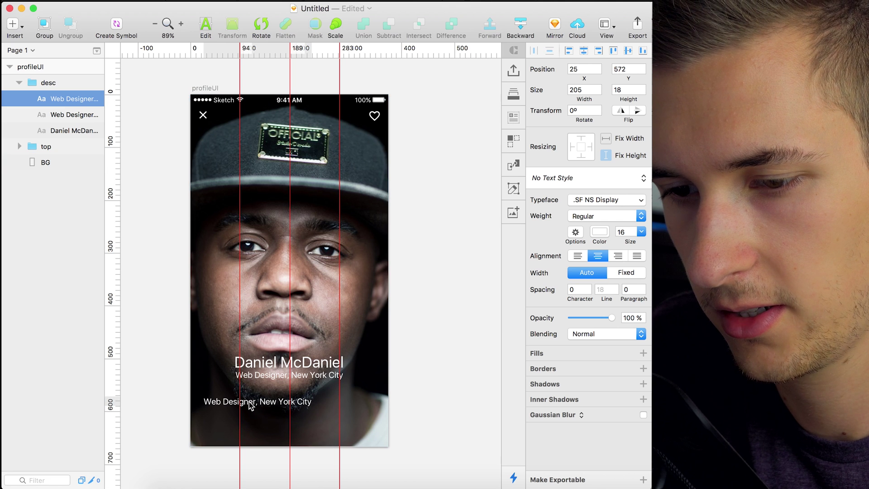
left_click_drag(273, 405, 243, 401)
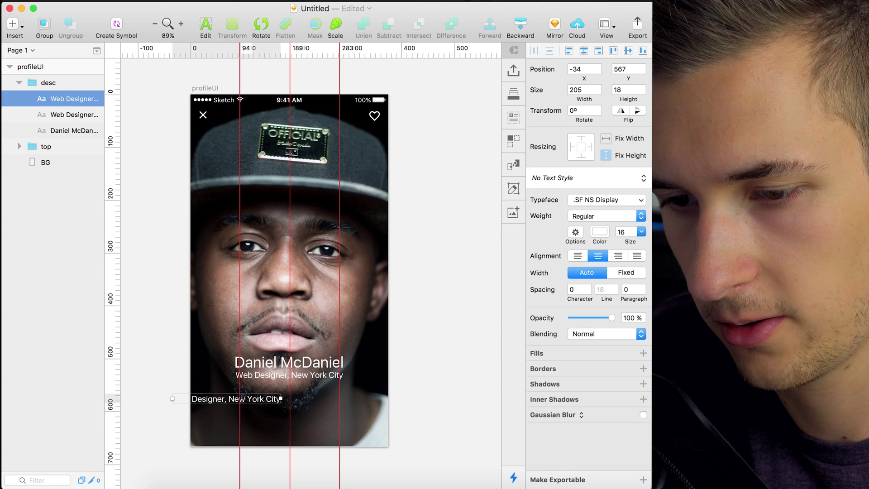
double_click(244, 399)
key("super+a")
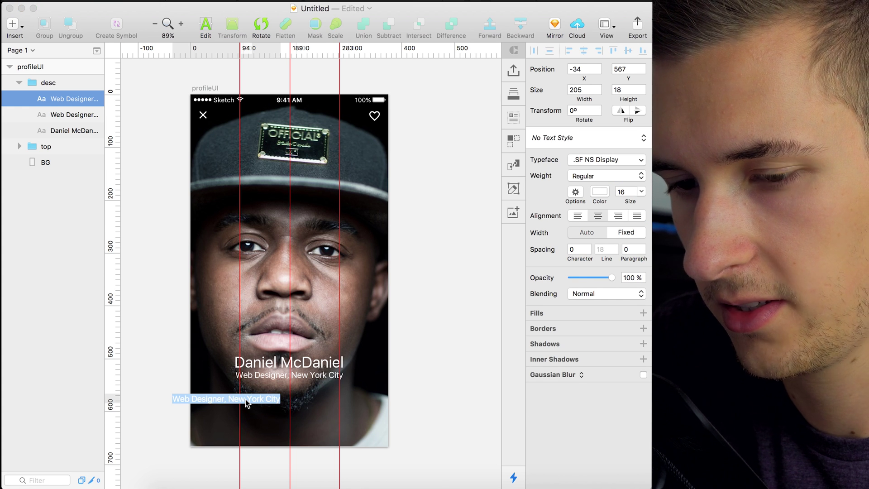
type("Fo")
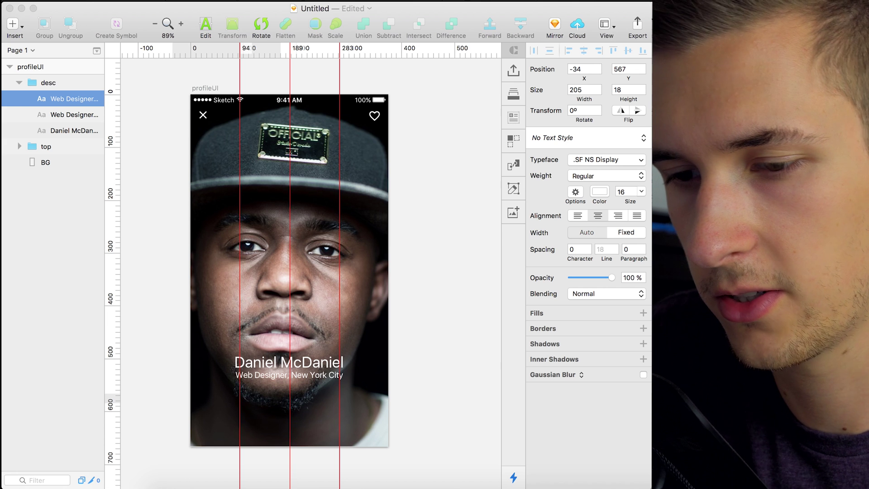
type("333")
key("Escape")
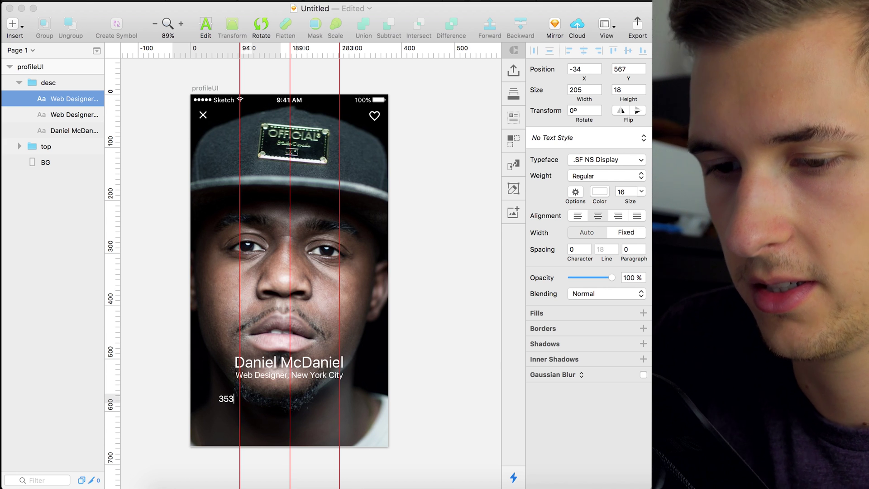
Position the 353 text and add a duplicate below it reading 'Followers'.
left_click(63, 99)
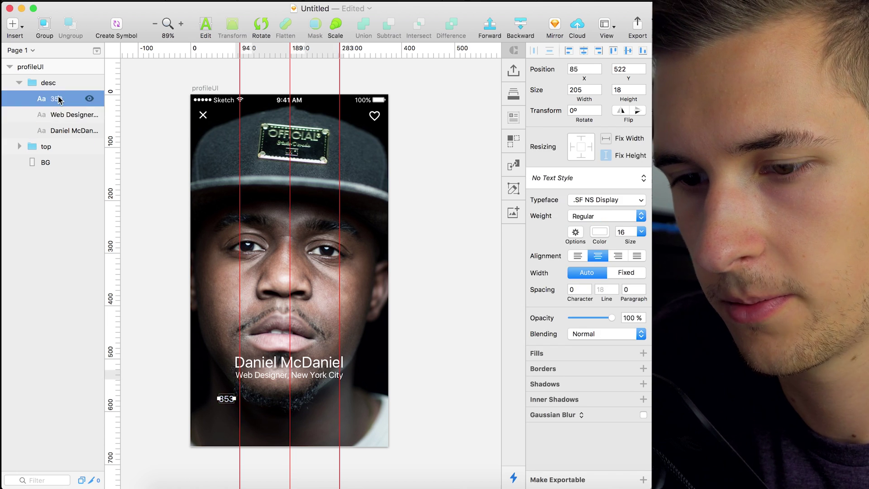
key("shift+Right")
key("shift+Right")
key("shift+Right")
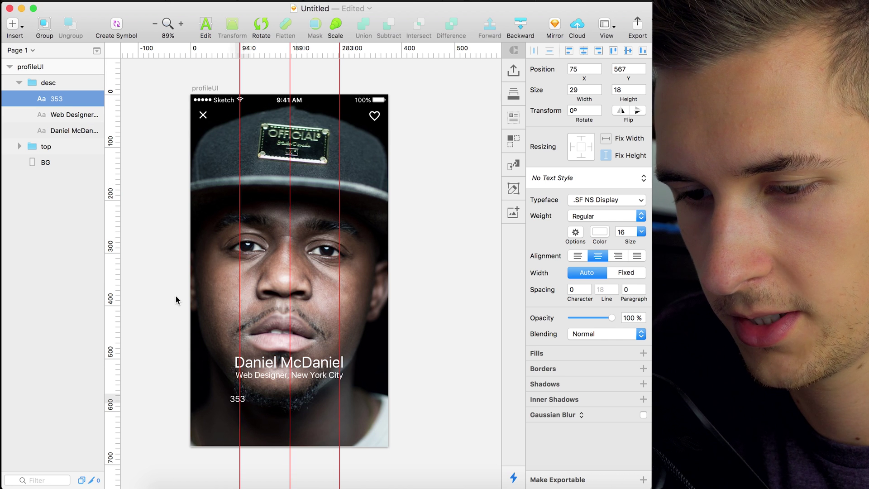
key("shift+Up")
key("Up")
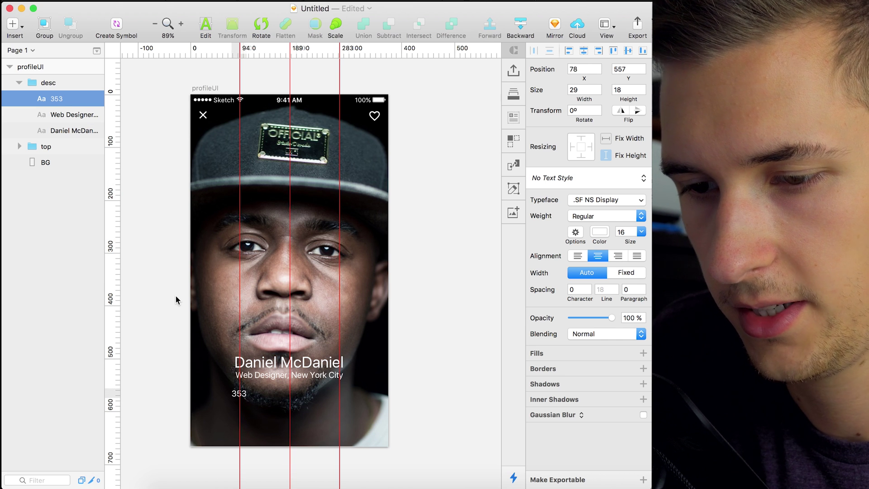
key("super+d")
key("shift+Right")
key("shift+Right")
key("shift+Left")
key("shift+Left")
key("shift+Down")
key("shift+Down")
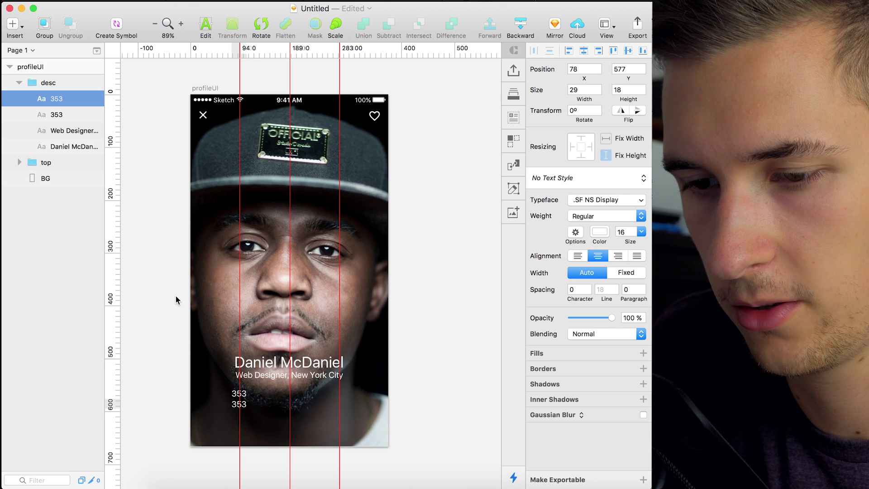
double_click(239, 404)
type("Followers")
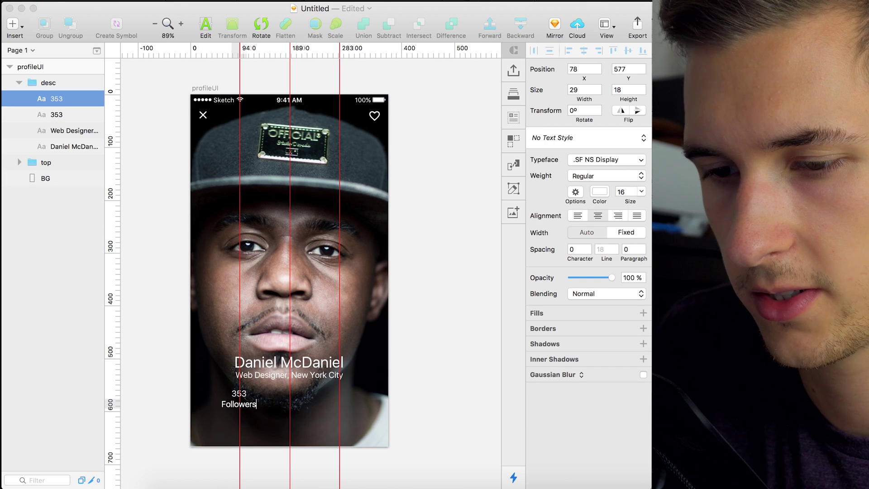
key("Escape")
Duplicate the 353/Followers pair to the right and edit it to 9340 Following.
left_click(61, 116, "shift")
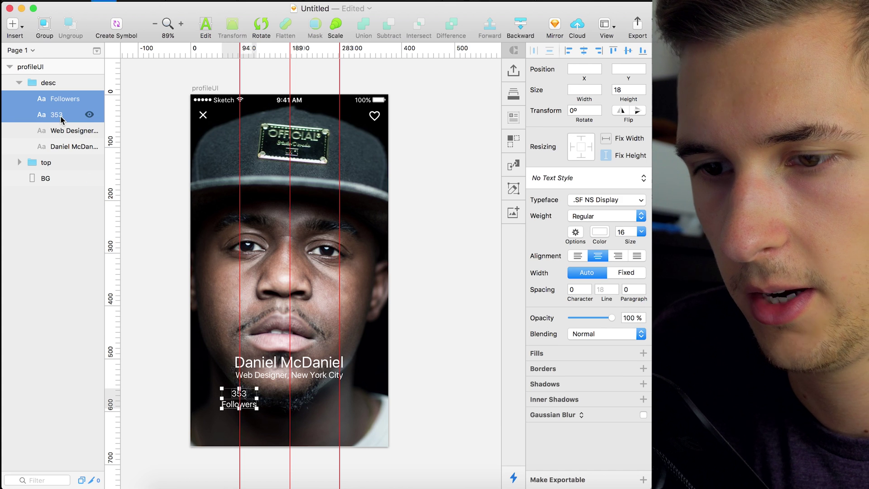
key("super+d")
key("shift+Right")
key("shift+Right")
key("shift+Right")
key("shift+Right")
key("shift+Right")
key("shift+Right")
key("shift+Right")
key("shift+Right")
key("shift+Right")
key("shift+Right")
key("Left")
key("Left")
key("Left")
key("Left")
key("Left")
key("Left")
key("Left")
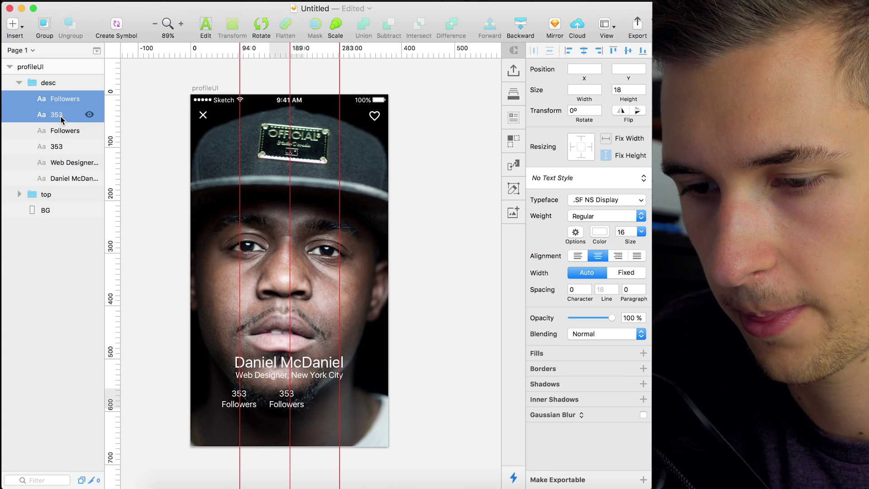
double_click(291, 394)
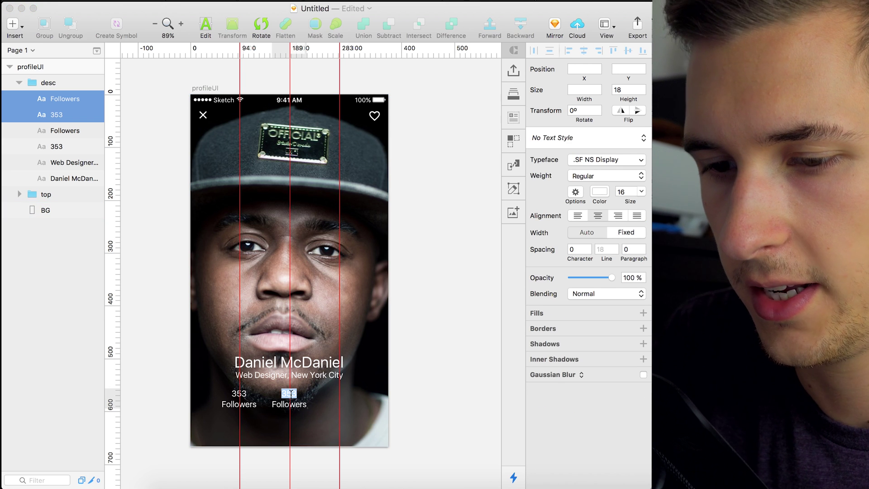
left_click(295, 409)
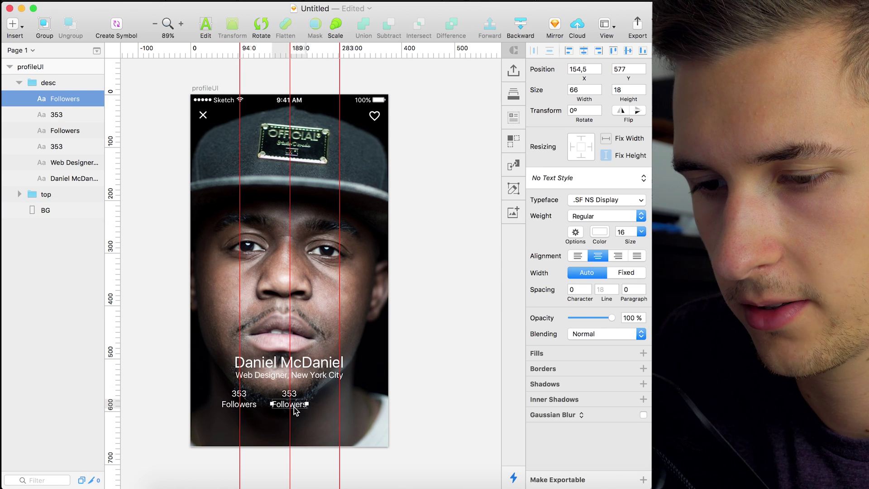
double_click(294, 408)
type("Following")
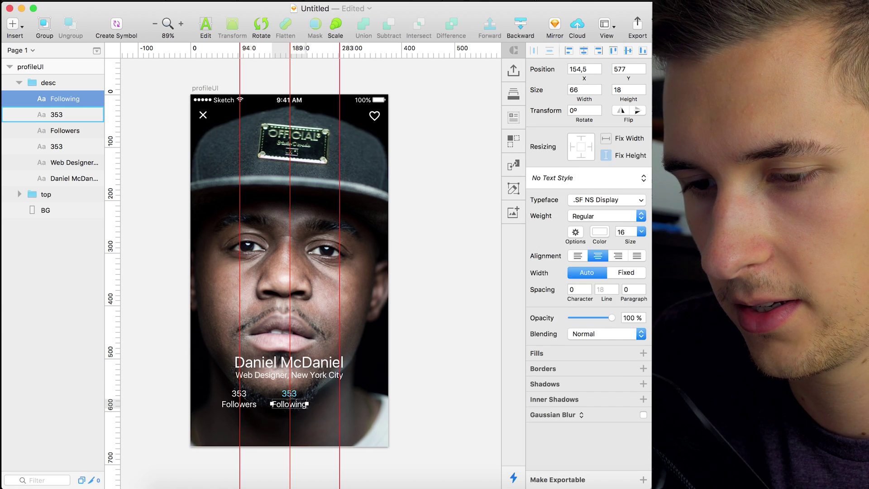
double_click(292, 393)
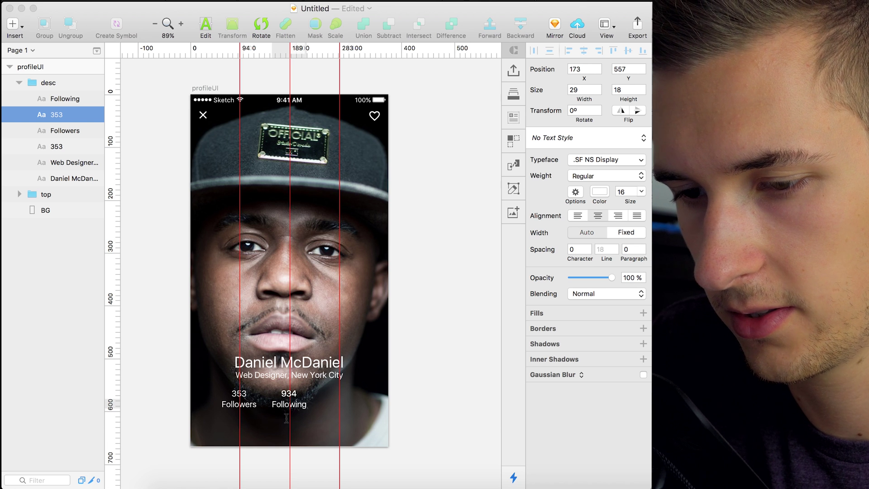
key("Escape")
key("Escape")
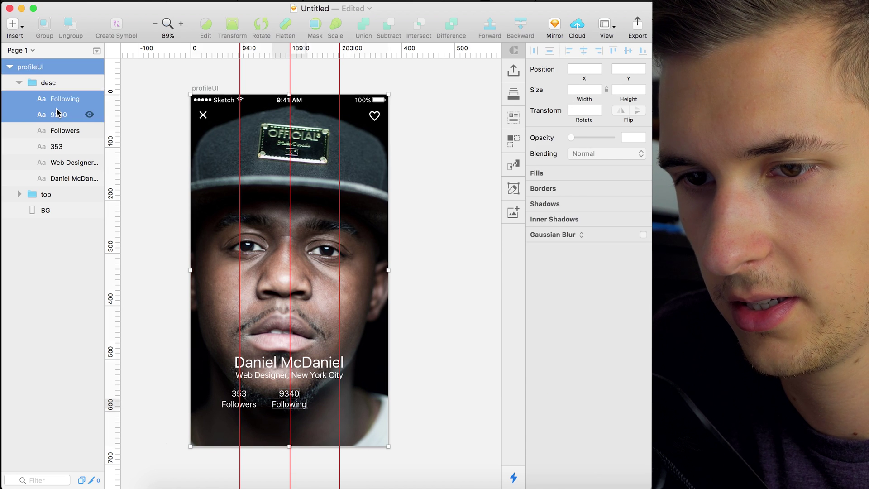
Select the 9340 and Following text layers together in the layers list.
left_click(64, 115)
left_click(64, 100)
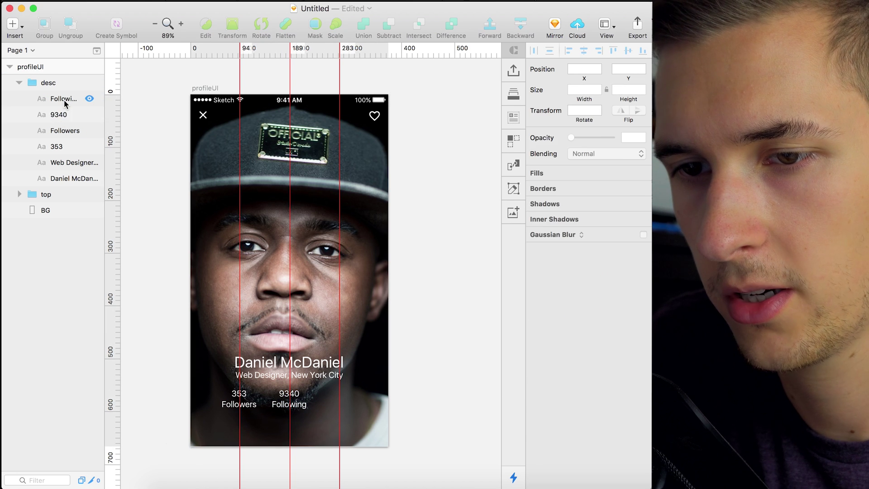
left_click(62, 116)
left_click(63, 100)
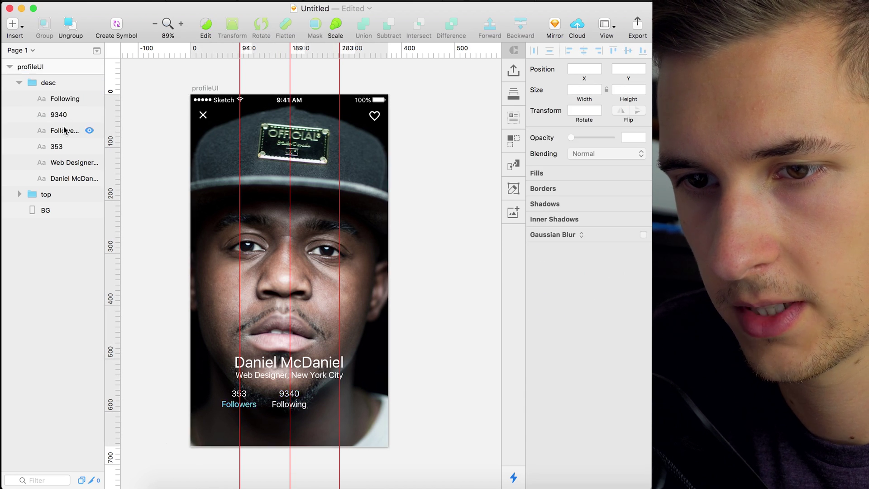
left_click(63, 129, "shift")
left_click(60, 129)
left_click(63, 99)
left_click(61, 116, "shift")
left_click(62, 116, "shift")
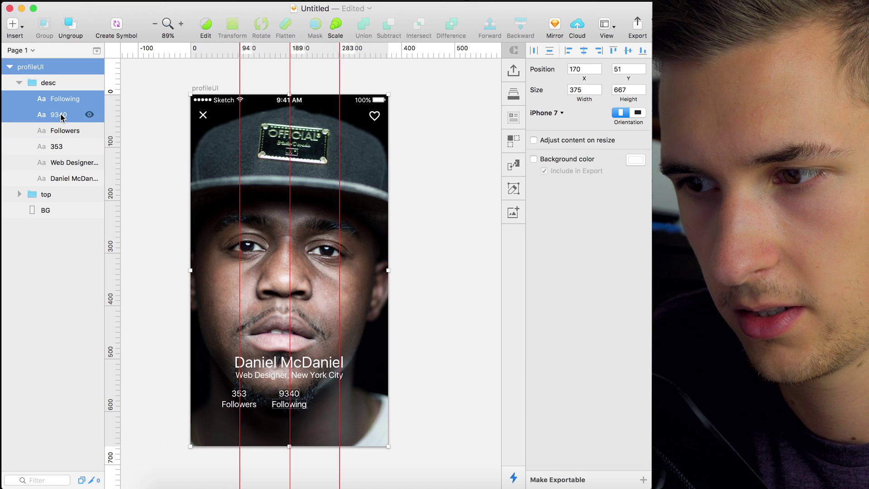
key("Escape")
left_click(62, 116)
left_click(59, 100)
key("Escape")
left_click(70, 115)
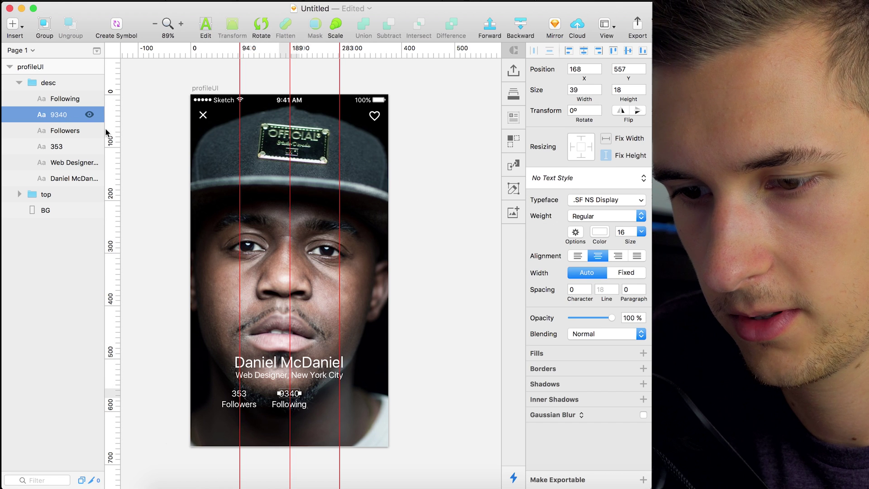
left_click(286, 405)
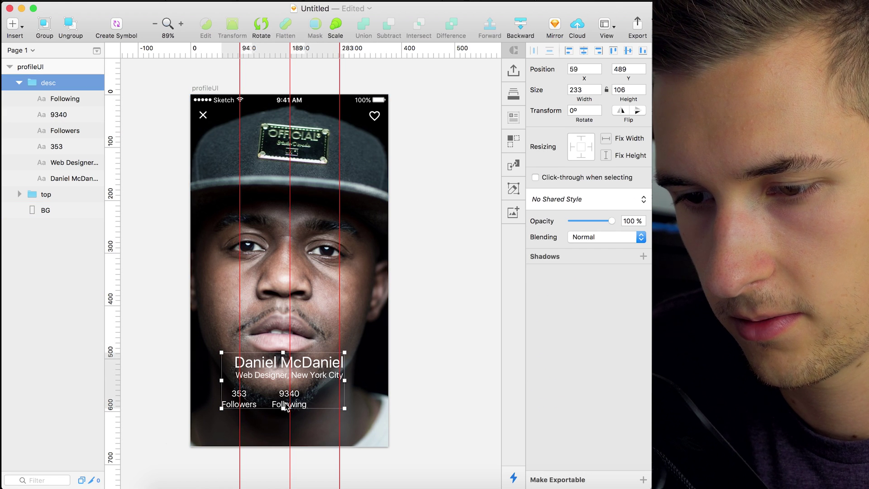
left_click(32, 67)
left_click(53, 116)
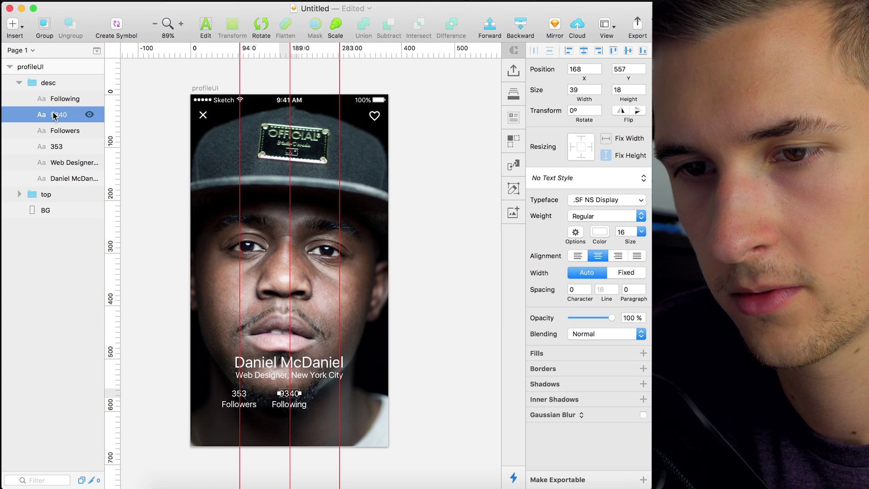
left_click(59, 131, "shift")
left_click(54, 101)
left_click(53, 116, "shift")
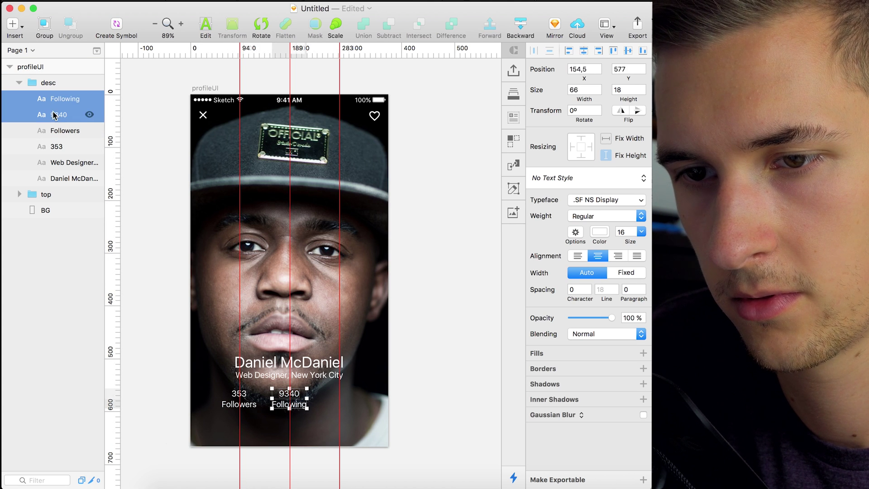
key("super+d")
key("shift+Right")
key("shift+Right")
key("shift+Right")
key("shift+Right")
key("shift+Right")
key("shift+Right")
key("shift+Right")
key("shift+Right")
key("shift+Right")
key("shift+Right")
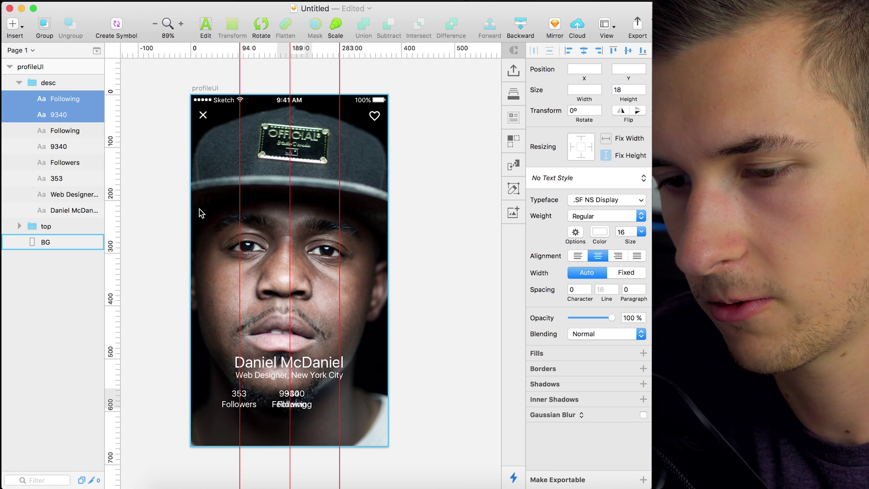
key("shift+Left")
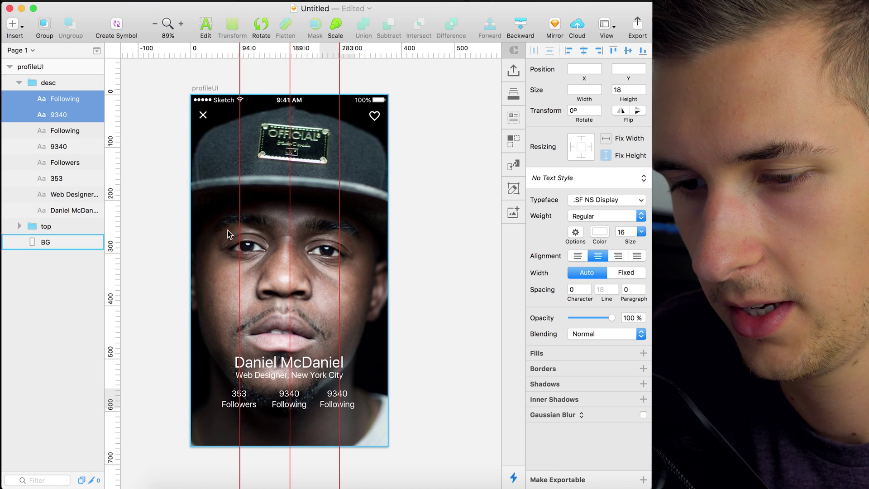
key("Right")
key("Right")
left_click(344, 409)
double_click(341, 407)
type("Likes")
key("Escape")
double_click(333, 394)
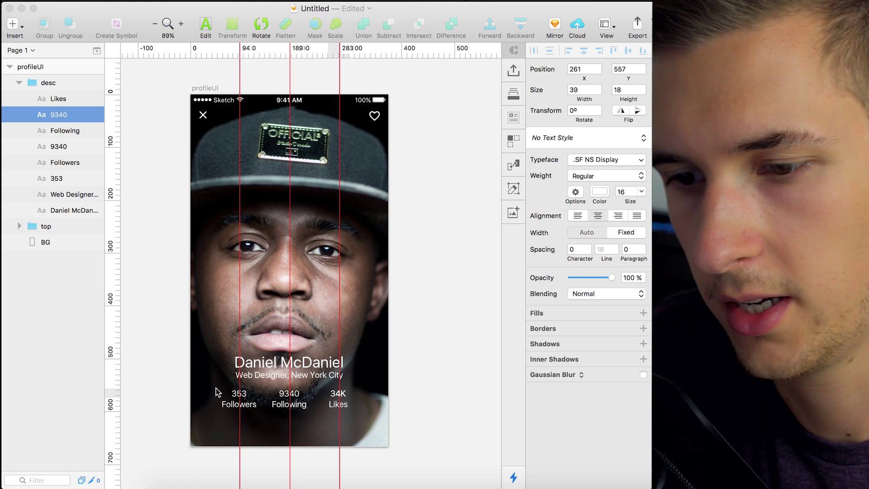
left_click(37, 322)
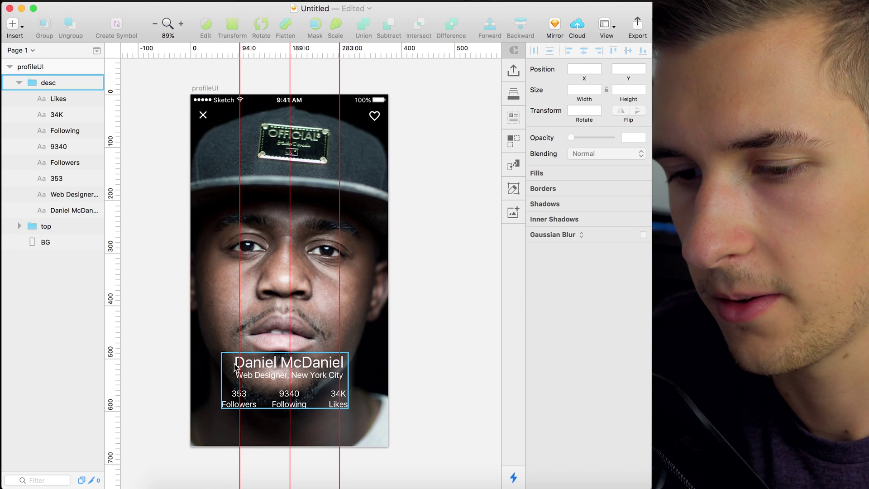
left_click(256, 384)
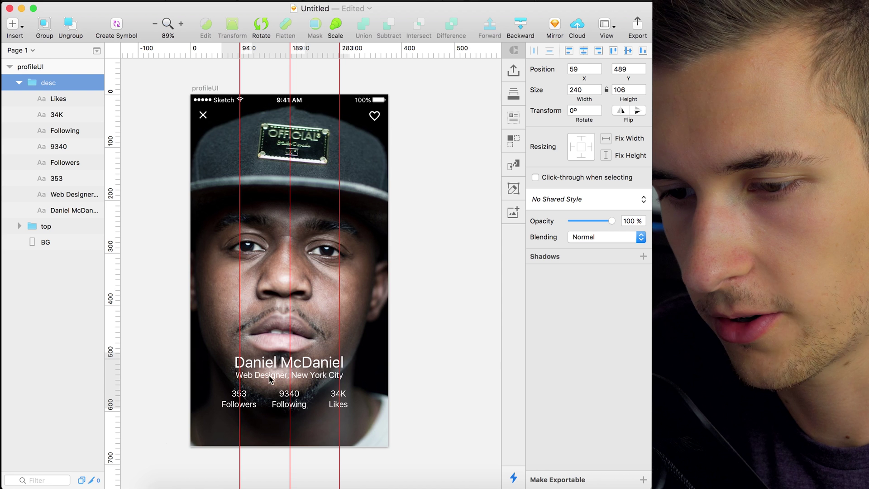
left_click(272, 383)
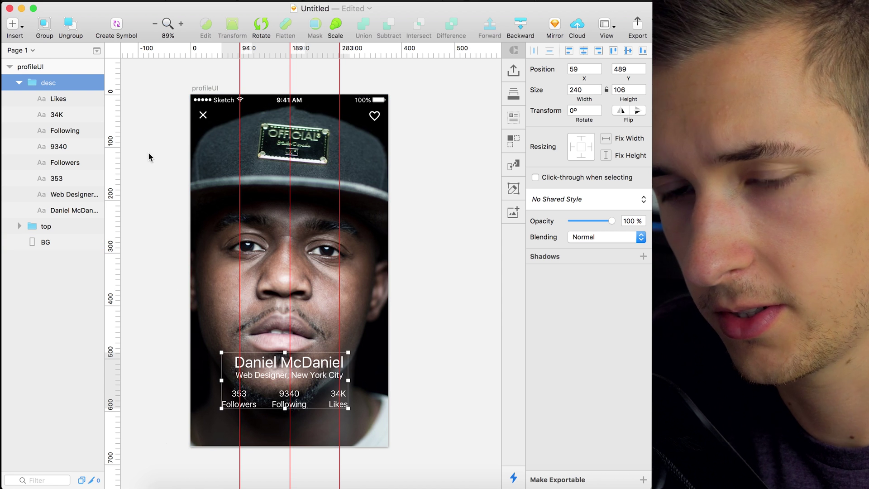
left_click(38, 98)
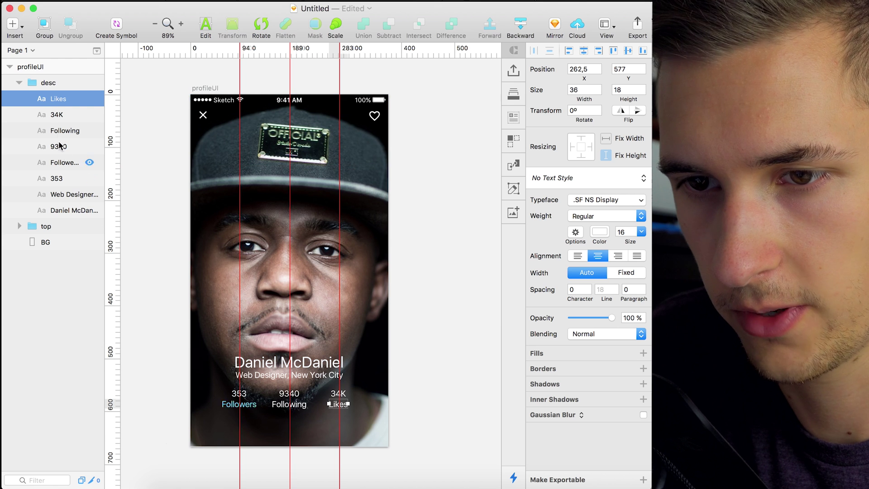
left_click(23, 88)
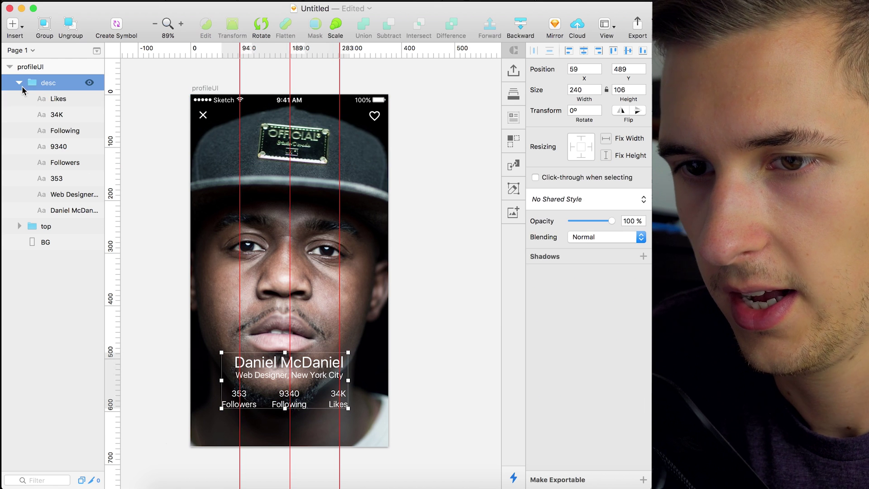
left_click(20, 84)
left_click(54, 115)
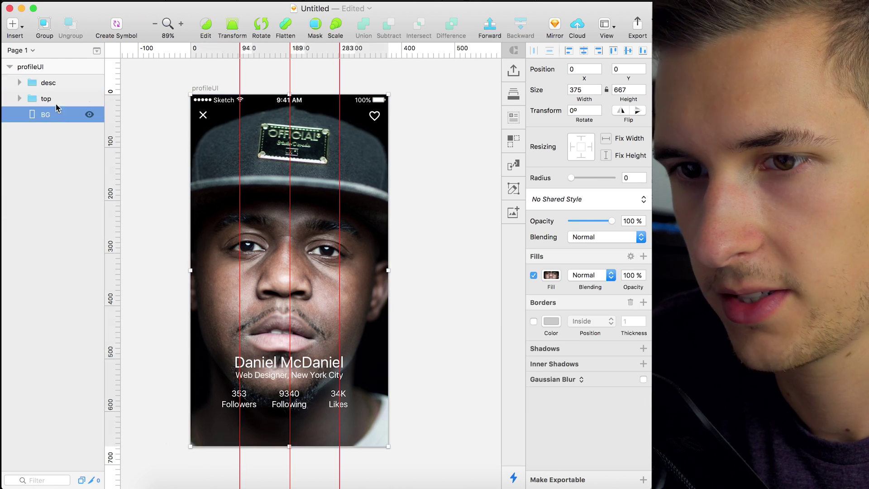
left_click(44, 82)
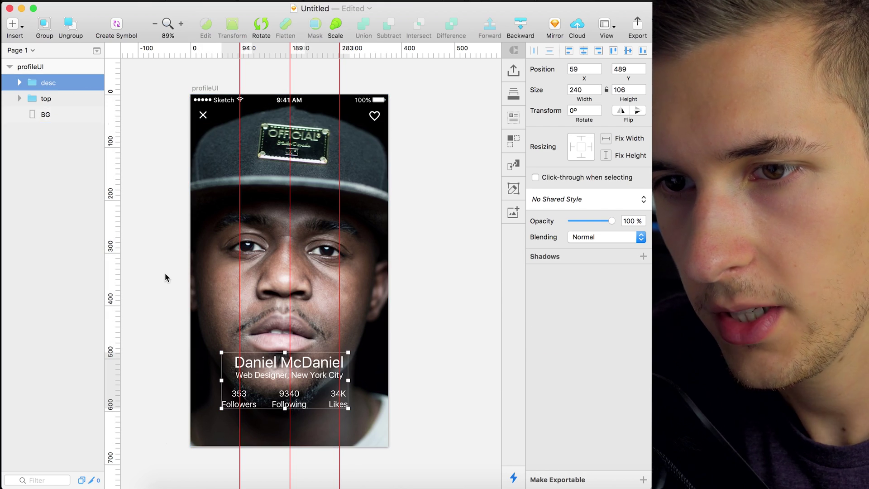
left_click(43, 1)
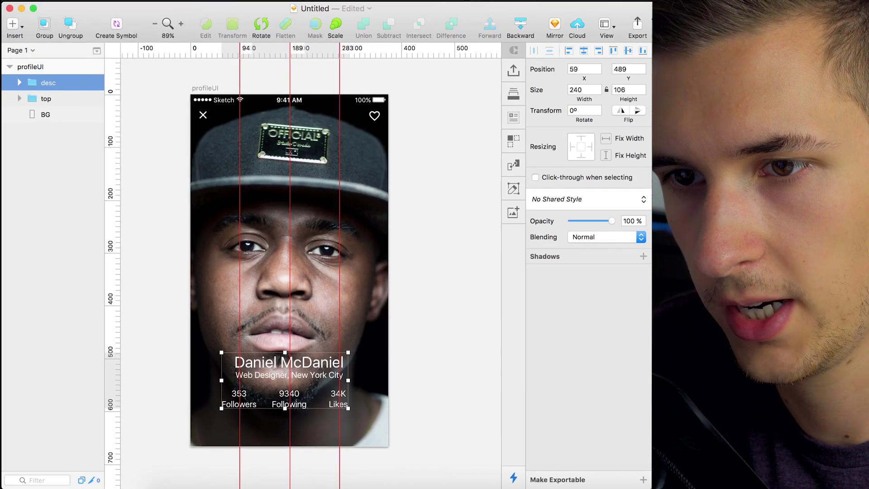
left_click(77, 5)
Copy the Tab Bar/3 Items symbol from a new iOS UI Design template, then discard that document.
mouse_move(117, 20)
left_click(231, 37)
scroll(330, 274, "down", 5)
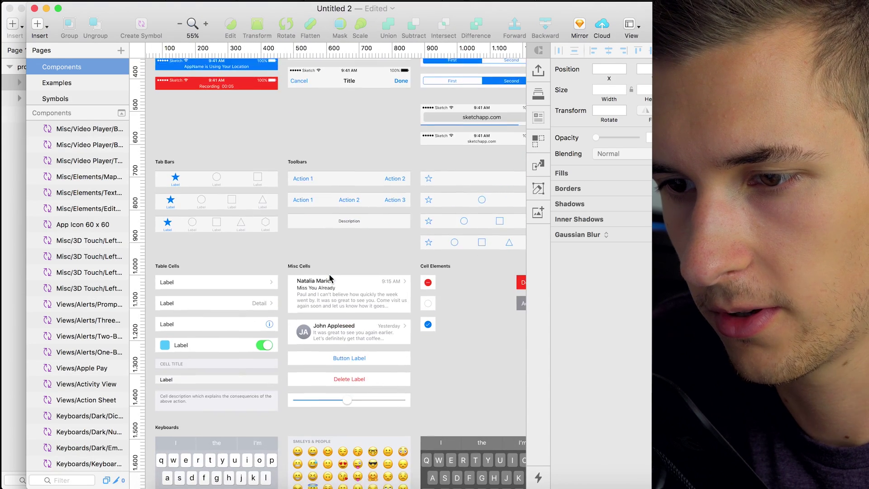
scroll(330, 274, "left", 3)
left_click(279, 172)
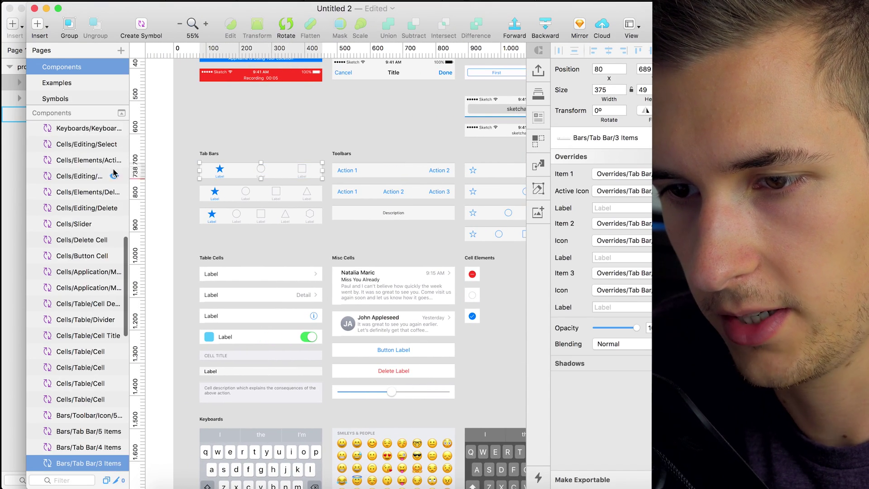
left_click(34, 8)
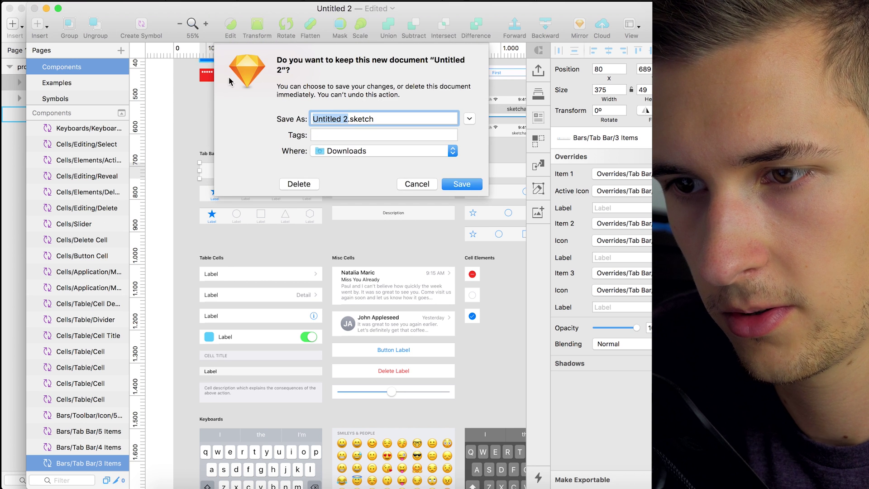
left_click(299, 184)
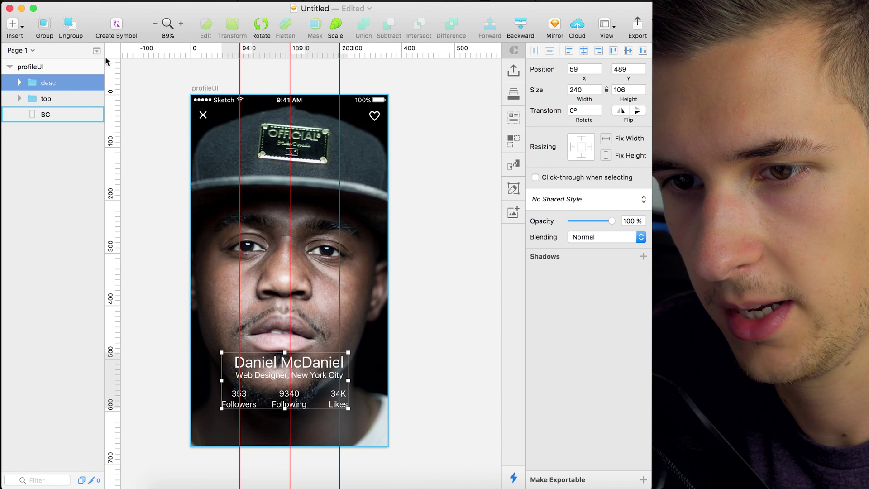
Paste the tab bar into profileUI and align it to the artboard bottom at 0,618.
key("super+v")
left_click(111, 183)
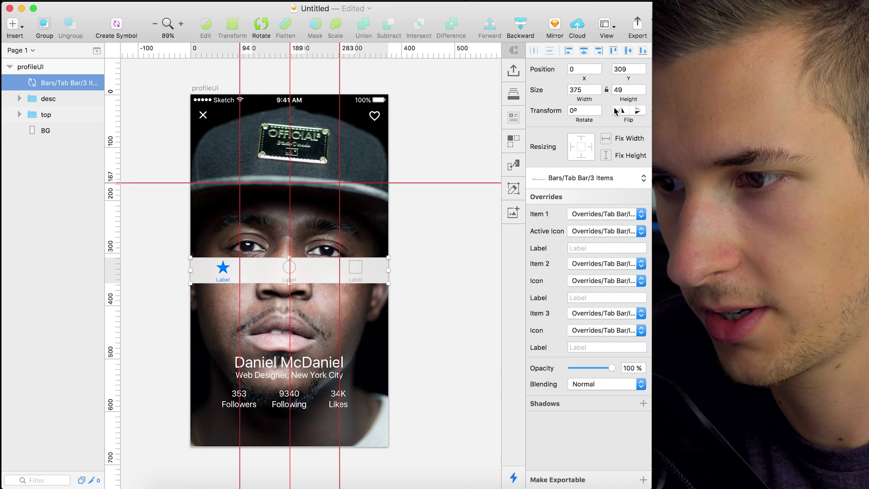
left_click(643, 51)
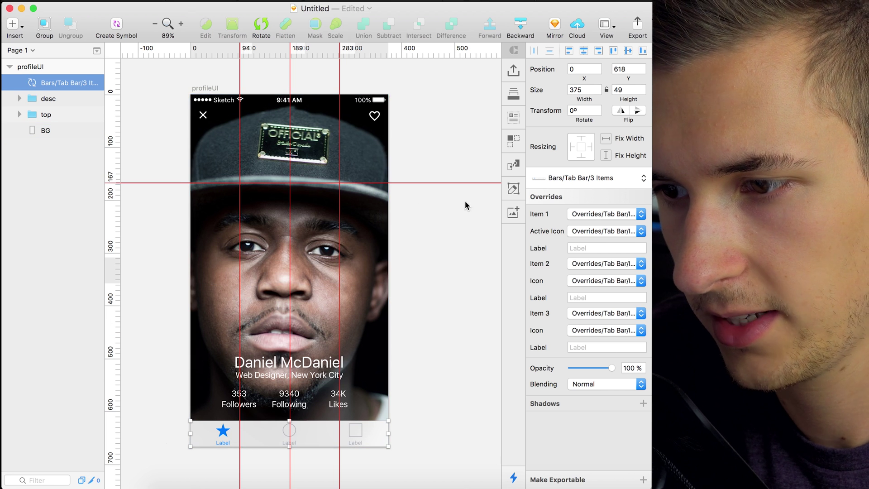
Inside the tab bar symbol, change the active Item 1 label text to 'Posts'.
double_click(224, 435)
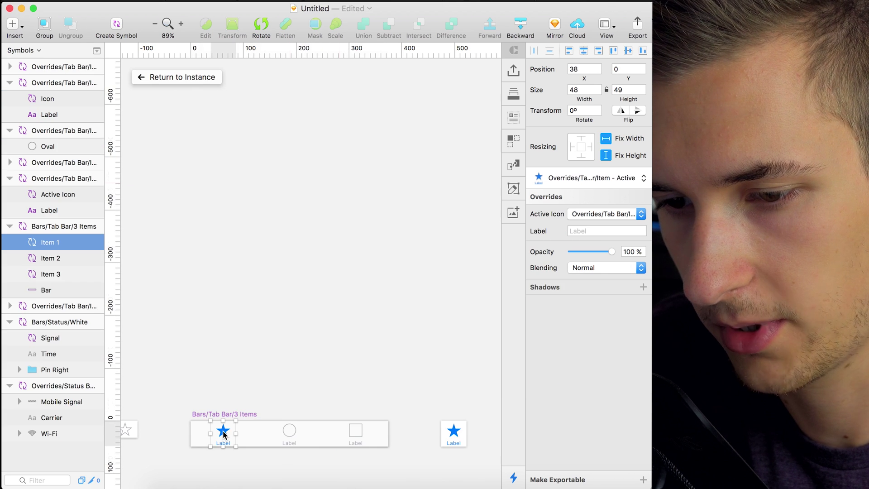
left_click(211, 293)
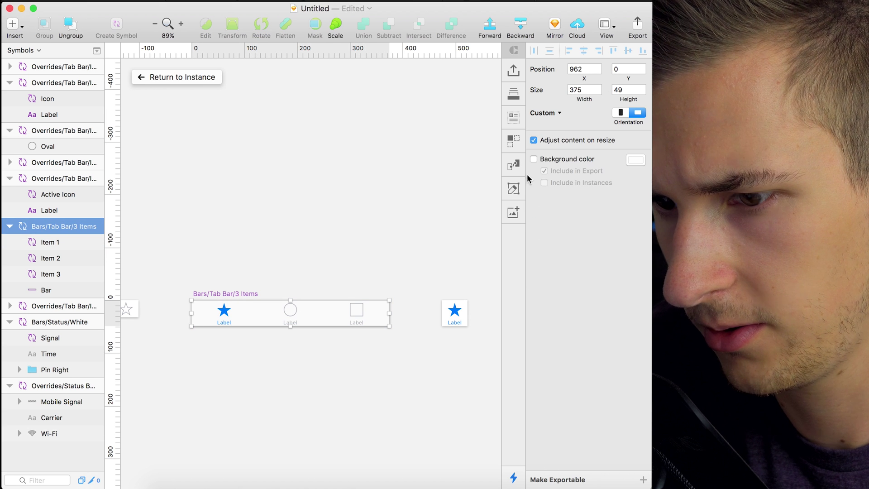
left_click(222, 313)
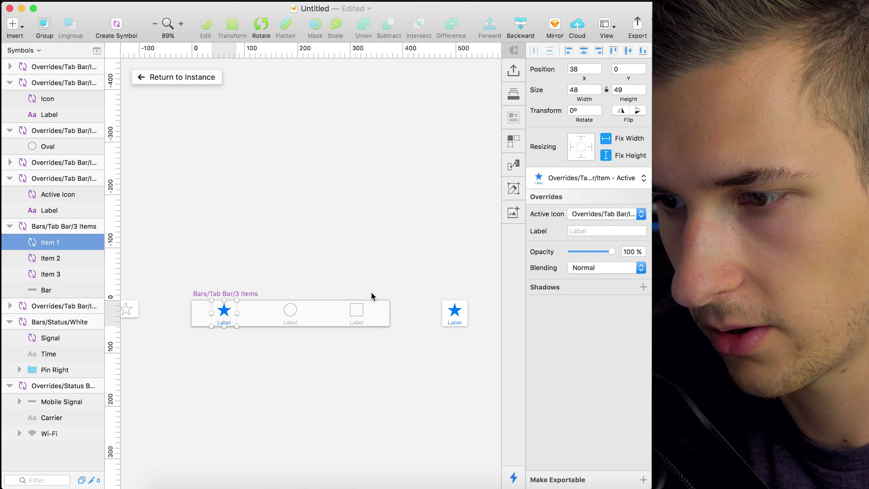
double_click(224, 311)
scroll(228, 320, "up", 5)
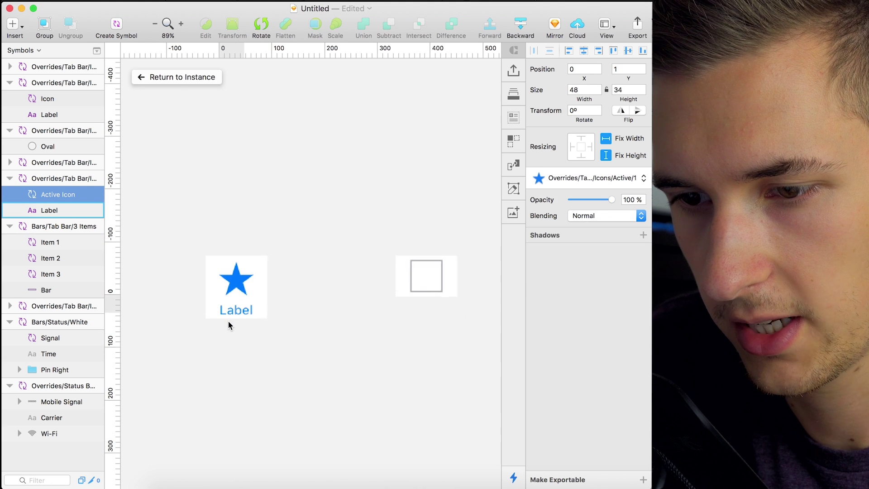
scroll(228, 319, "up", 3)
scroll(254, 312, "left", 2)
double_click(276, 301)
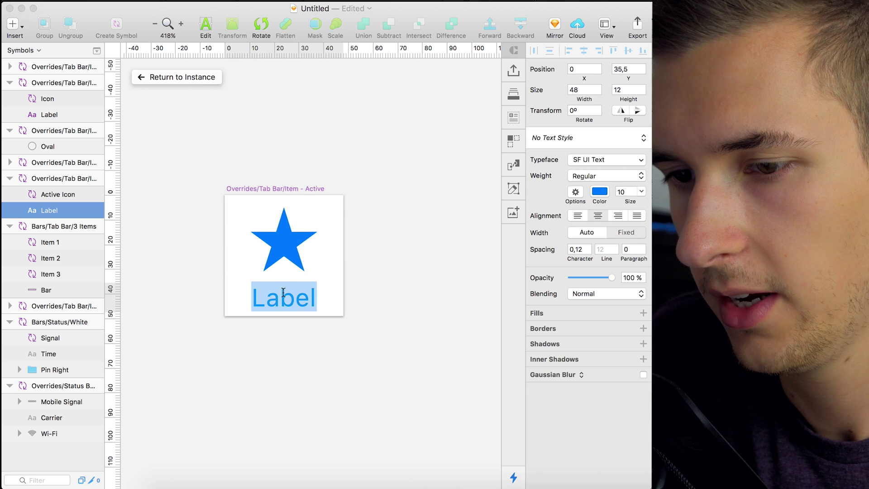
type("Posts")
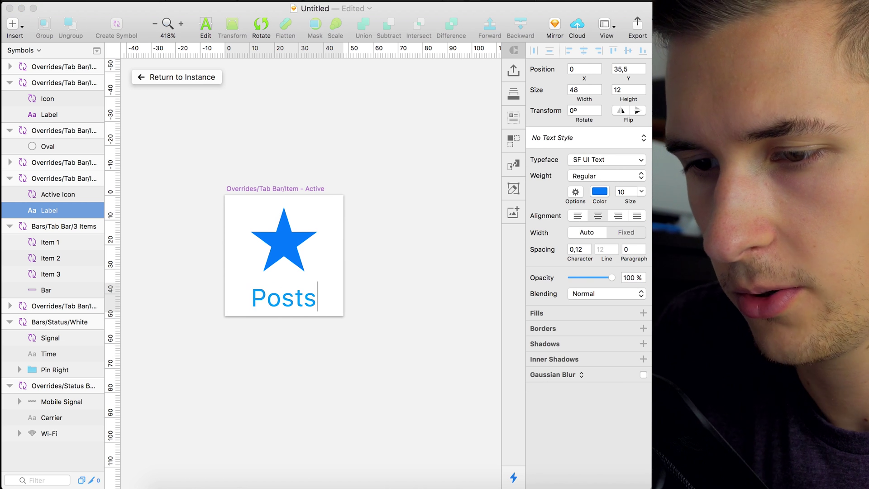
key("Escape")
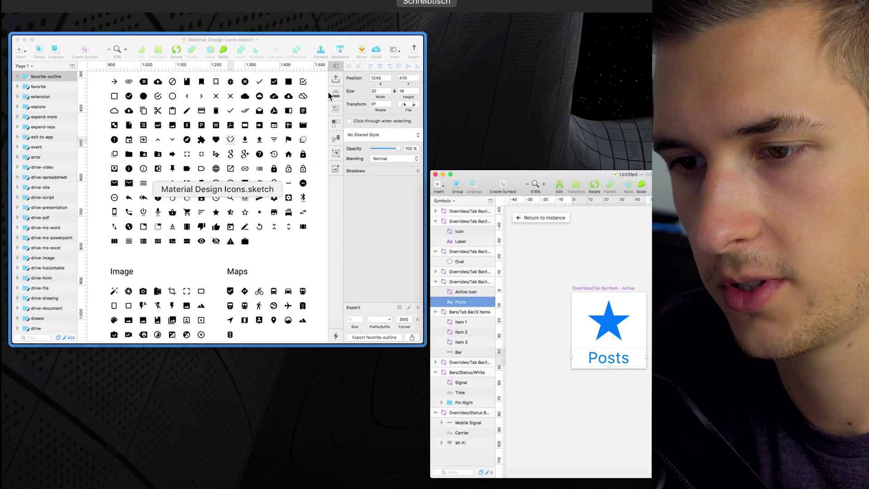
Pick the list-style drive-form icon in Material Design Icons.sketch for copying.
left_click(340, 120)
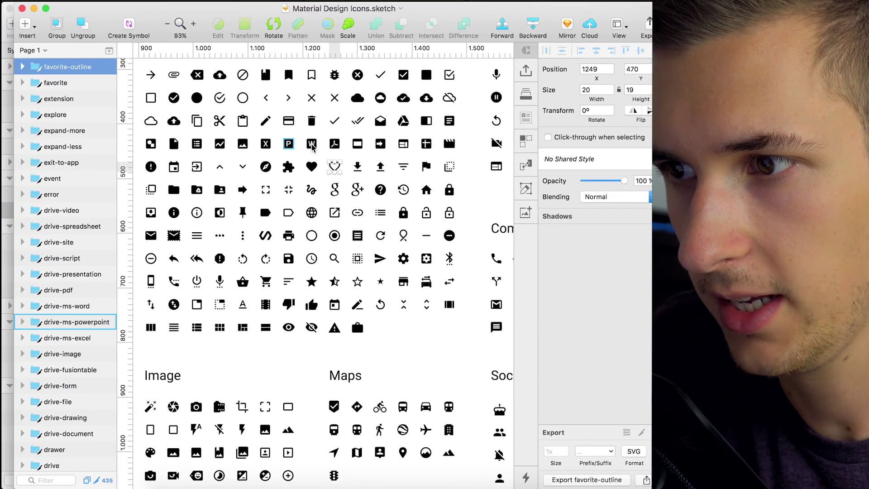
scroll(311, 145, "up", 4)
scroll(311, 145, "left", 4)
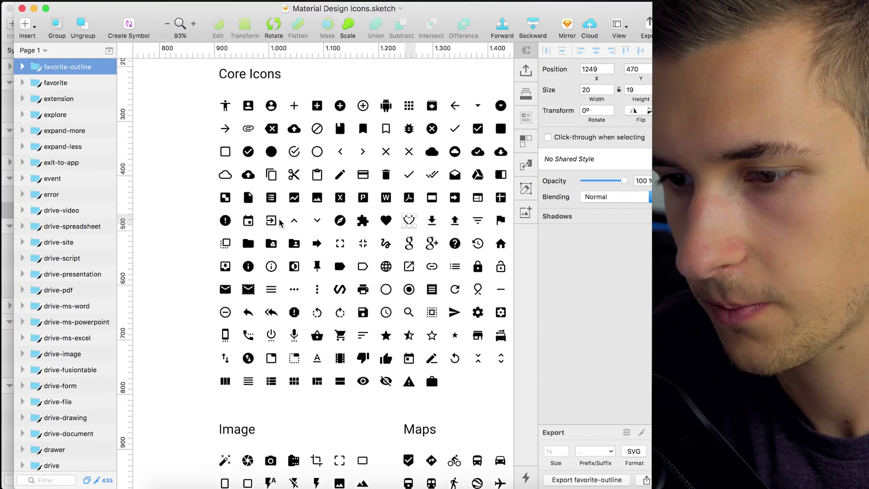
scroll(281, 223, "up", 2)
scroll(281, 222, "right", 3)
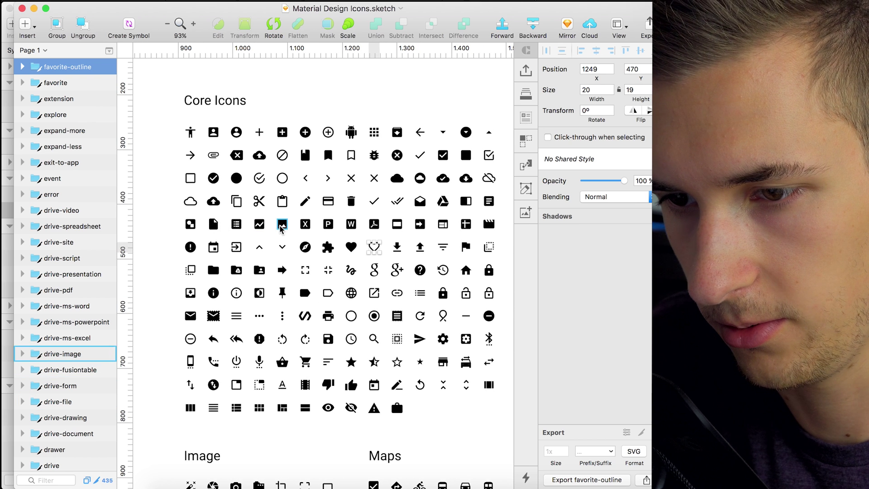
left_click(236, 224)
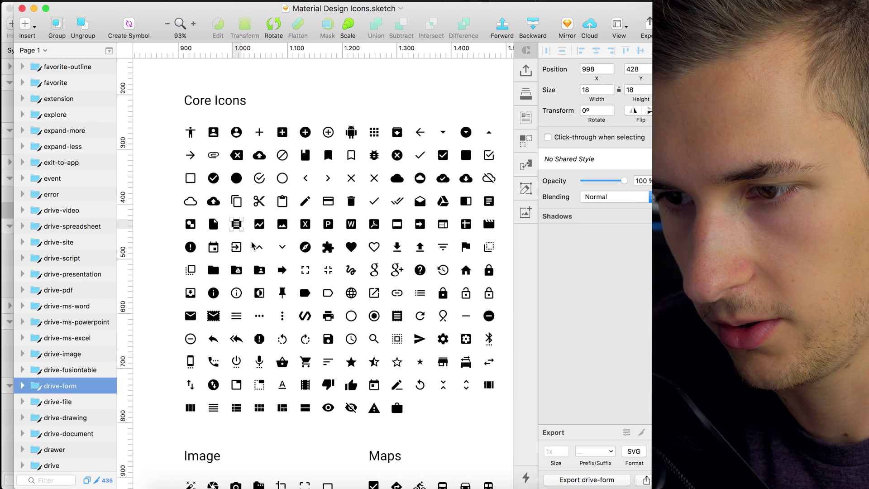
scroll(284, 292, "down", 2)
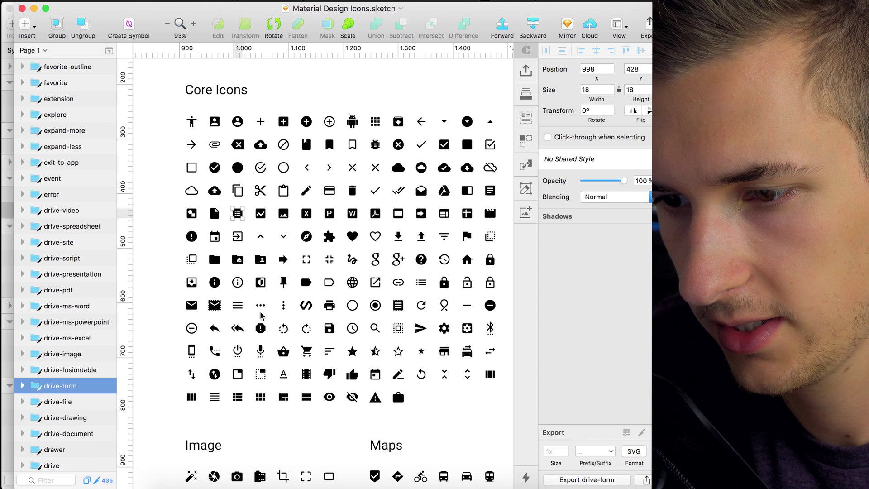
scroll(260, 316, "down", 2)
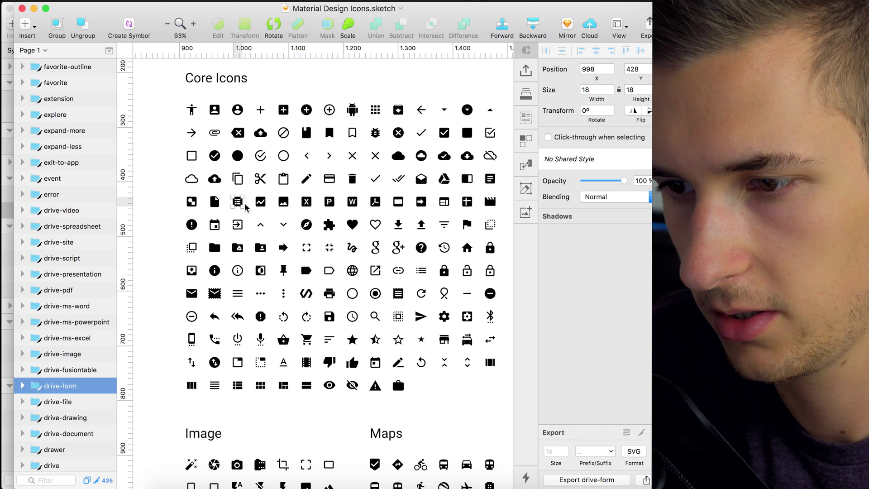
scroll(209, 318, "down", 6)
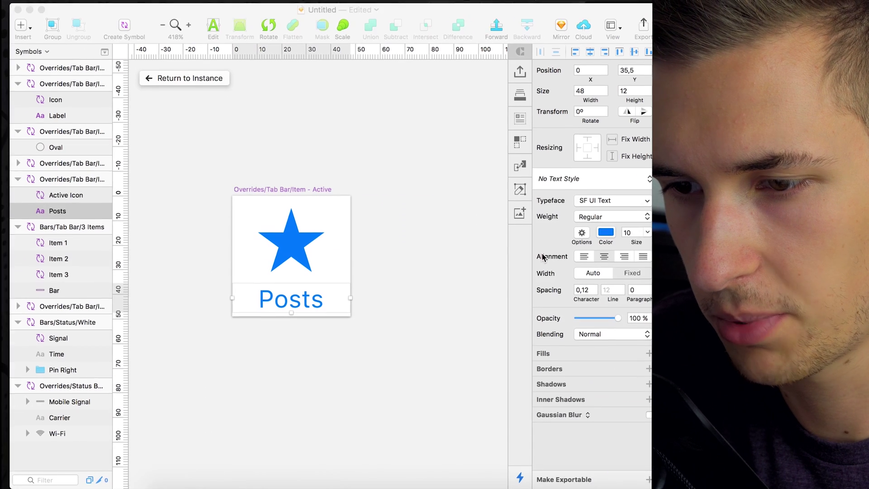
Paste the black list icon over the star, enlarge it to fit, and delete the old star layer.
left_click(297, 239)
key("super+v")
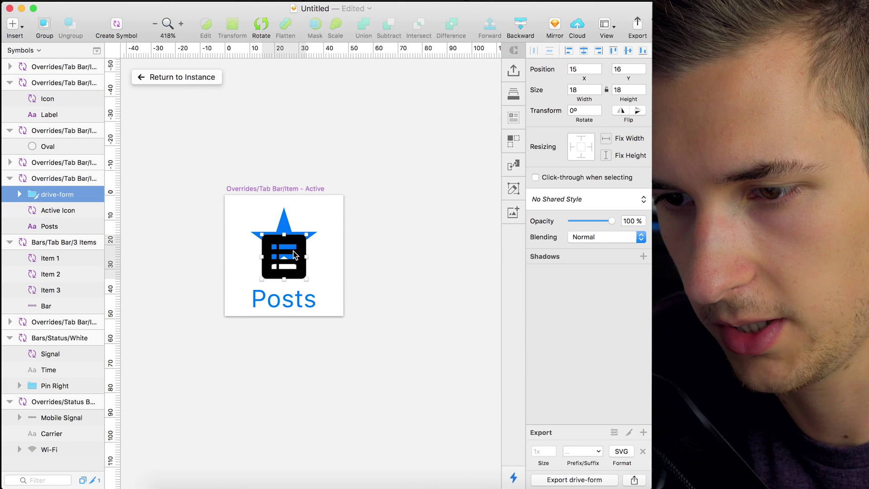
left_click_drag(294, 255, 295, 234)
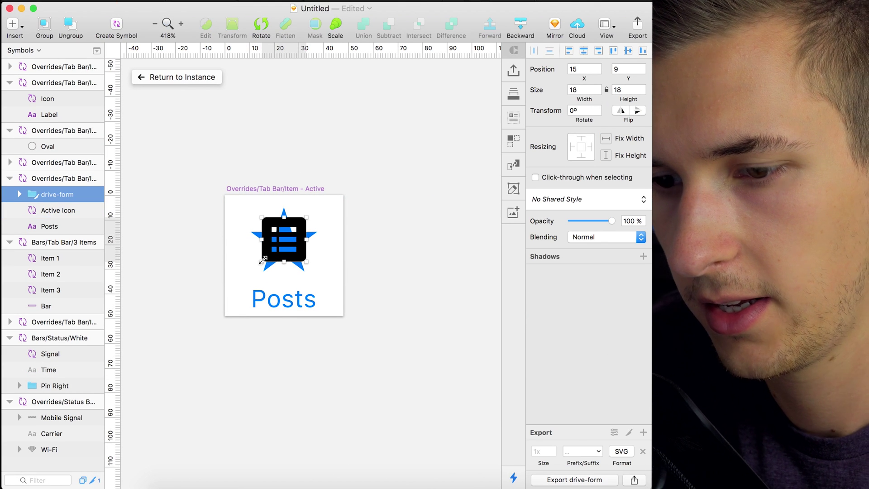
left_click_drag(262, 262, 277, 251)
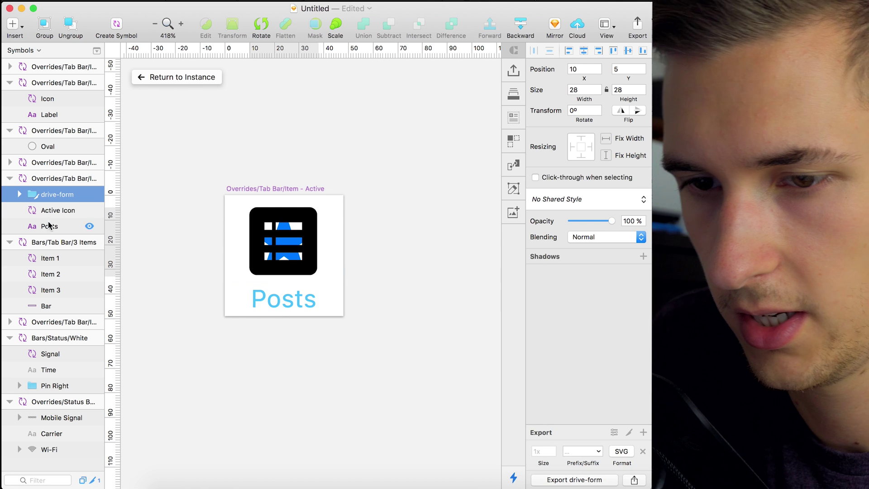
left_click(50, 210)
key("BackSpace")
Check the Posts label's text colour, then go back to the tab bar instance.
scroll(248, 222, "down", 1)
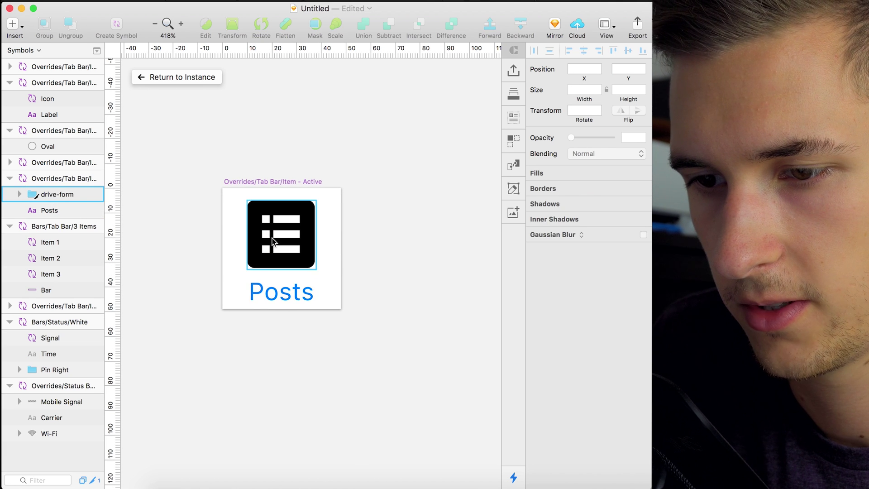
left_click(281, 294)
left_click(598, 232)
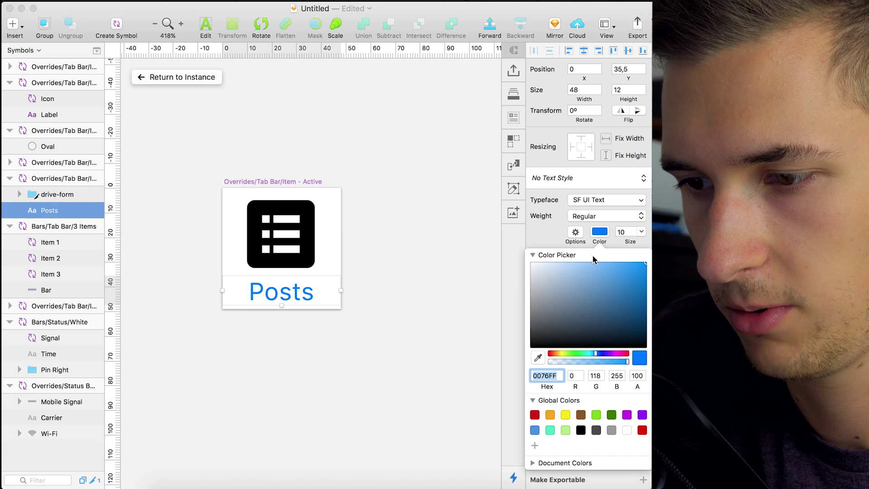
left_click(149, 79)
Lower the tab bar's opacity on the profile screen, keeping Normal blending.
left_click(154, 78)
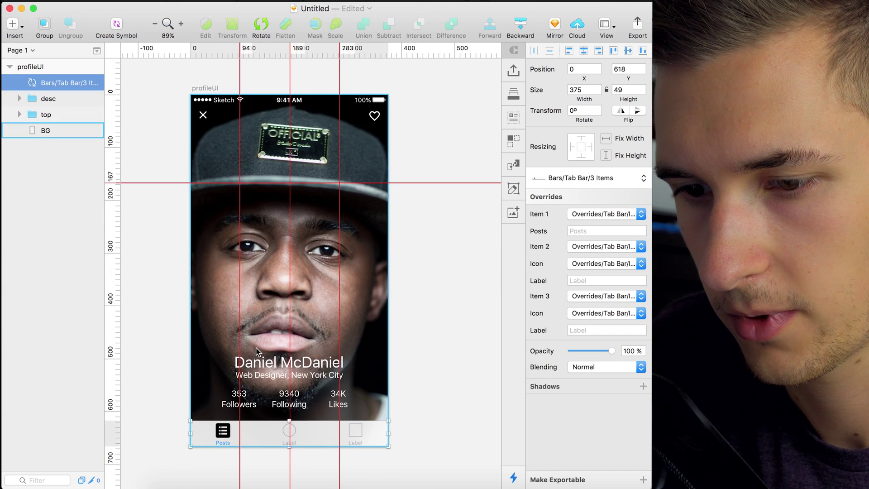
left_click(149, 390)
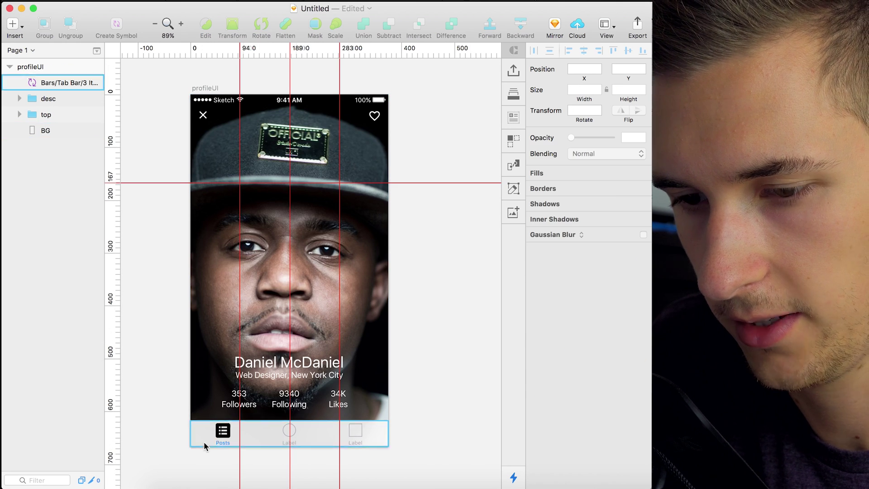
left_click(219, 444)
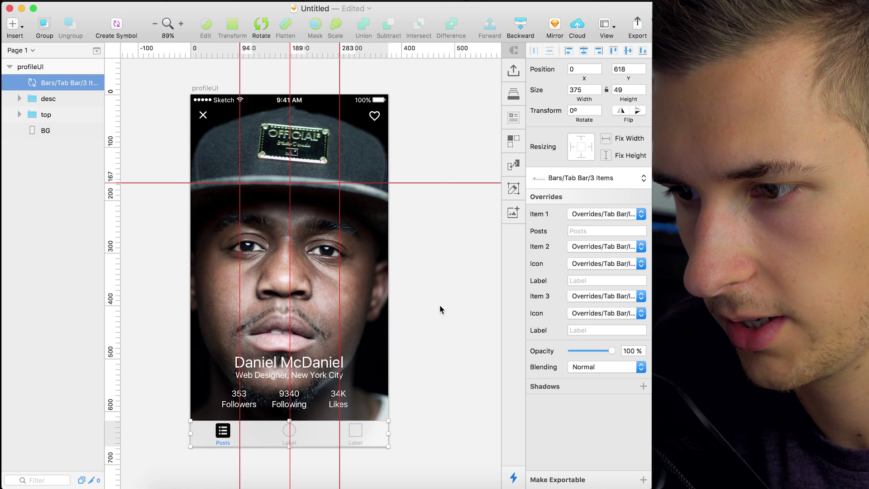
left_click(602, 366)
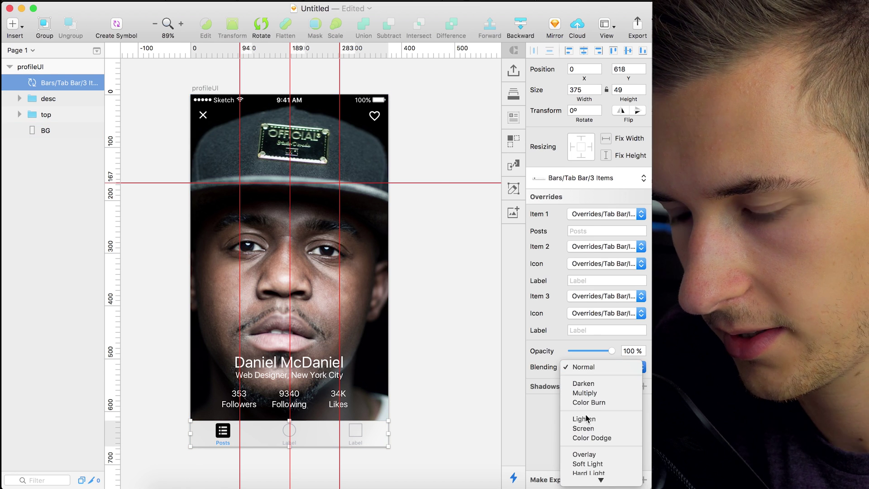
left_click(562, 358)
left_click_drag(576, 352, 631, 344)
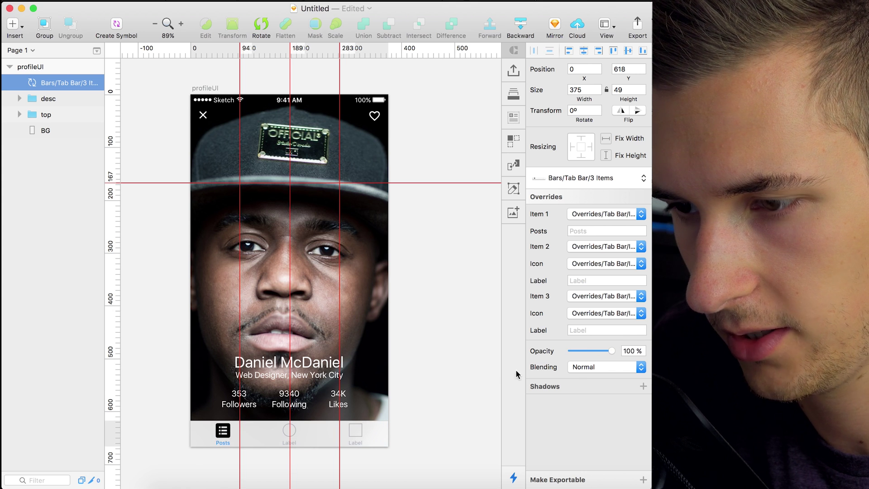
Inside the tab bar symbol, give the bar background a 30px background blur.
left_click(288, 435)
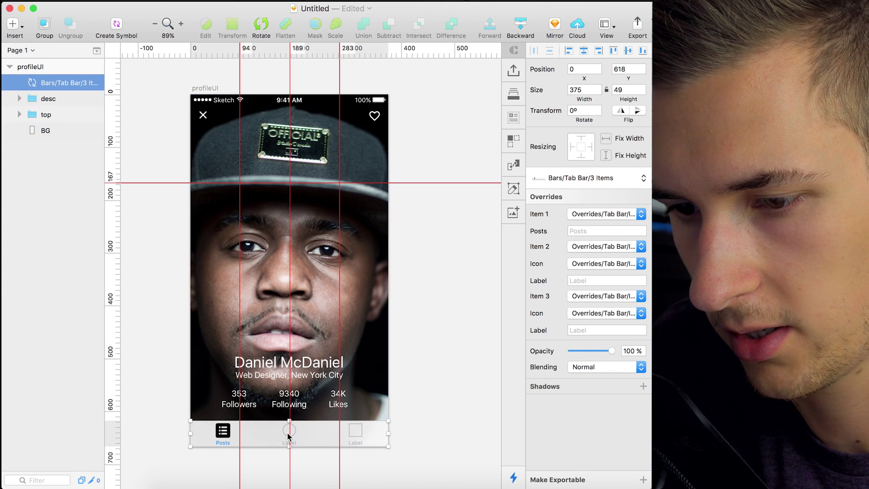
double_click(274, 437)
left_click(266, 438)
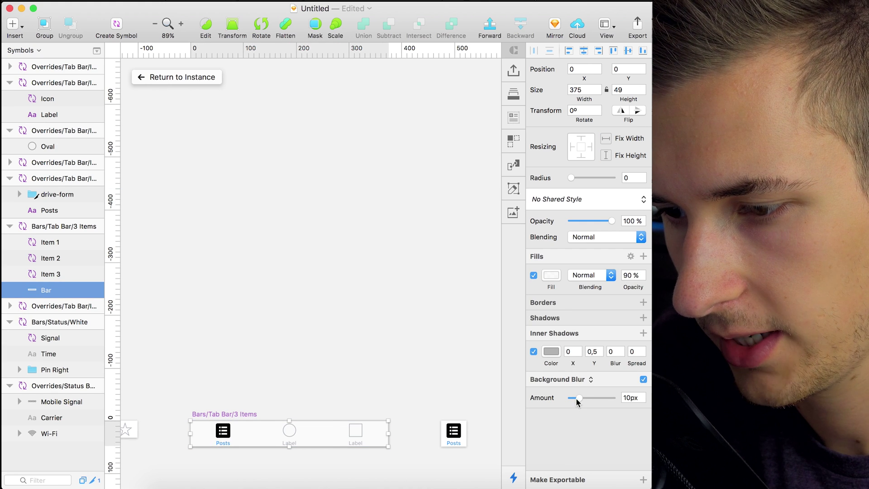
left_click_drag(580, 400, 589, 401)
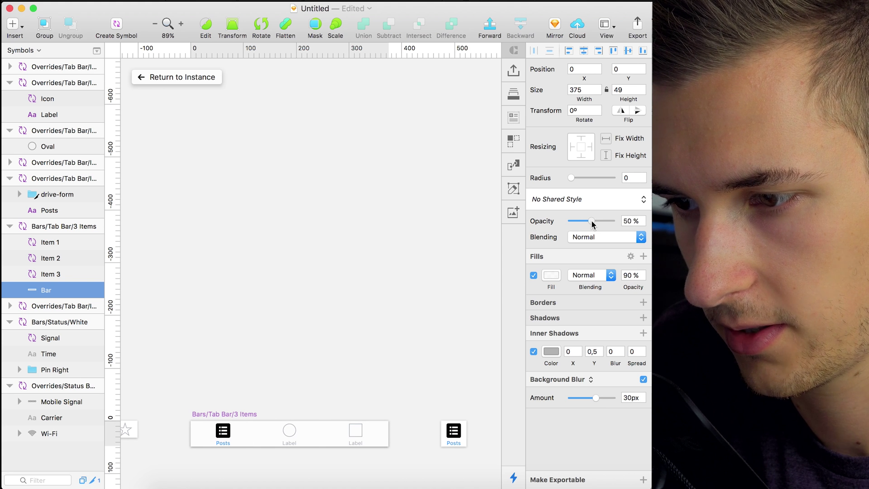
Set the Posts label colour to 000000 in the Posts tab item symbol.
left_click(139, 78)
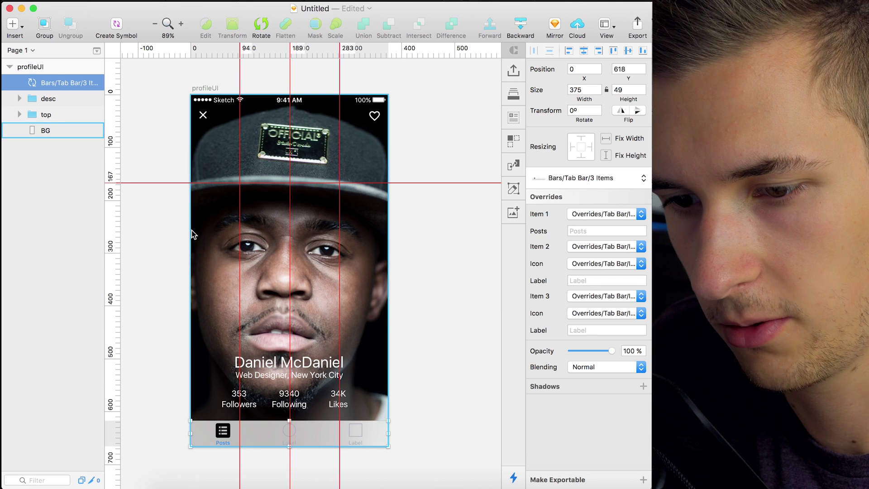
left_click(155, 278)
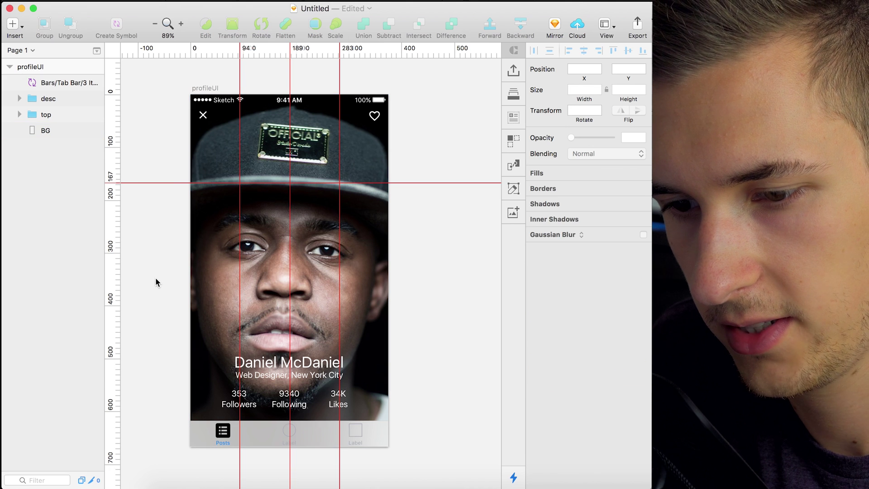
double_click(221, 442)
double_click(221, 442)
left_click(223, 442)
left_click(600, 231)
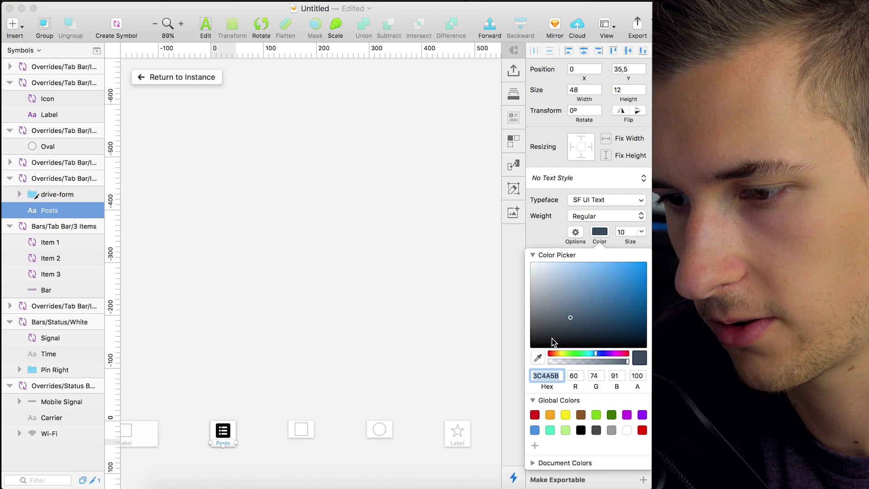
type("000000")
key("Escape")
Rename the second tab item's label to 'Photos'.
left_click(151, 78)
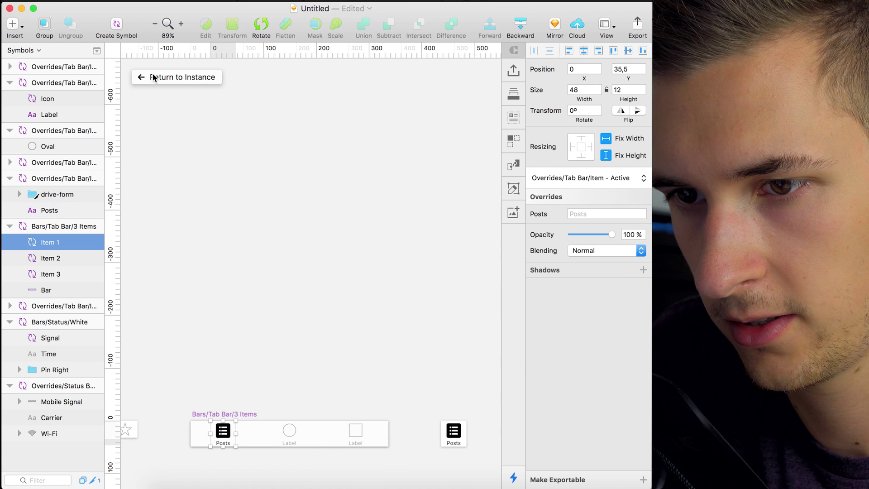
left_click(273, 446)
left_click(292, 438)
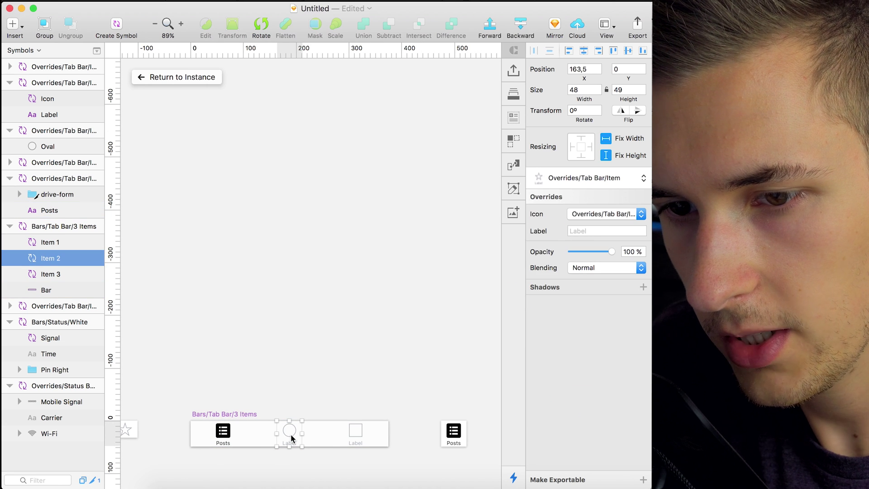
double_click(291, 433)
scroll(282, 413, "up", 5)
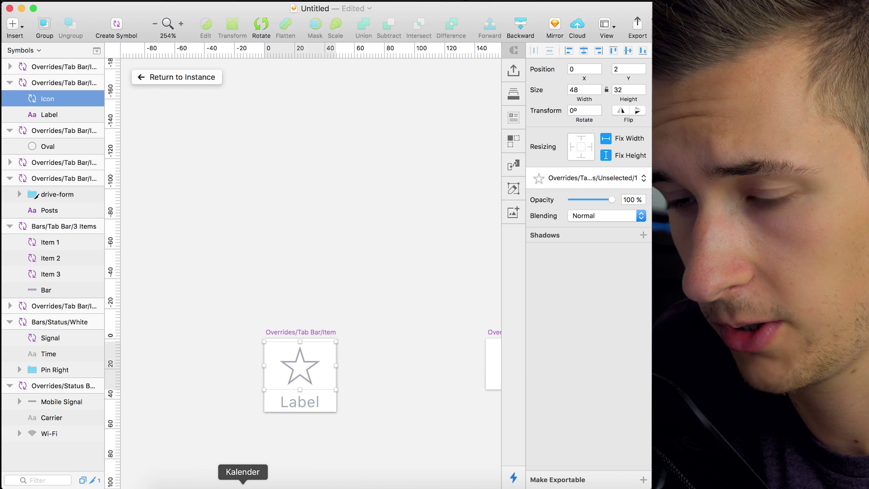
left_click(293, 399)
left_click(294, 399)
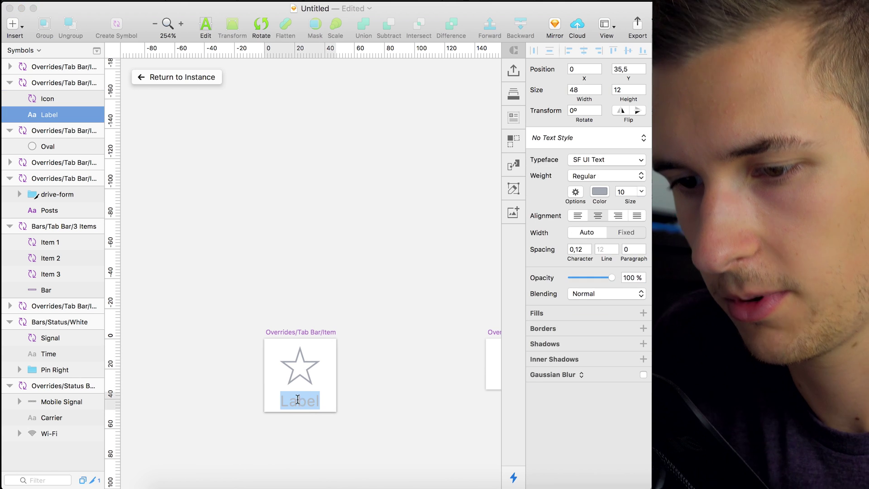
key("Return")
type("Photos")
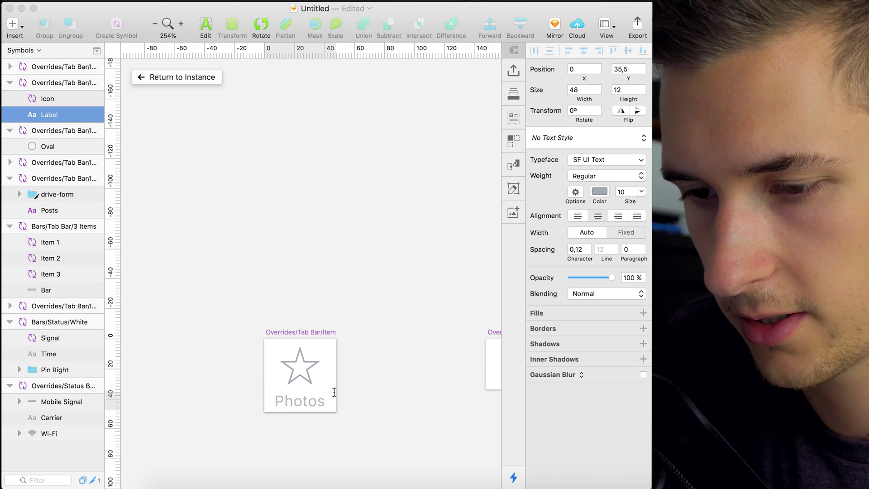
key("Escape")
Keep the Photos label at Regular weight and make its colour black.
left_click(606, 216)
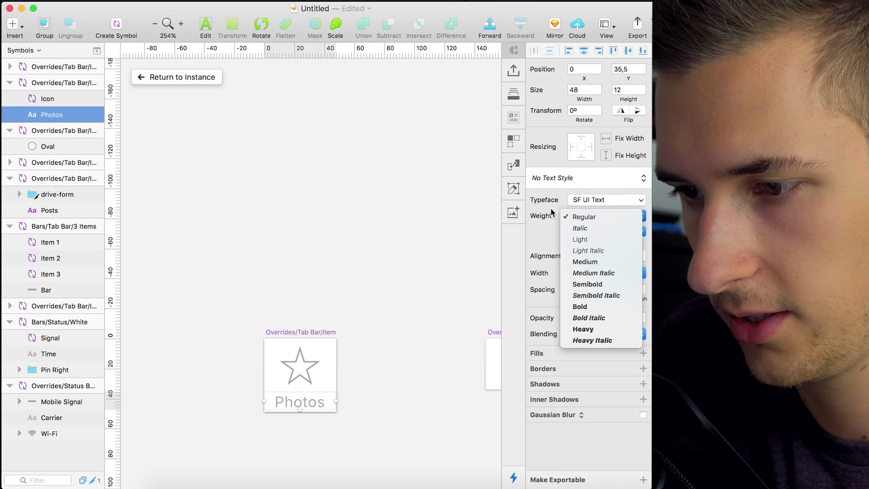
left_click(603, 217)
left_click(599, 231)
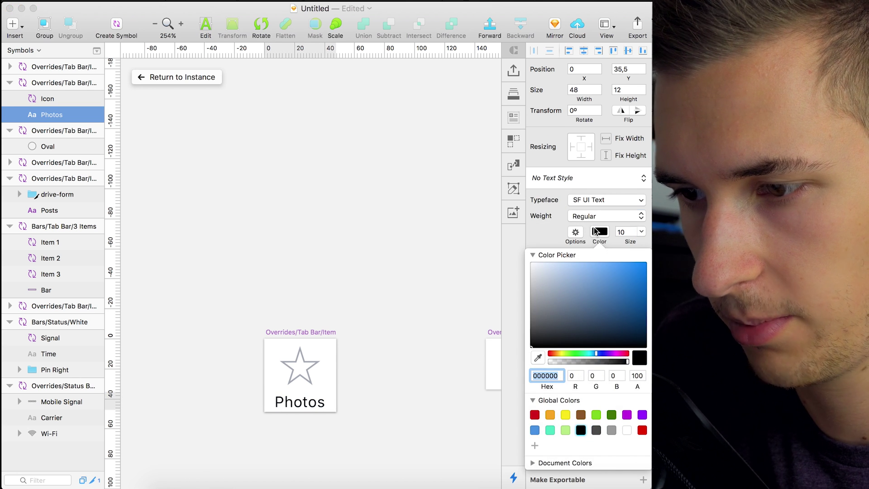
left_click(595, 231)
Select the drive-image icon in the Material Design Icons file, then return to the Untitled document.
key("ctrl+Up")
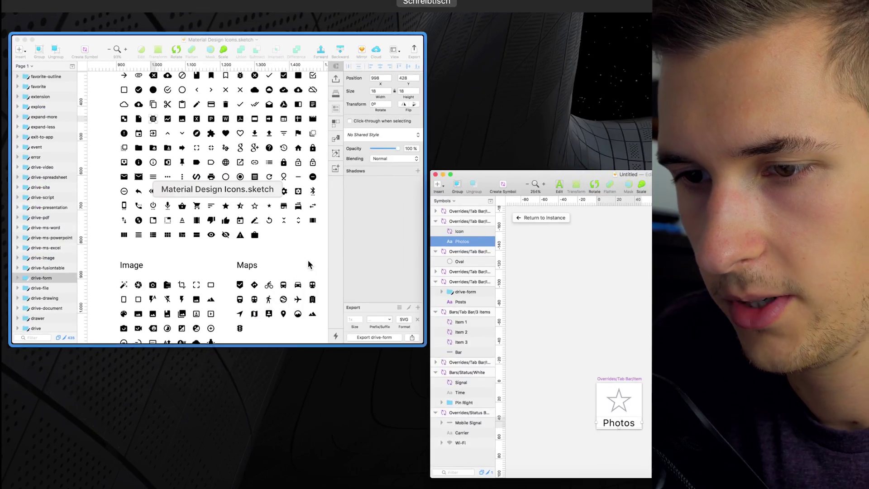
left_click(308, 265)
scroll(380, 209, "right", 2)
scroll(380, 209, "right", 2)
scroll(389, 204, "up", 3)
scroll(427, 198, "left", 2)
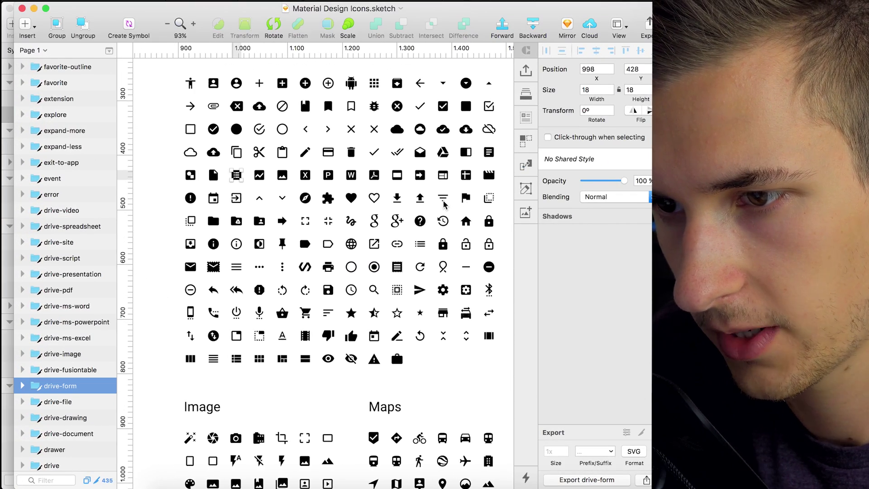
left_click(284, 176)
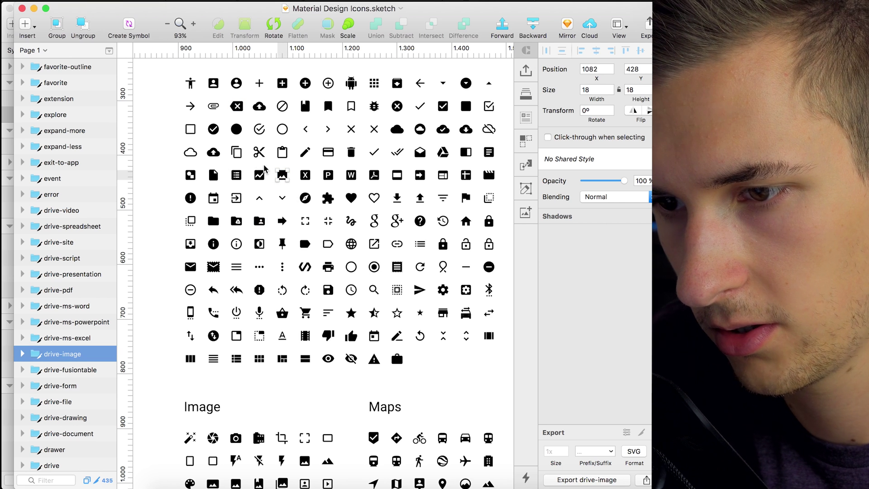
key("ctrl+Up")
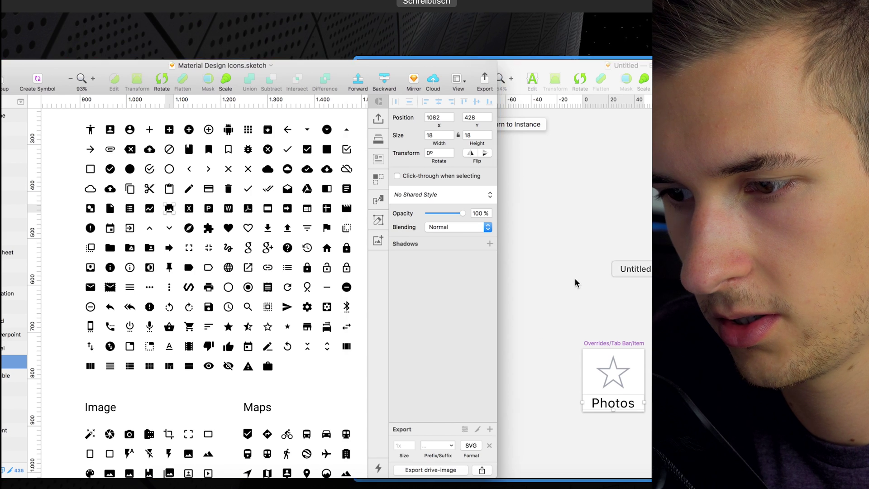
left_click(575, 281)
Paste the drive-image icon over the star, resize it to 27×26, and delete the Star layer.
left_click(297, 364)
key("super+v")
scroll(300, 361, "up", 5)
scroll(300, 344, "down", 1)
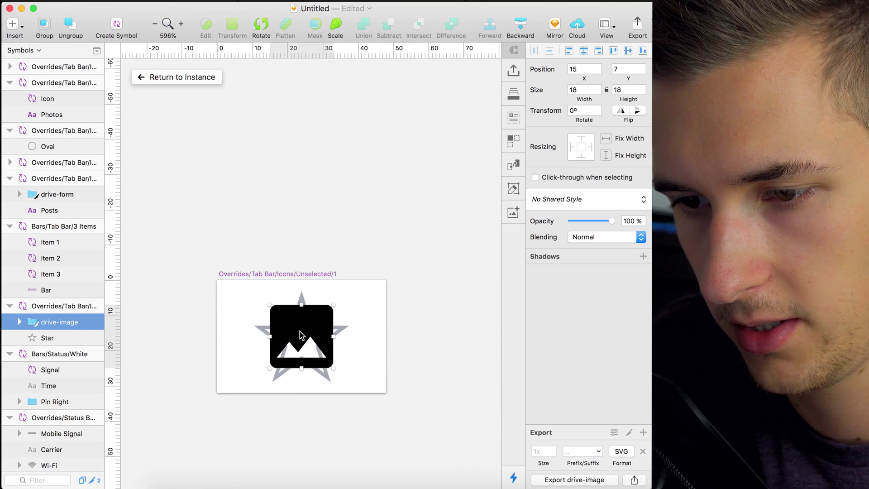
left_click_drag(301, 328, 287, 311)
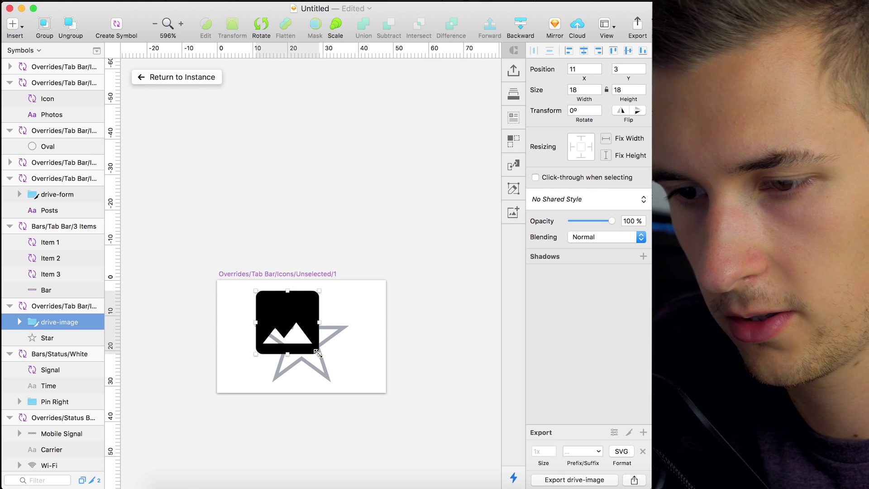
left_click_drag(316, 354, 369, 387)
left_click(86, 338)
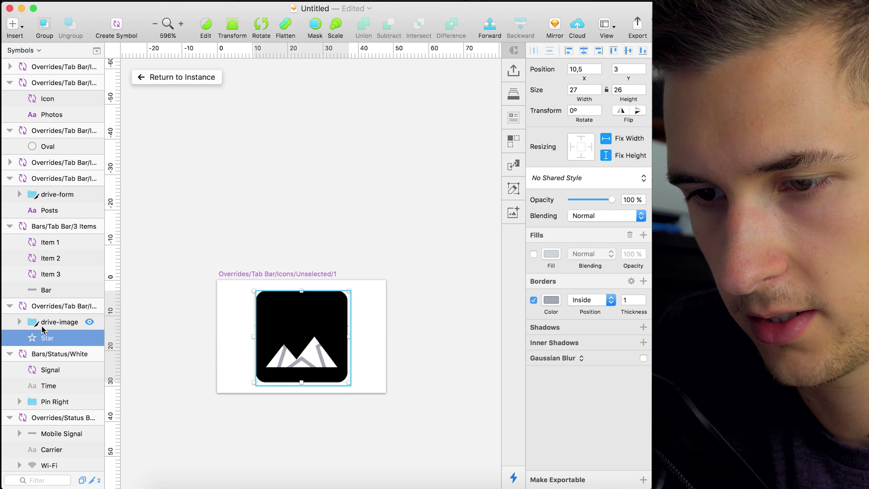
key("Delete")
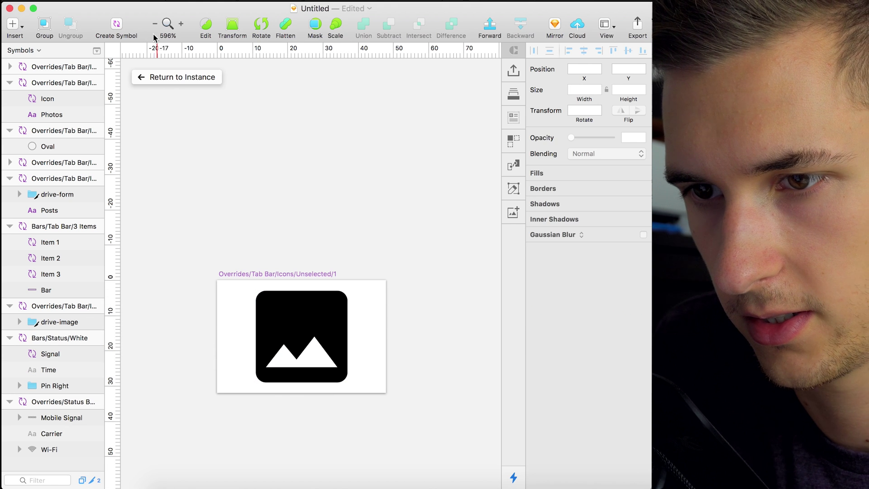
left_click(157, 80)
left_click(240, 290)
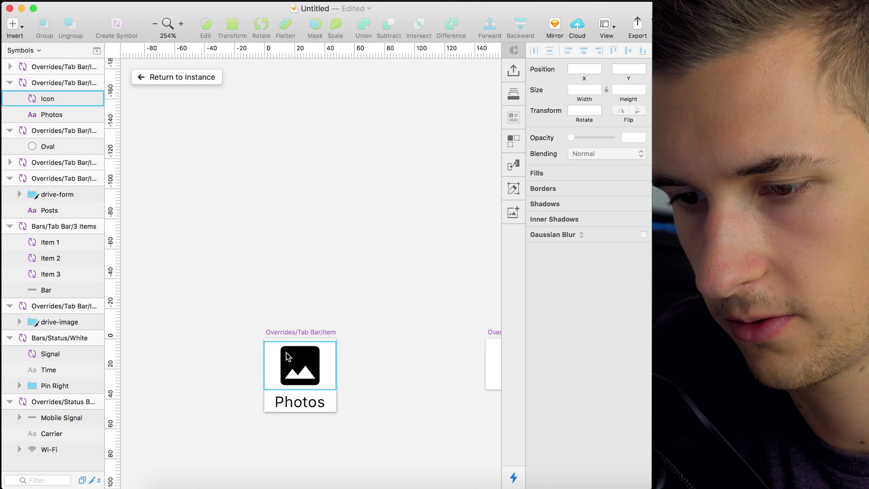
Compare the image icon in the Photos tab with the Posts tab's icon.
left_click(291, 367)
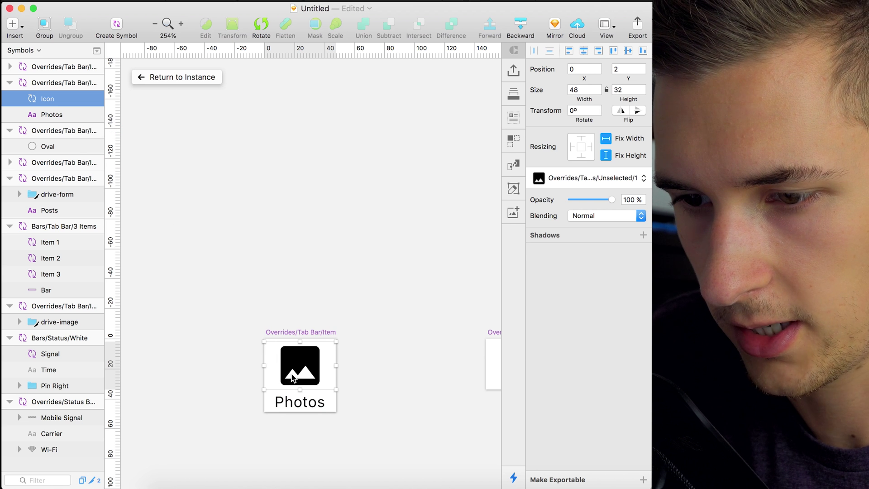
scroll(261, 358, "left", 15)
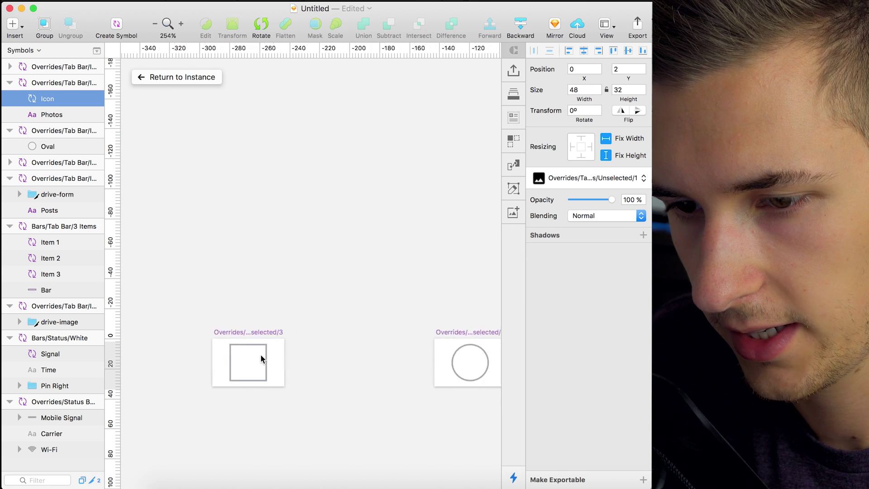
left_click(240, 368)
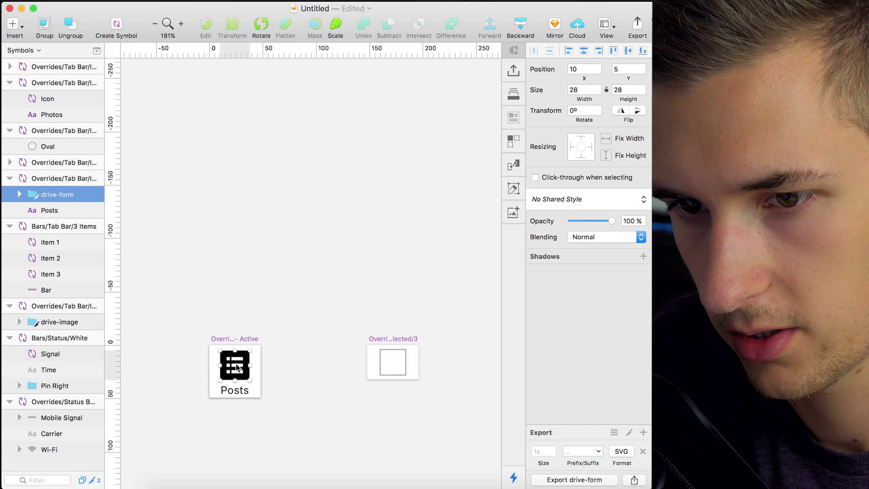
scroll(246, 369, "right", 10)
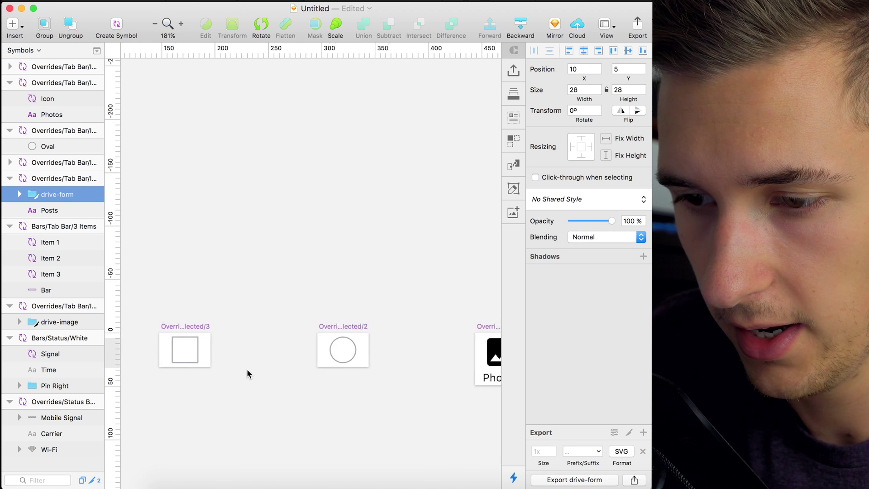
scroll(246, 369, "left", 10)
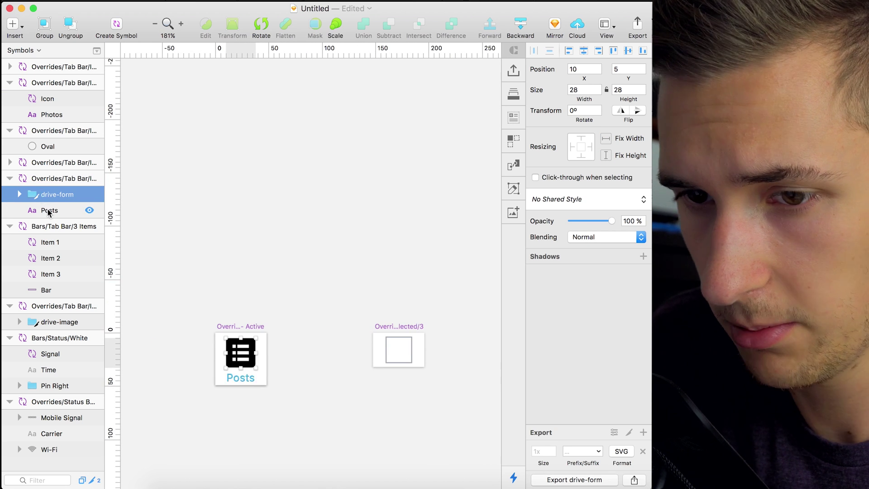
scroll(351, 352, "right", 10)
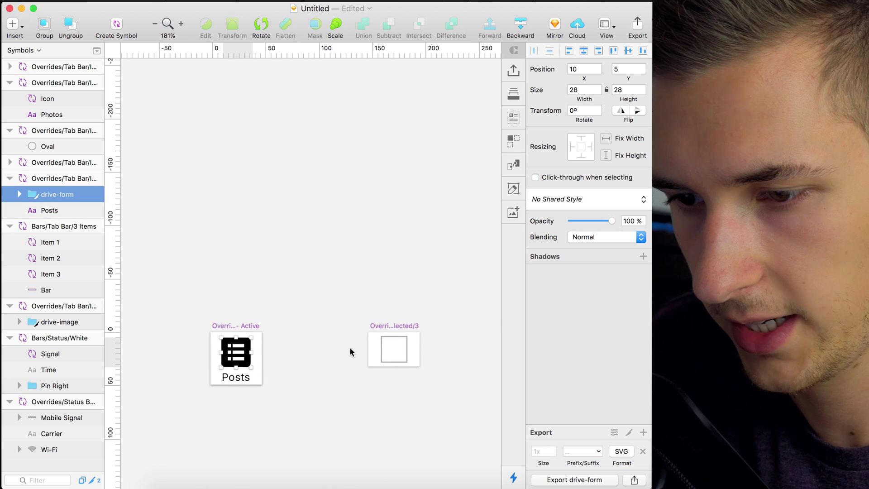
scroll(350, 352, "left", 5)
Detach the Icon layer in the tab item master into a plain drive-image group.
double_click(350, 352)
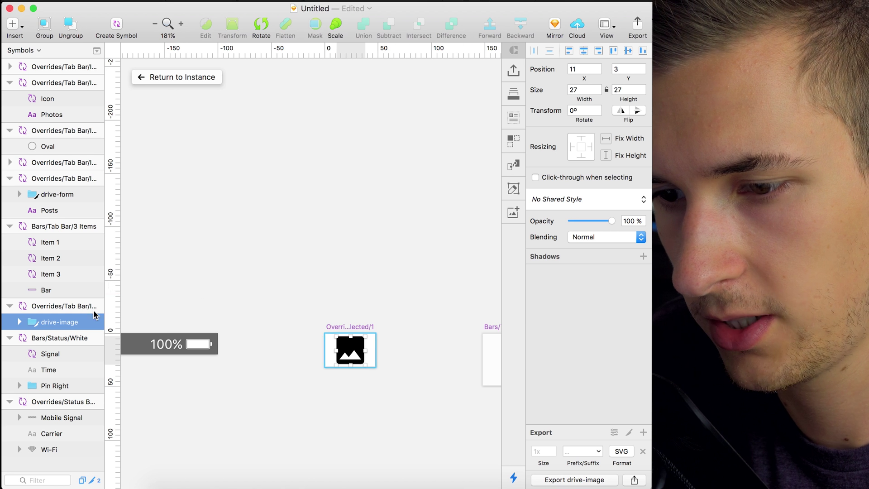
left_click(175, 80)
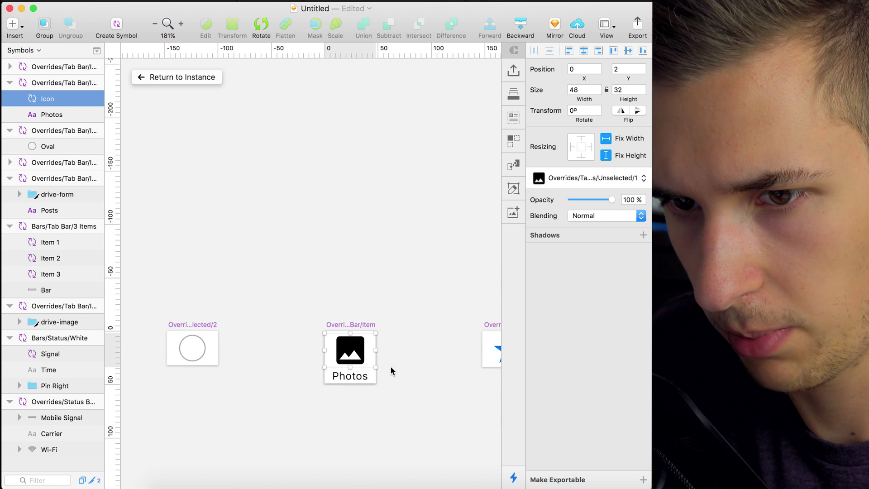
left_click(53, 128)
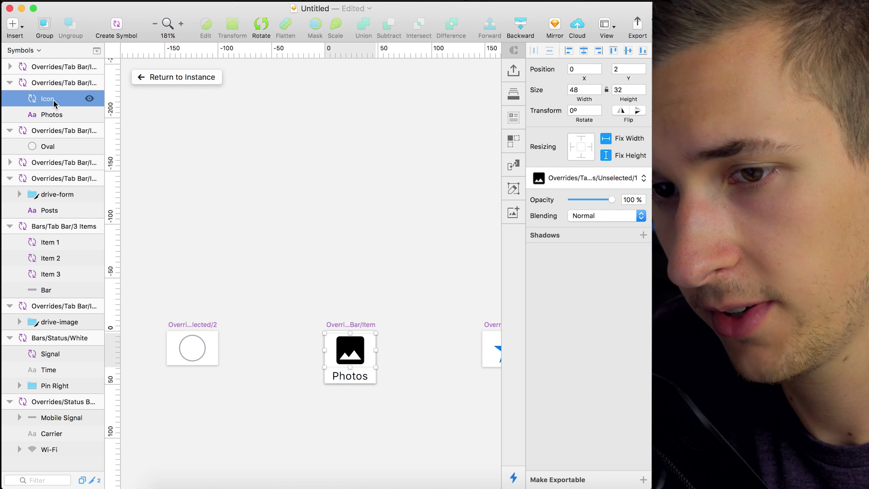
left_click(57, 115)
left_click(56, 99)
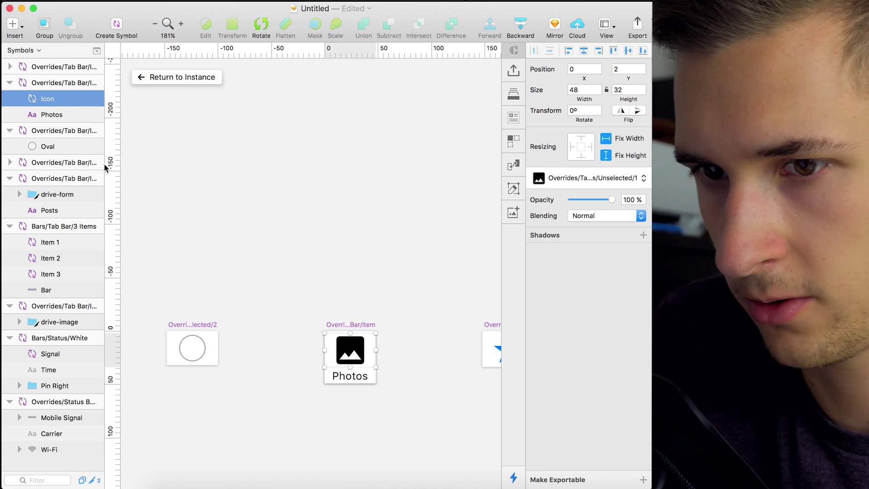
key("alt+super+b")
left_click(56, 100)
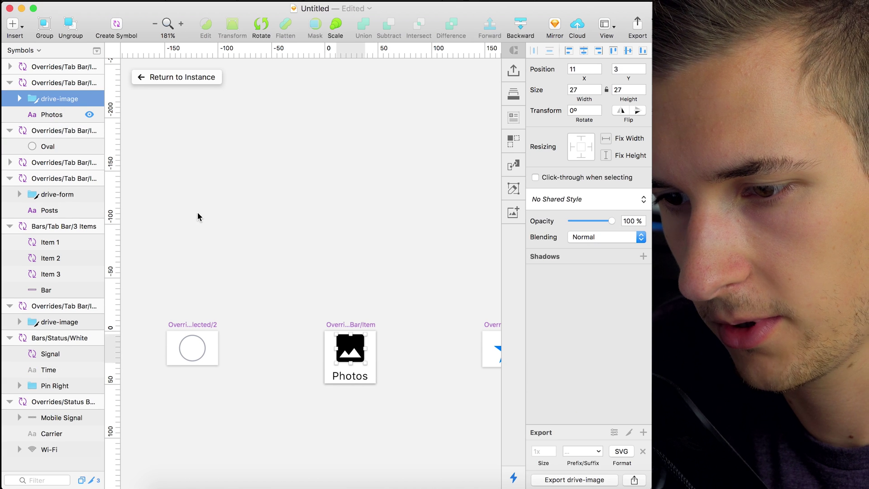
left_click(302, 312)
Inspect the new icon group inside the Photos item on the canvas.
scroll(272, 285, "right", 5)
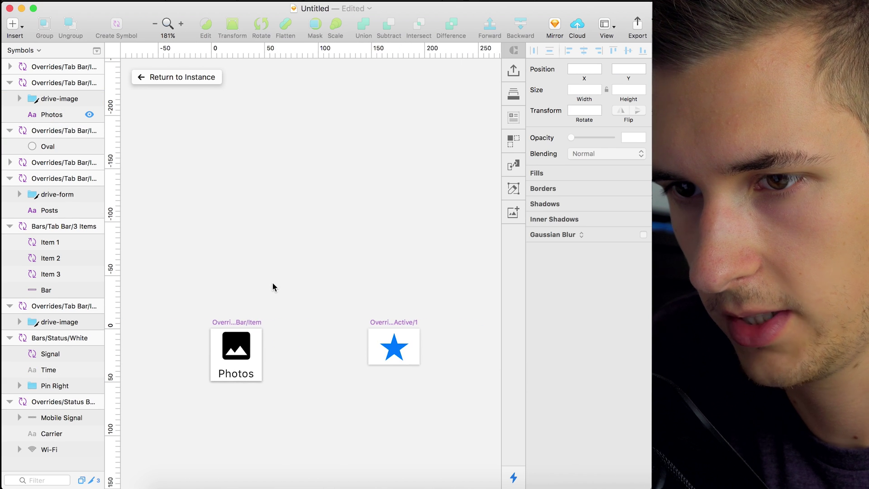
scroll(335, 360, "down", 5)
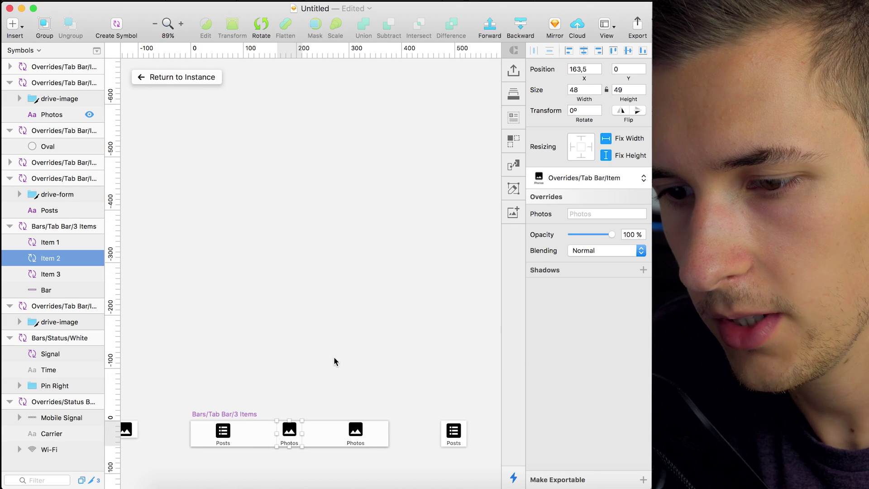
double_click(355, 431)
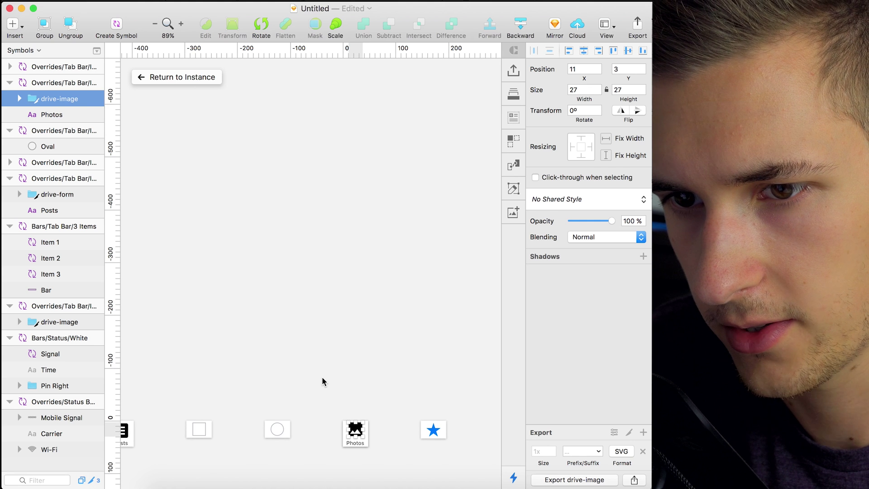
right_click(322, 377)
left_click(305, 358)
scroll(304, 358, "left", 4)
scroll(305, 361, "left", 3)
scroll(304, 361, "right", 5)
Try swapping the third tab item for another symbol, then undo the swap.
left_click(155, 82)
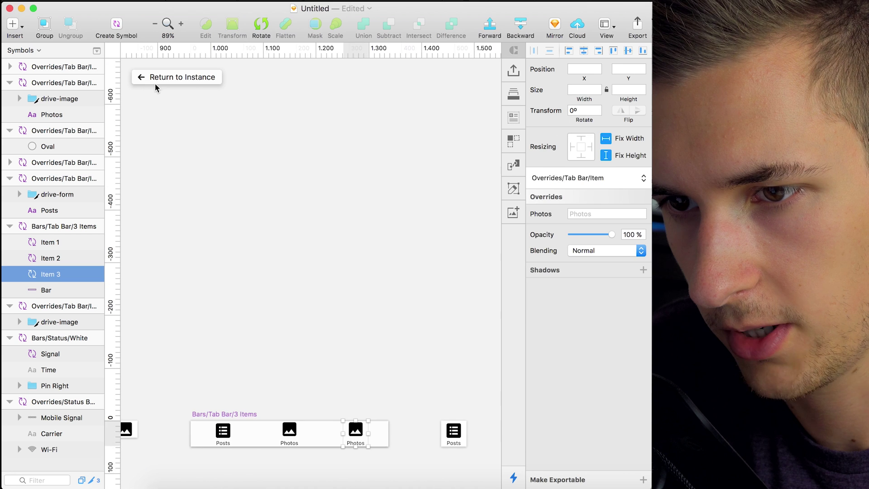
scroll(262, 264, "down", 3)
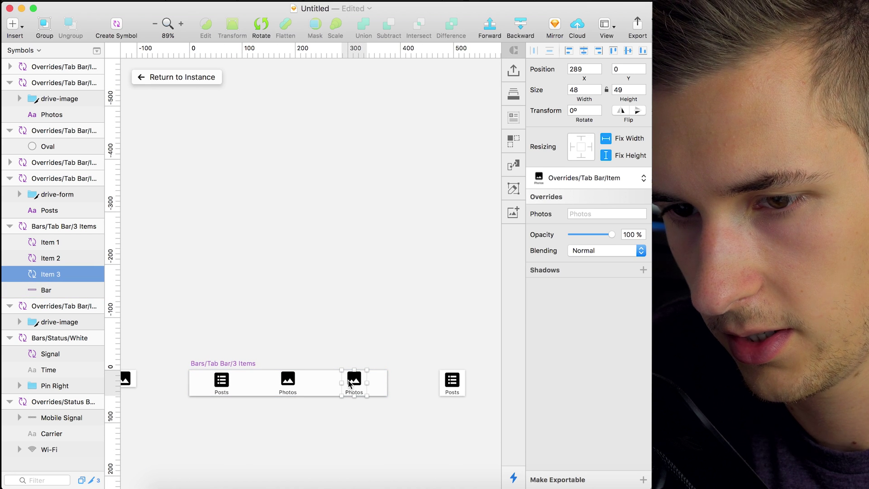
left_click(582, 181)
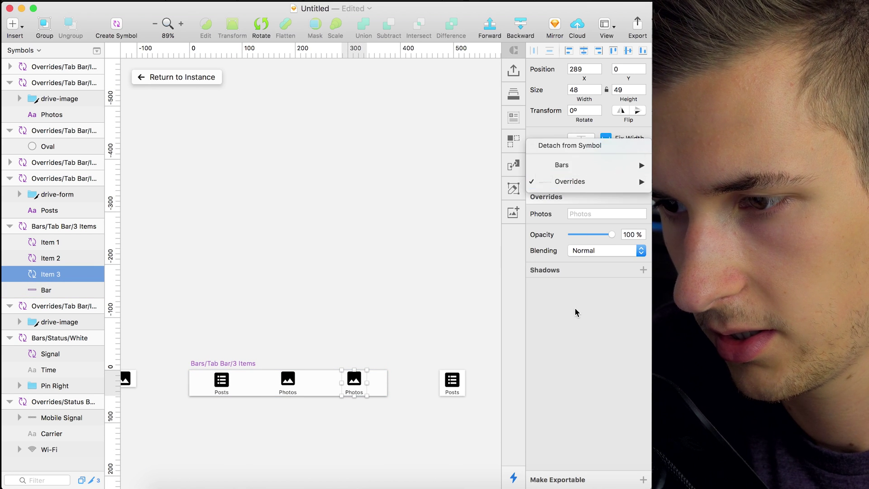
left_click(576, 297)
left_click(565, 182)
left_click(568, 189)
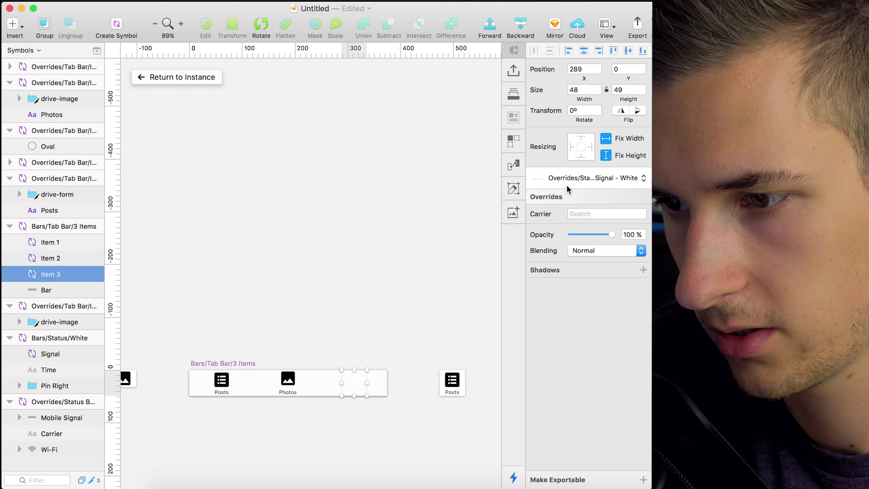
key("super+z")
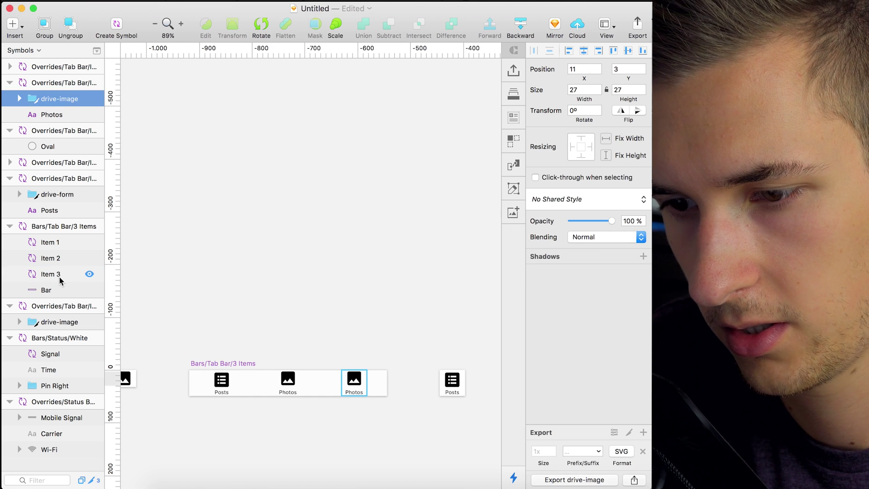
left_click(58, 274)
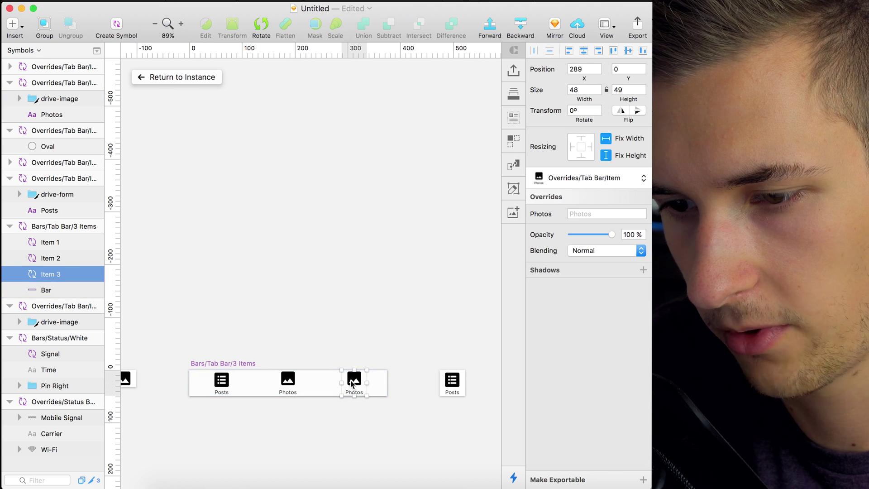
Open the tab item symbol master from the third Photos tab and select it.
left_click(286, 380)
left_click(355, 380)
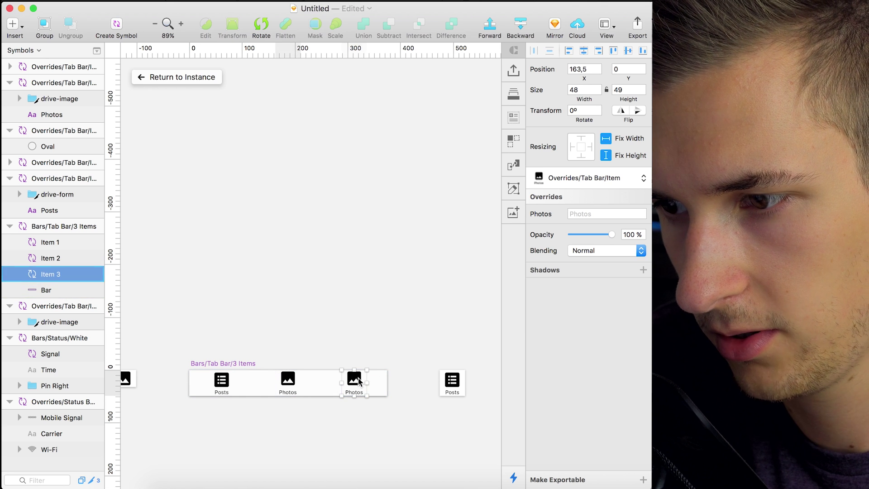
double_click(358, 381)
scroll(316, 361, "left", 3)
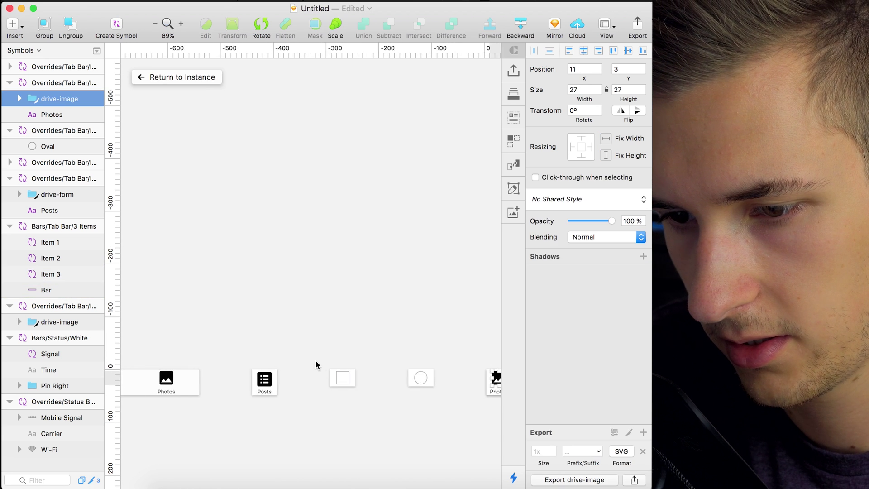
scroll(316, 360, "right", 5)
scroll(316, 361, "left", 5)
scroll(316, 360, "down", 4)
scroll(316, 360, "right", 2)
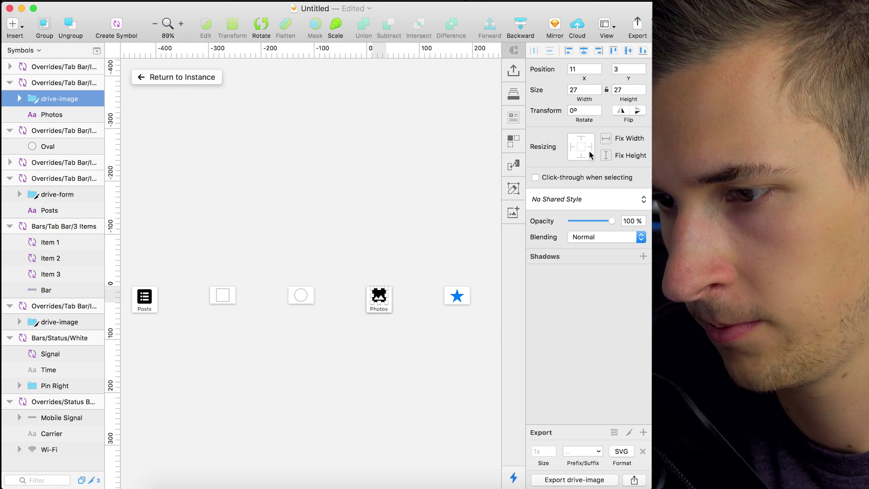
left_click(40, 85)
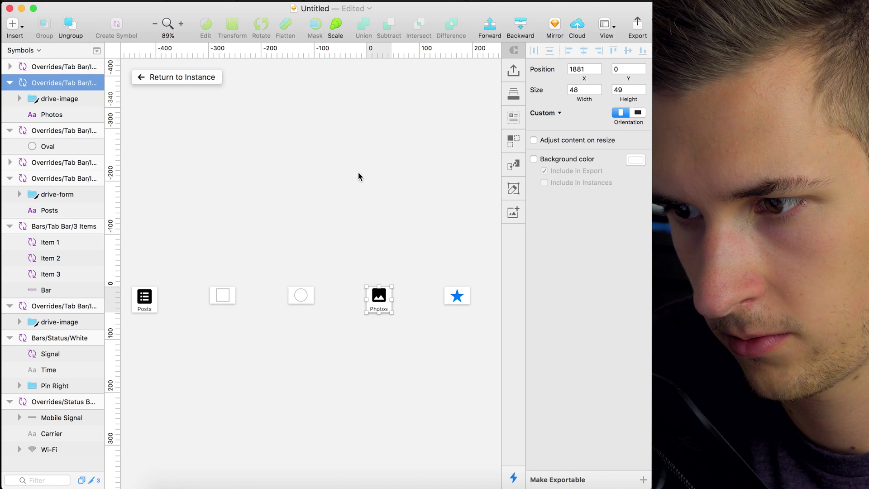
Review each of the three tab items and the Posts item's symbol options.
scroll(231, 265, "left", 10)
left_click(202, 301)
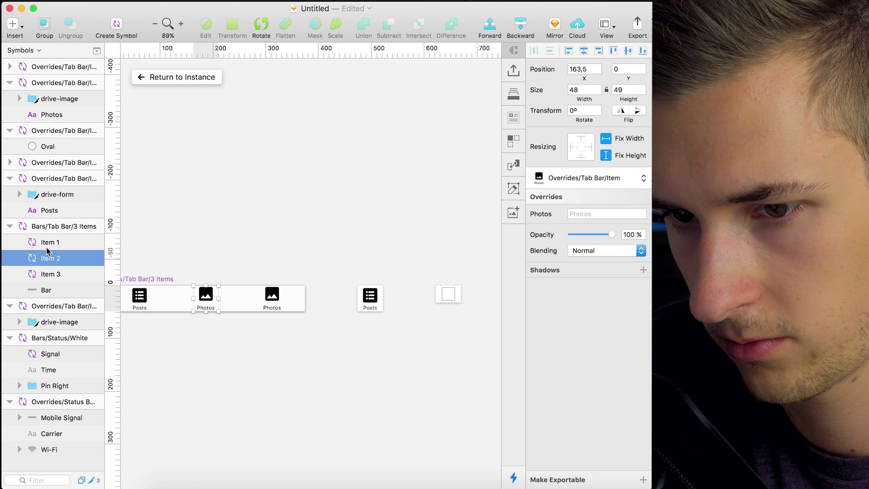
left_click(50, 274)
left_click(50, 258)
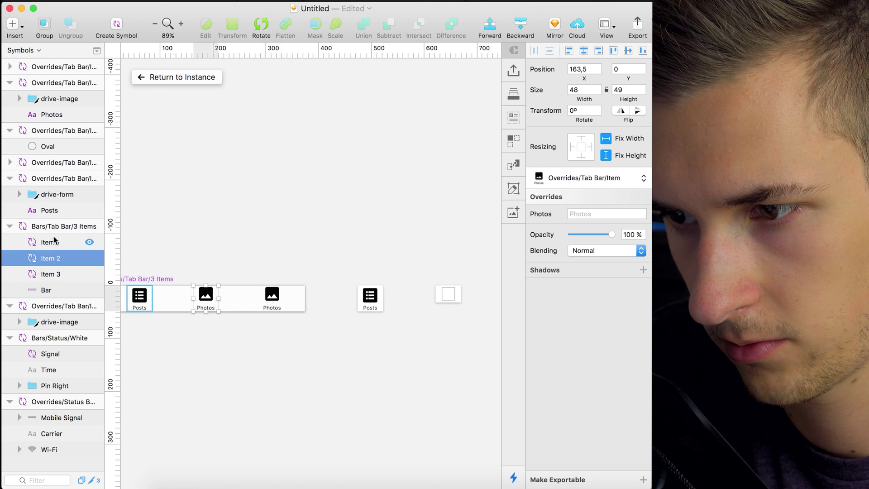
left_click(55, 238)
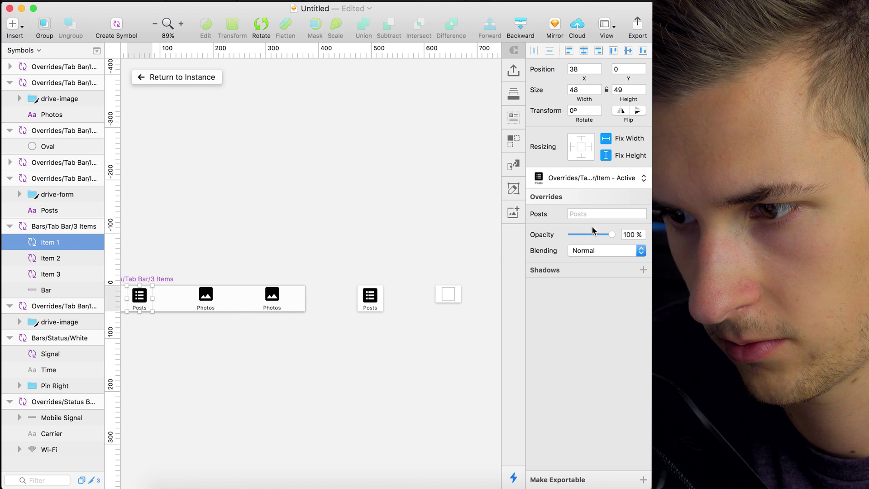
left_click(597, 179)
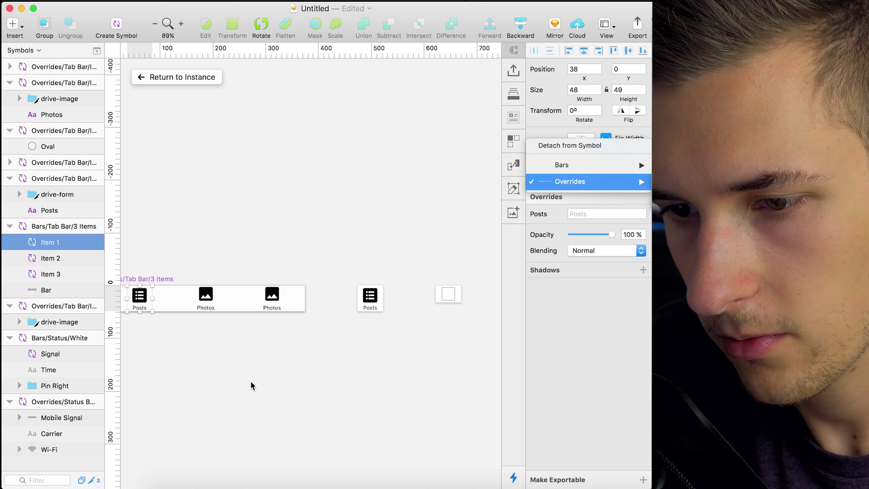
Detach the Posts tab item from its symbol.
left_click(244, 392)
scroll(281, 359, "left", 3)
left_click(281, 360)
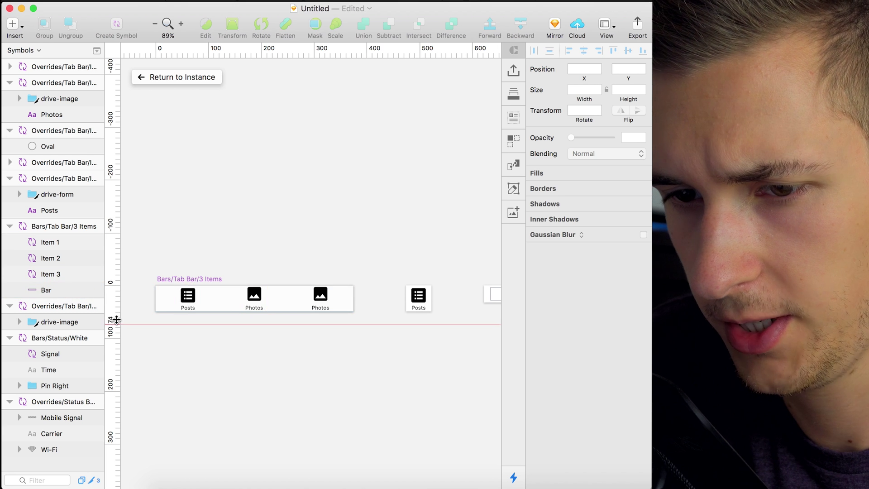
left_click(45, 277)
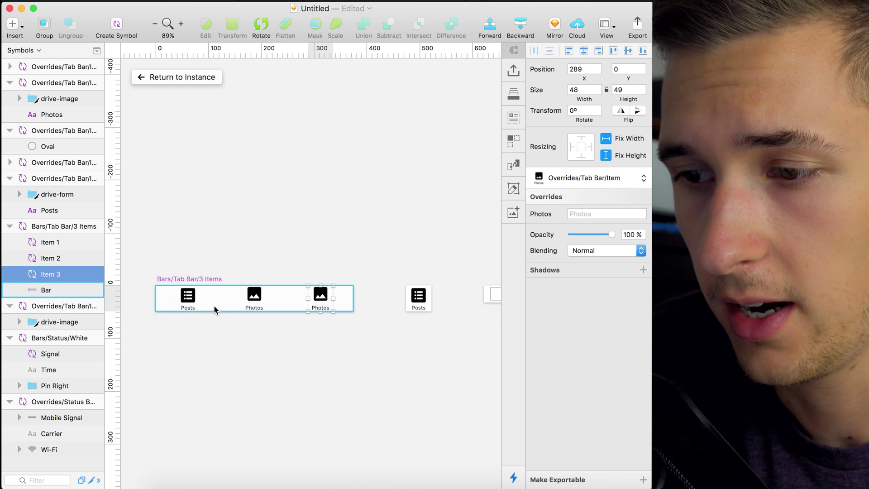
left_click(187, 302)
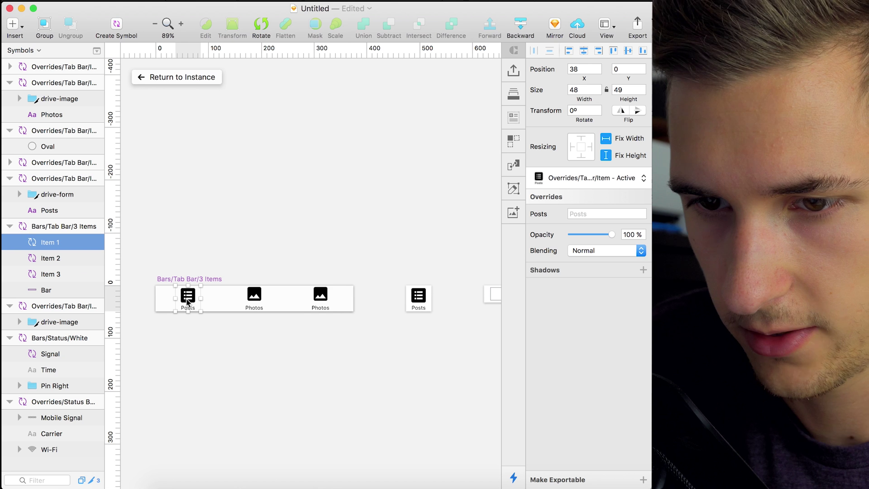
left_click(632, 183)
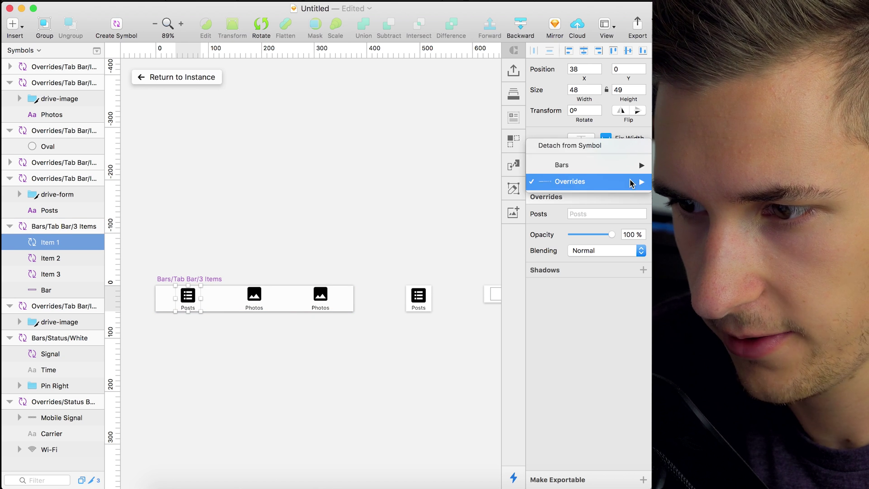
left_click(180, 312)
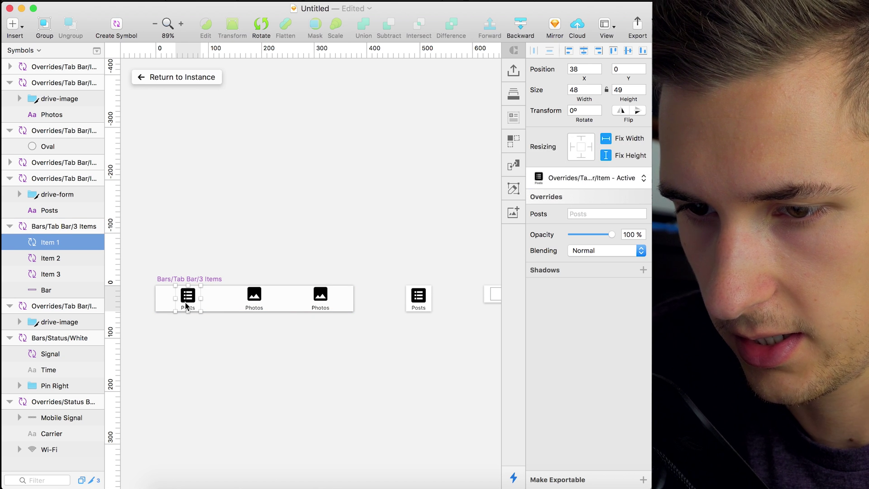
left_click(573, 179)
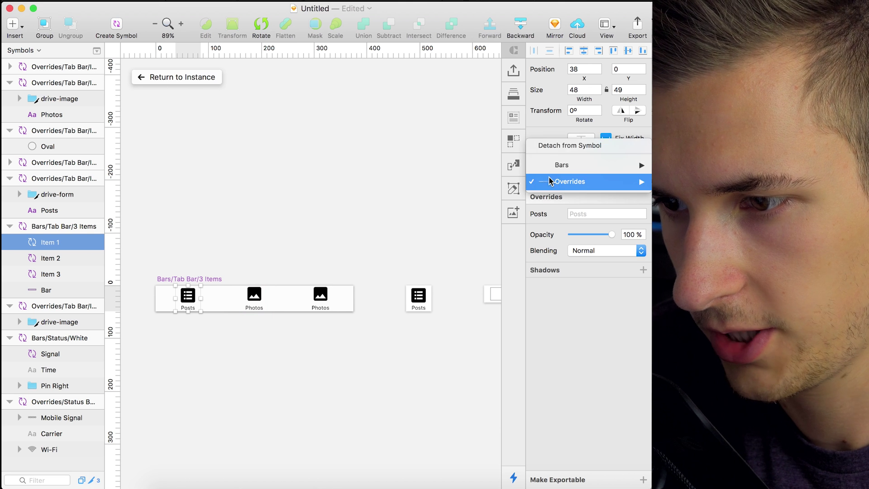
left_click(567, 146)
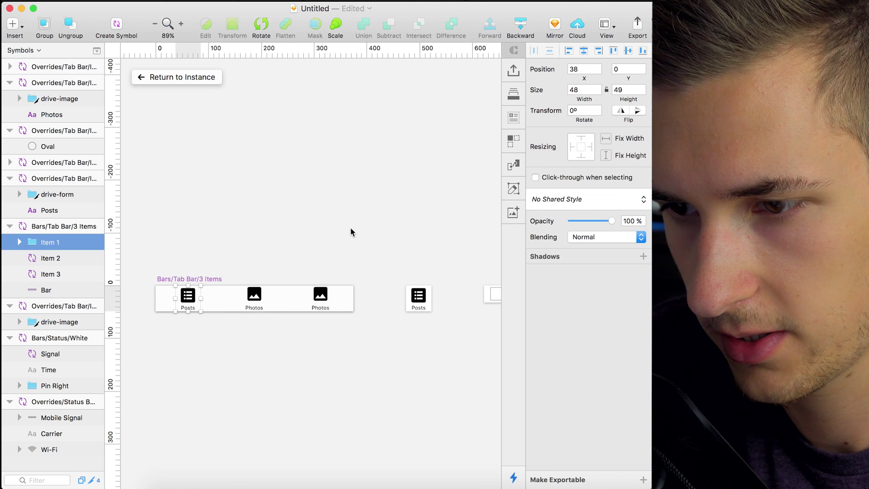
Detach the middle and third Photos tab items from their symbols.
left_click(13, 254)
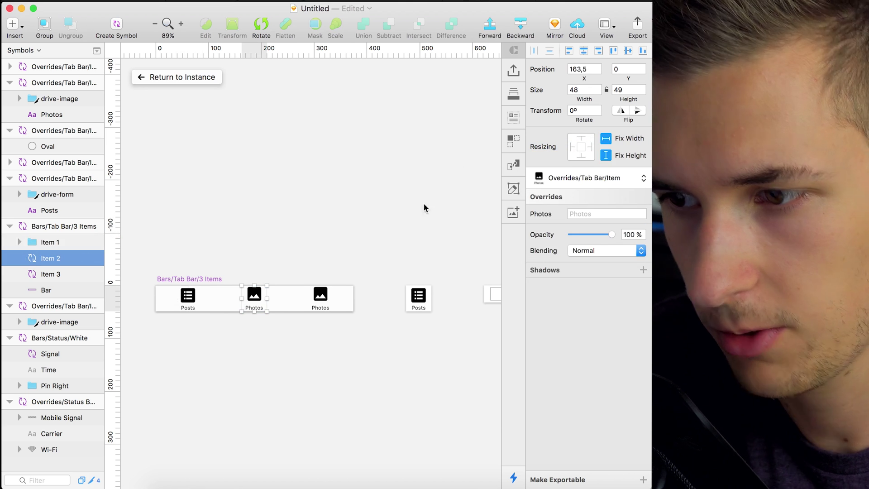
left_click(560, 173)
left_click(609, 144)
left_click(54, 274)
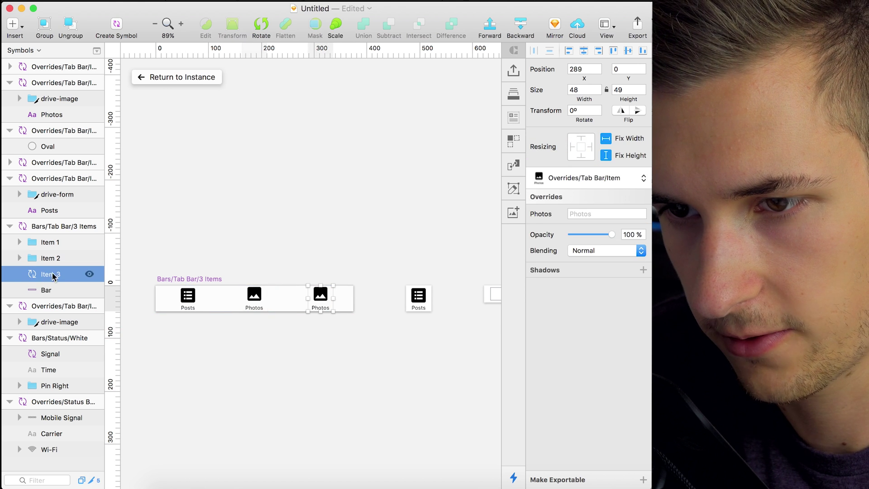
left_click(588, 180)
left_click(586, 149)
left_click(285, 366)
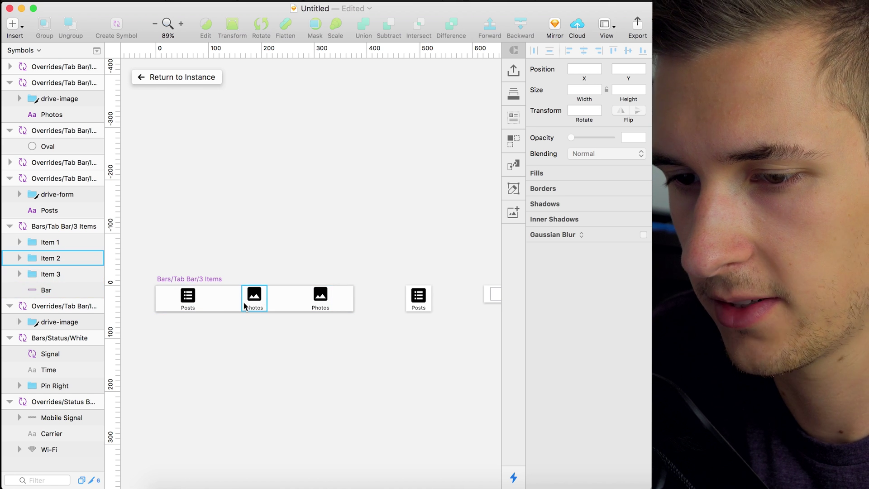
Change the third tab's label from 'Photos' to 'Message'.
left_click(321, 298)
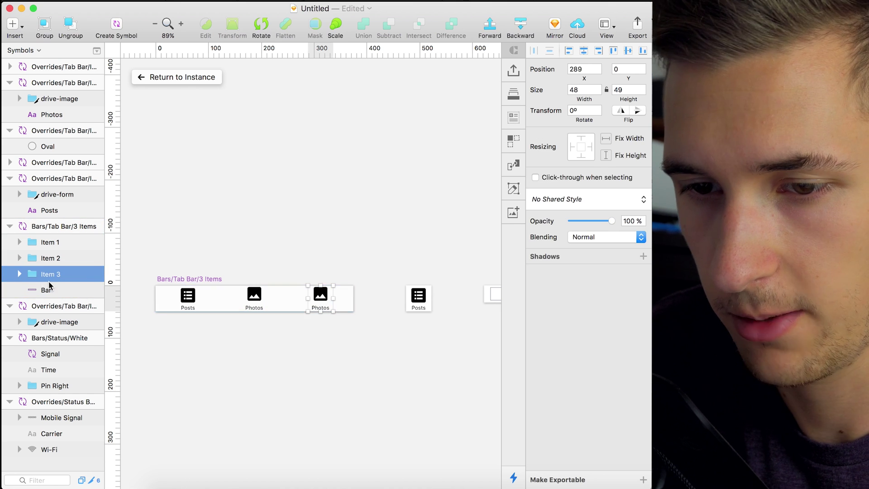
left_click(19, 274)
left_click(48, 290)
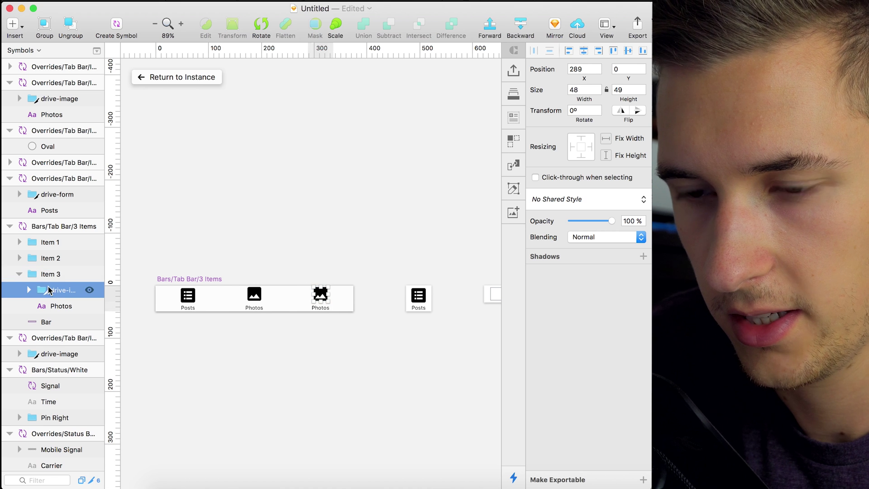
left_click(68, 308)
double_click(320, 307)
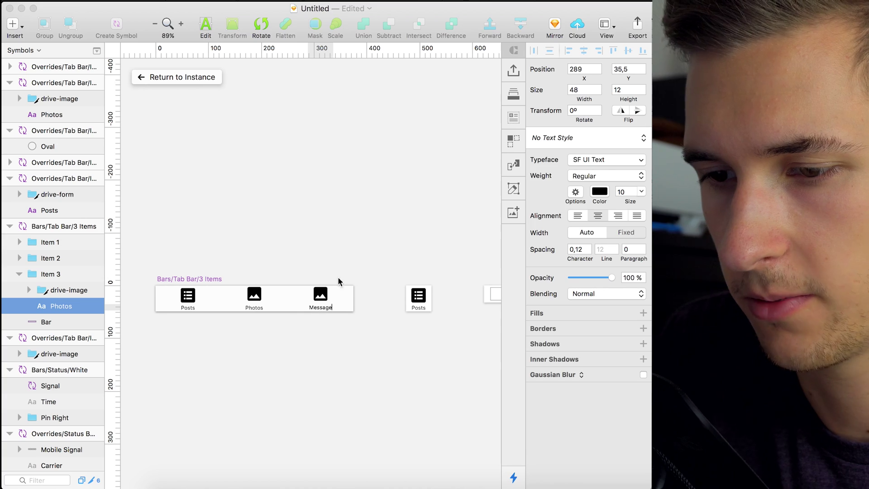
type("Message")
key("Escape")
Copy the mail icon from the Material Design Icons file and return to the profile document.
key("ctrl+Up")
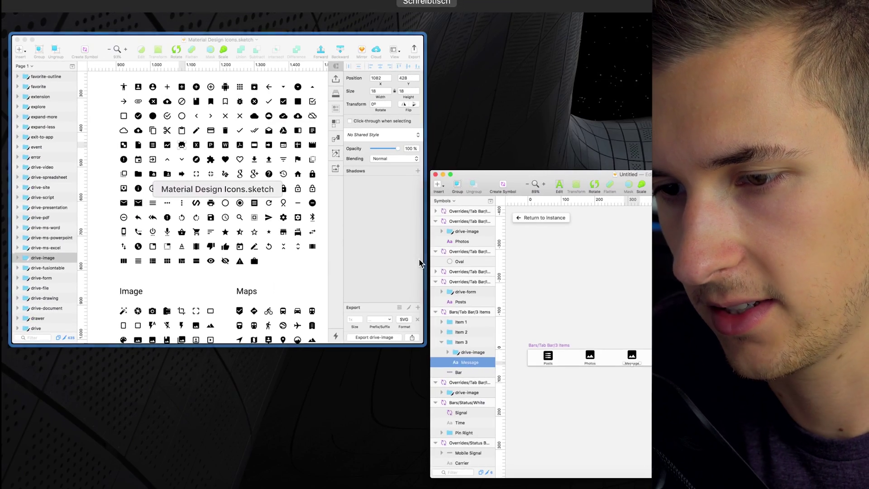
left_click(420, 262)
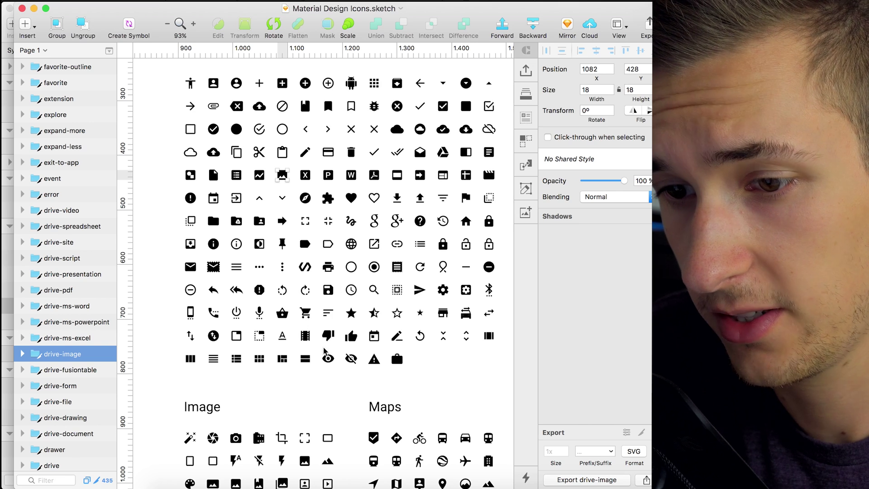
left_click(190, 267)
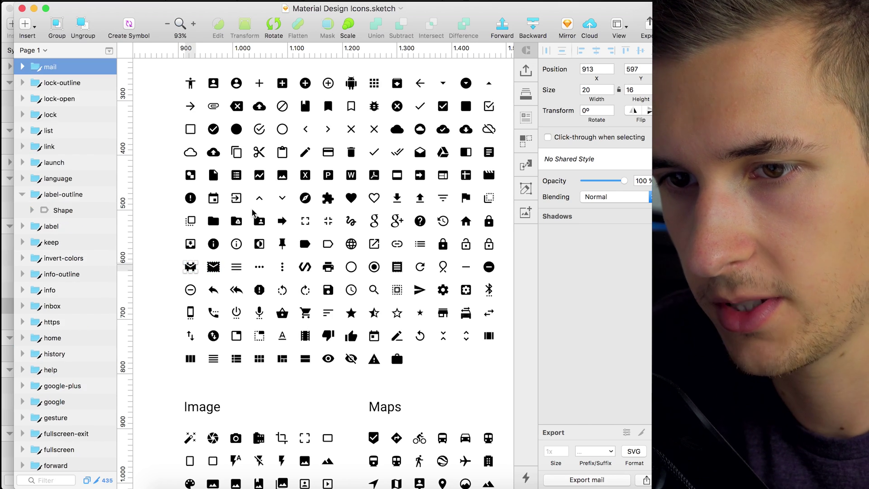
key("ctrl+Up")
left_click(574, 219)
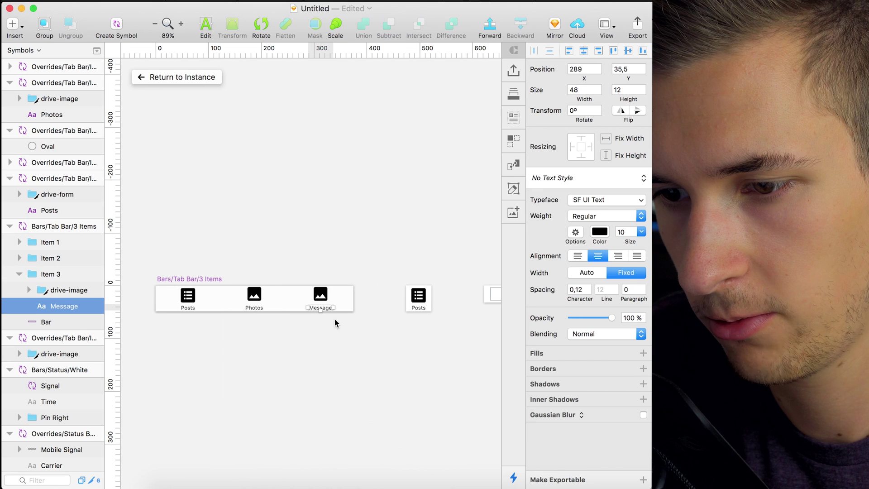
Paste the mail icon into the third tab item and nudge it over the image icon.
left_click(80, 290)
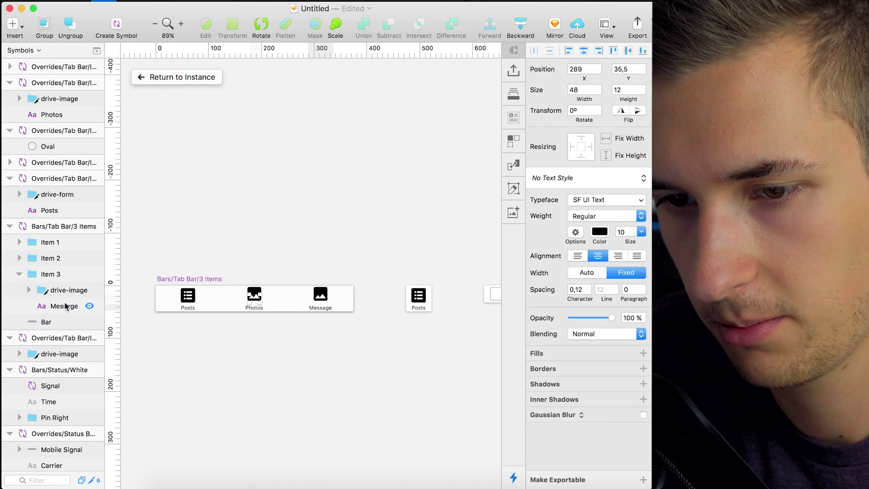
key("super+v")
scroll(324, 281, "up", 5)
key("shift+Right")
key("shift+Right")
key("shift+Right")
key("shift+Right")
key("shift+Right")
key("shift+Right")
key("shift+Right")
key("shift+Right")
key("shift+Right")
key("shift+Right")
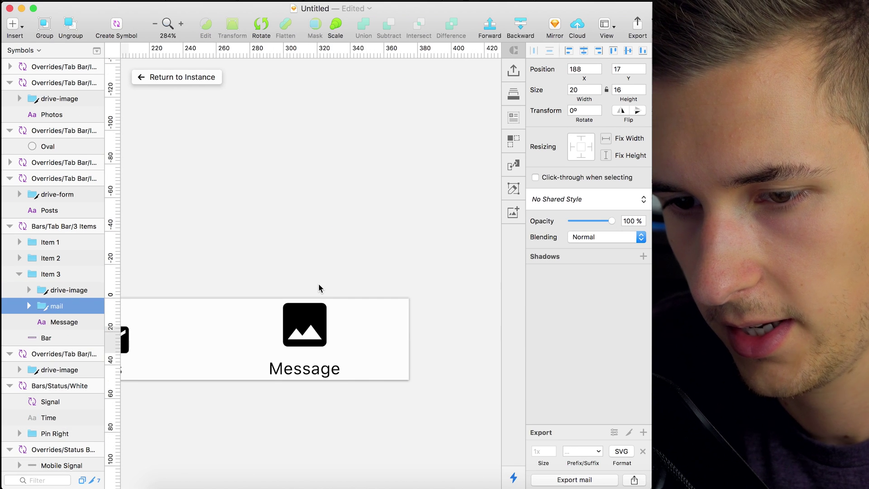
key("shift+Up")
key("shift+Right")
key("shift+Right")
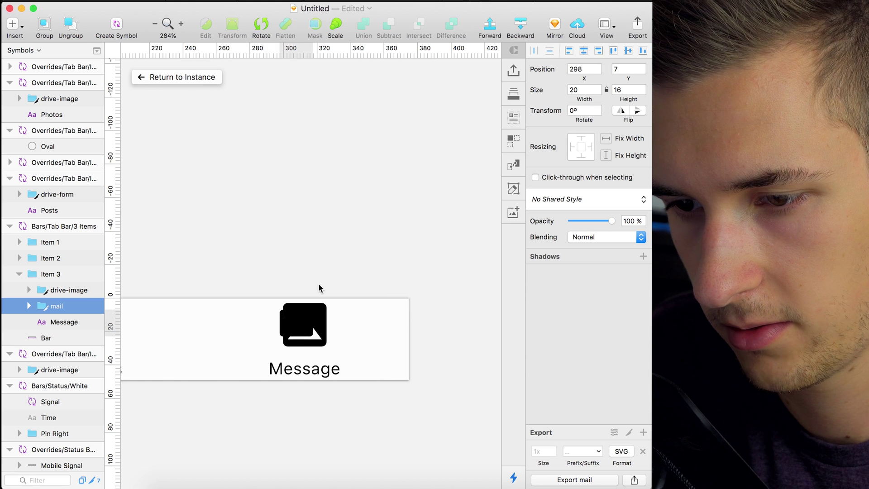
key("Right")
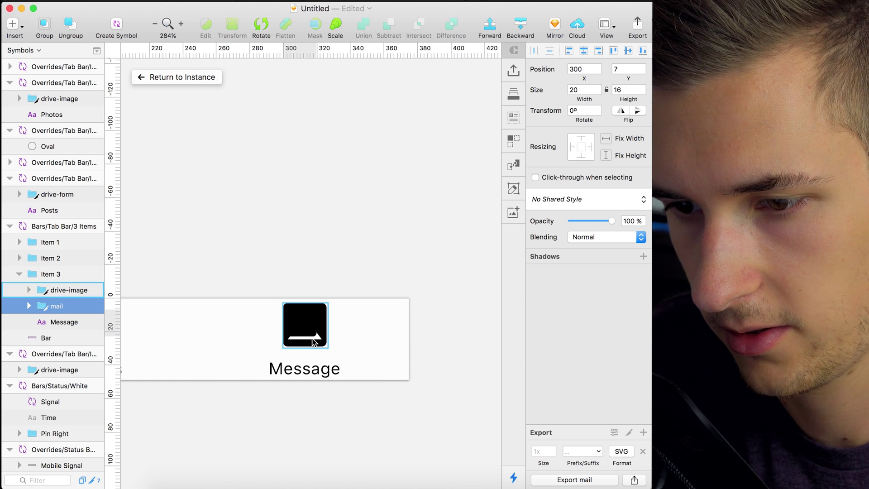
Place the mail icon above the image icon and enlarge it to match the image icon's size.
left_click(51, 294)
left_click(51, 302)
key("Escape")
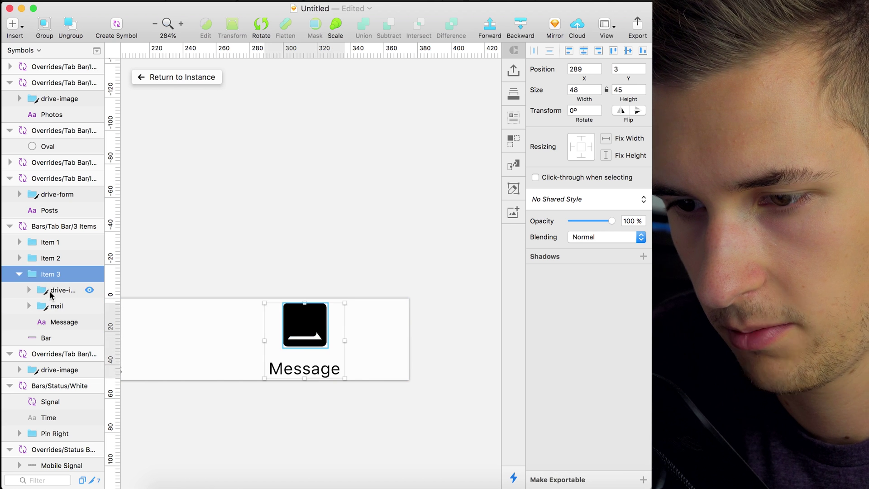
left_click(51, 294)
left_click_drag(51, 294, 51, 321)
left_click_drag(610, 219, 580, 224)
left_click(312, 330)
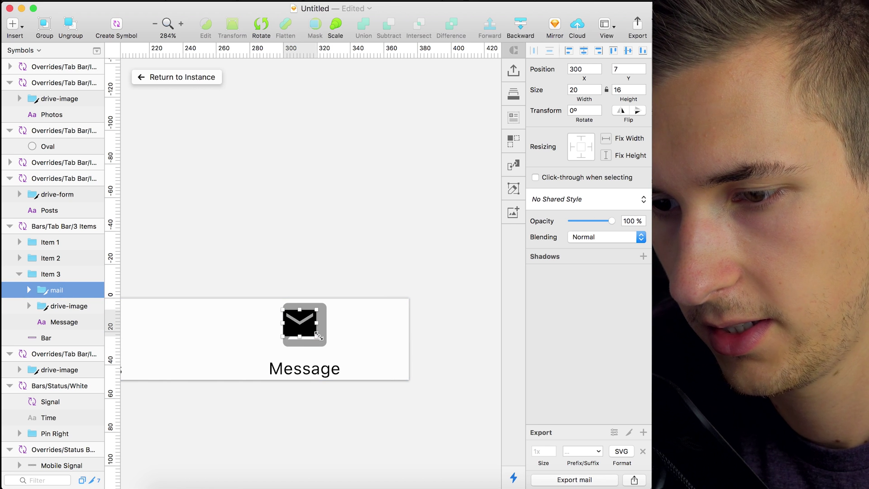
left_click_drag(319, 336, 338, 345)
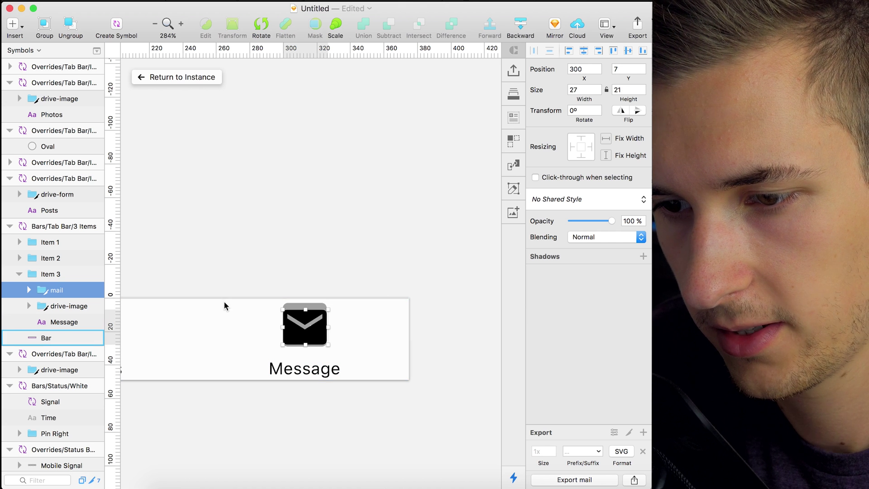
Delete the old drive-image icon and return to the profile artboard.
left_click(80, 303)
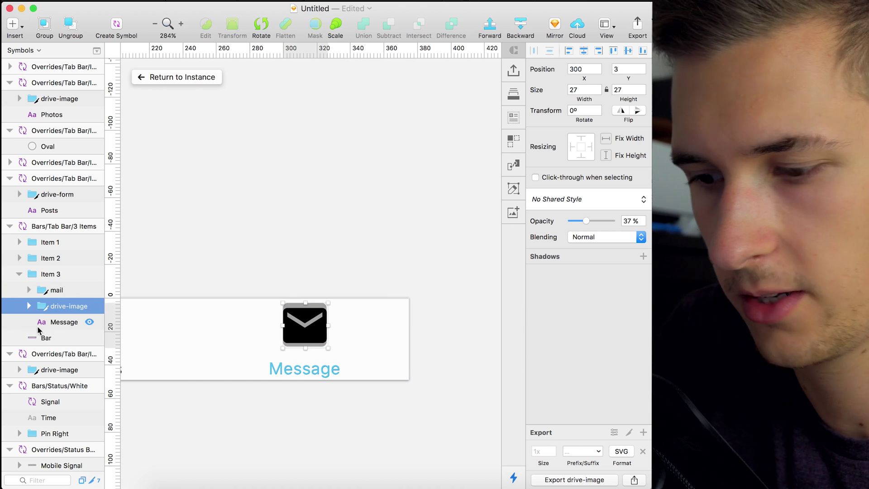
key("Delete")
left_click(158, 77)
left_click(159, 214)
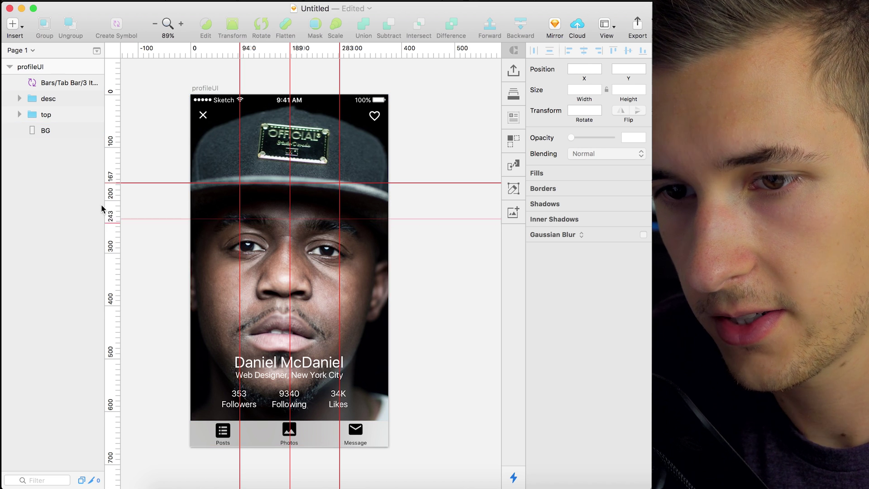
Select the BG layer and open Craft's data panel on Photos.
left_click(37, 130)
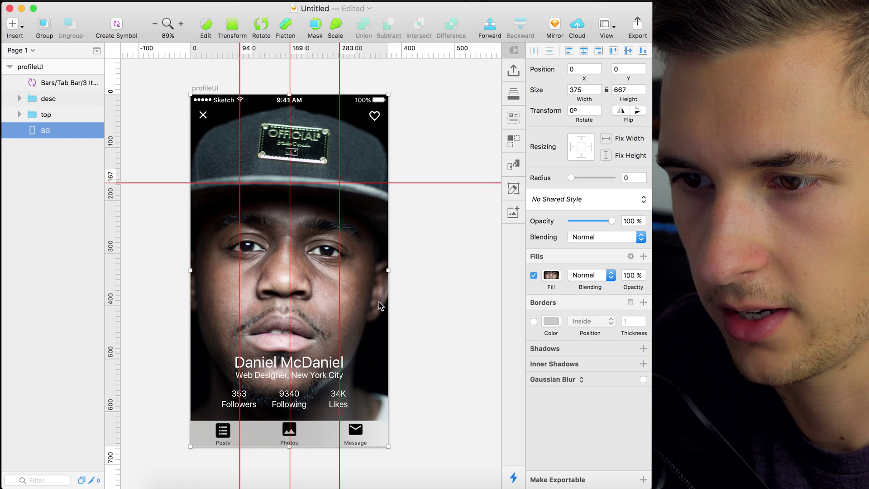
left_click(513, 100)
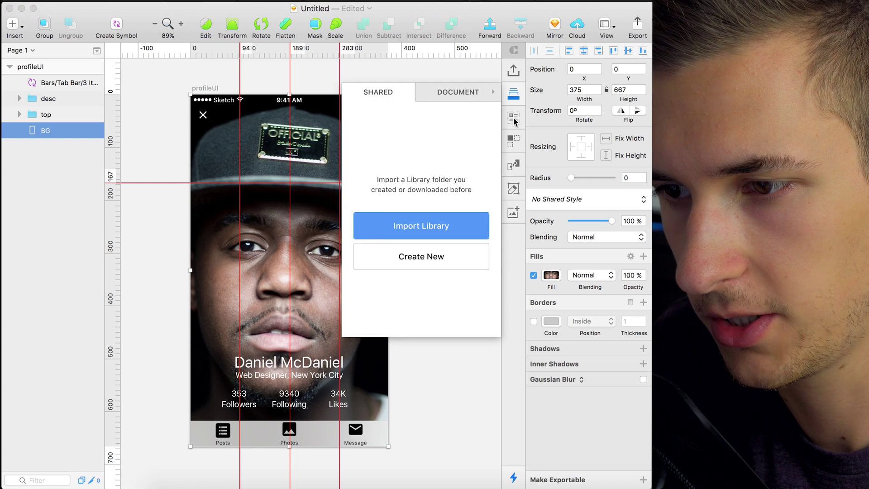
left_click(514, 119)
left_click(428, 140)
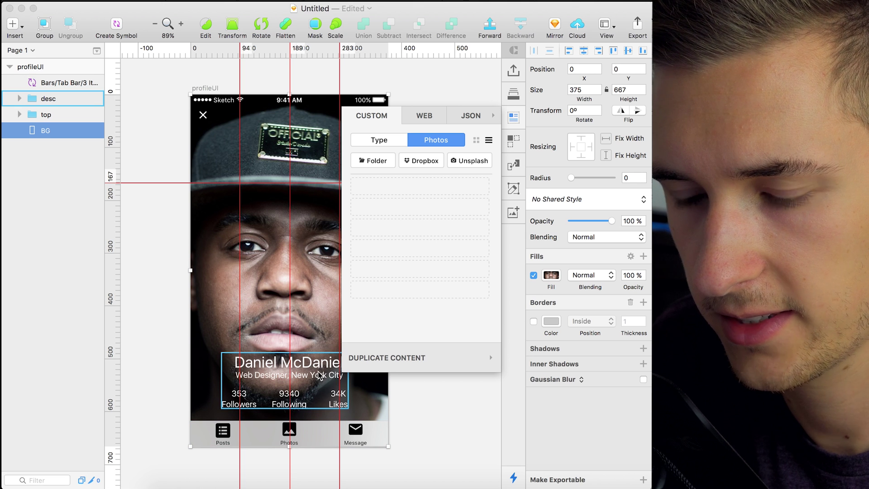
Place Unsplash photos into BG repeatedly until a street photo appears, then close the panel.
left_click(428, 184)
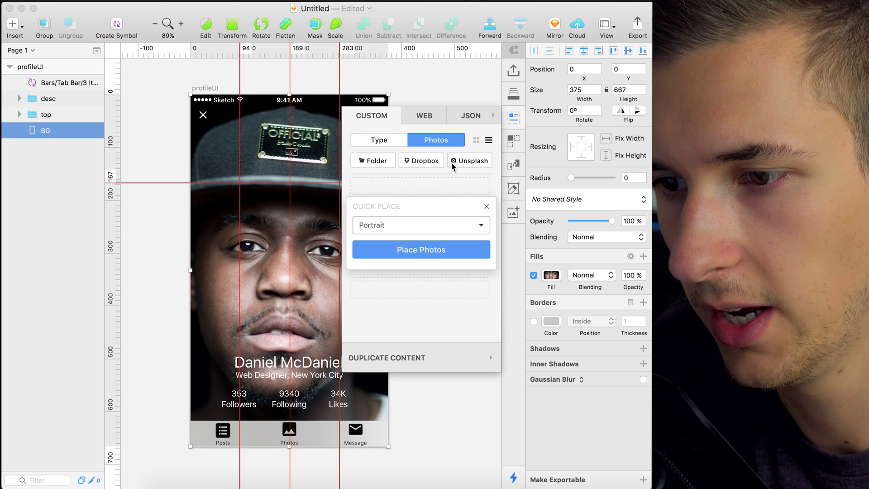
left_click(395, 249)
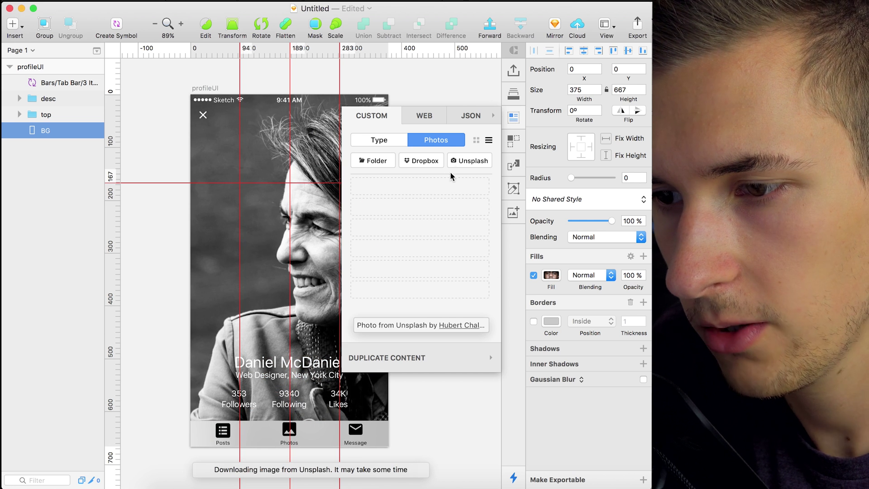
left_click(428, 185)
left_click(407, 248)
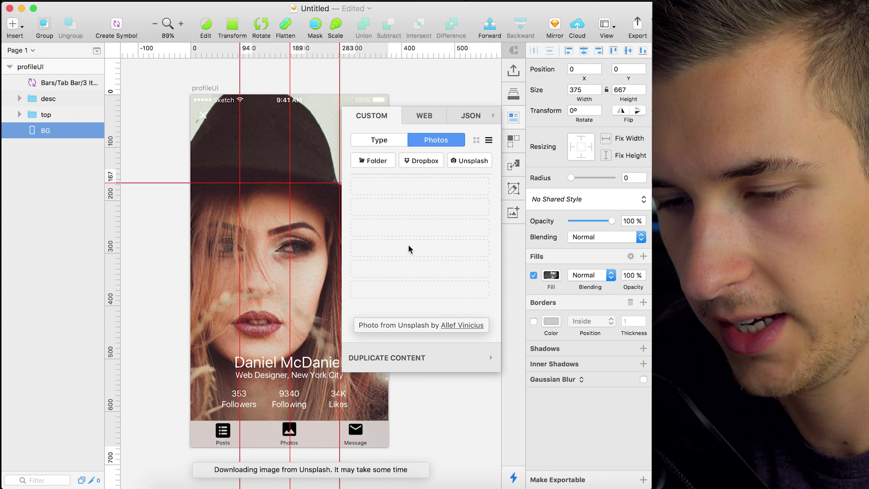
left_click(462, 161)
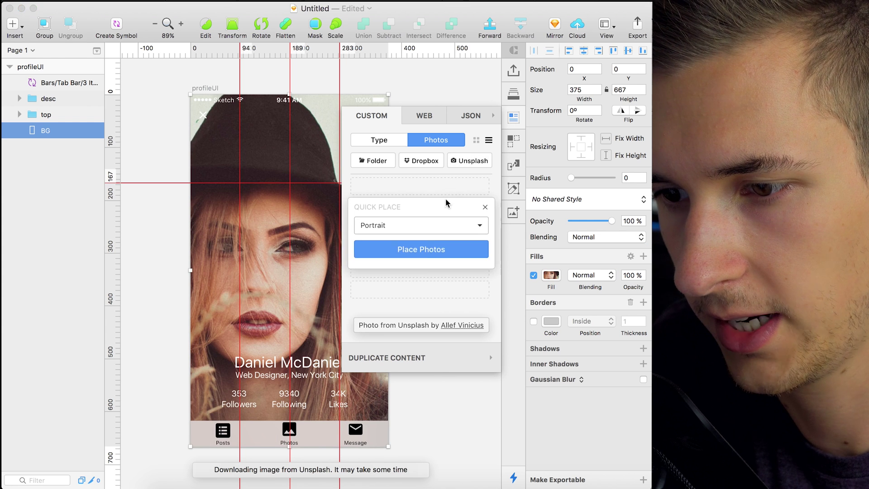
left_click(417, 250)
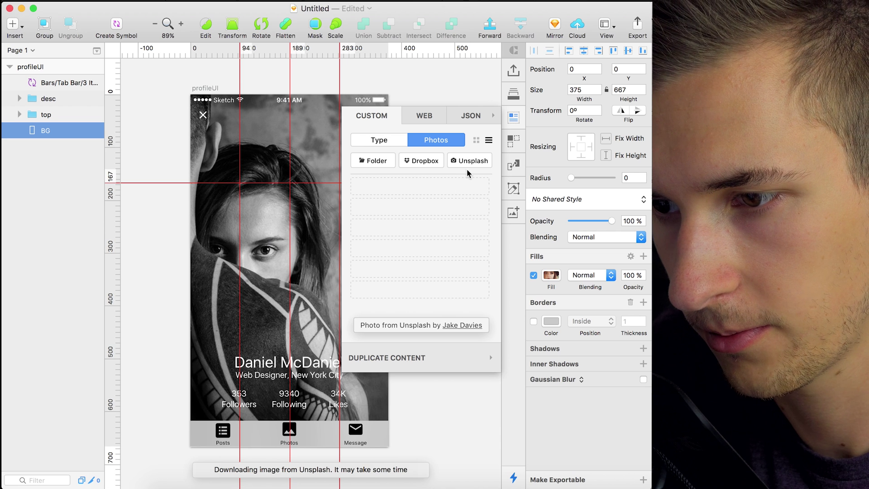
left_click(469, 162)
left_click(413, 257)
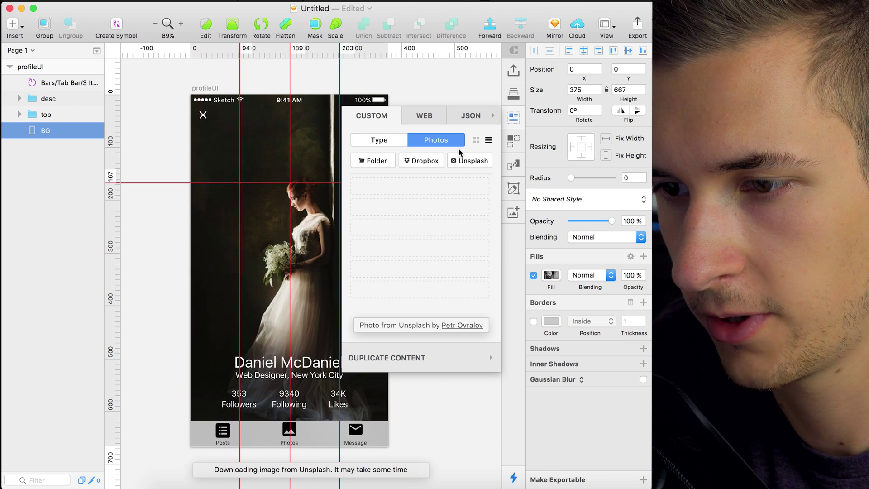
left_click(460, 157)
left_click(423, 249)
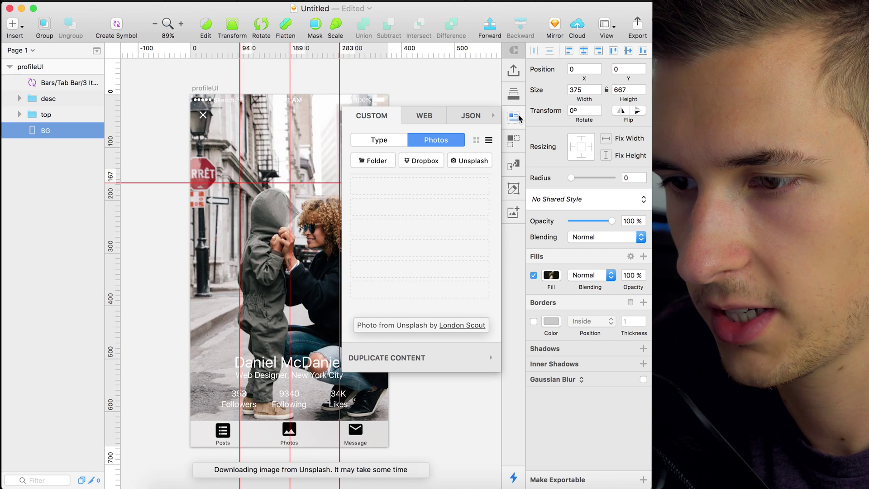
left_click(520, 119)
Hide the red guide lines on the canvas.
left_click(299, 1)
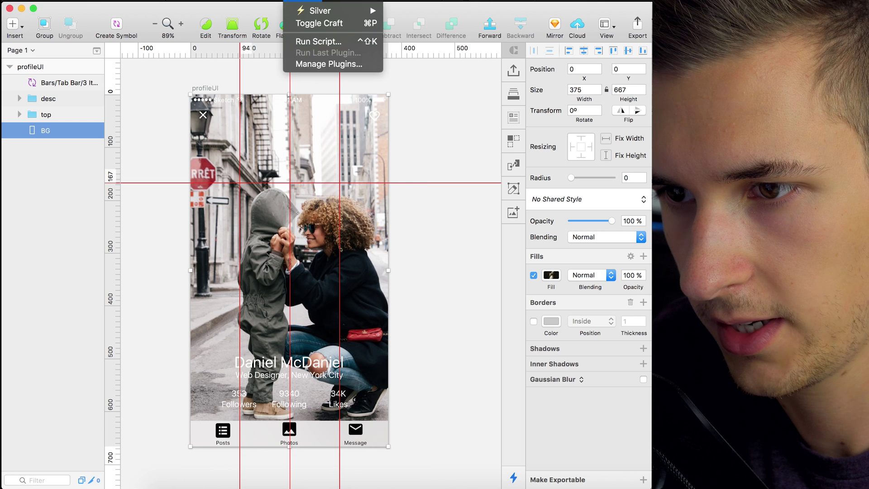
mouse_move(372, 1)
mouse_move(383, 176)
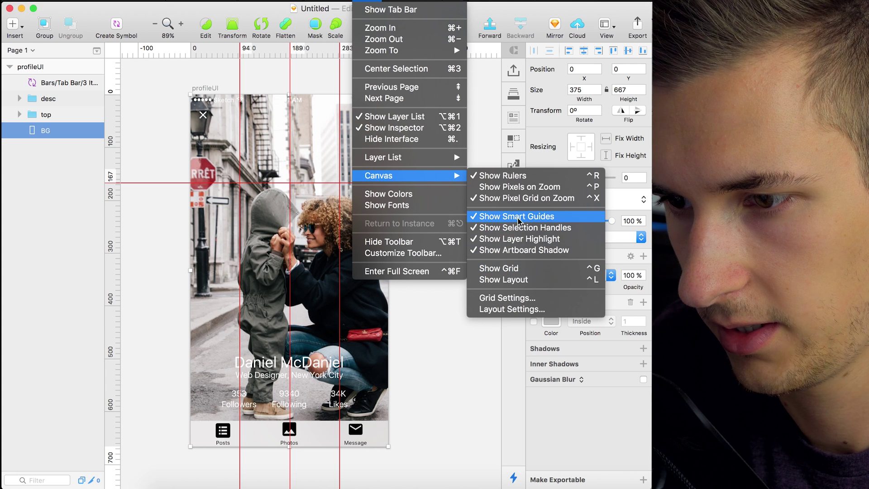
left_click(519, 217)
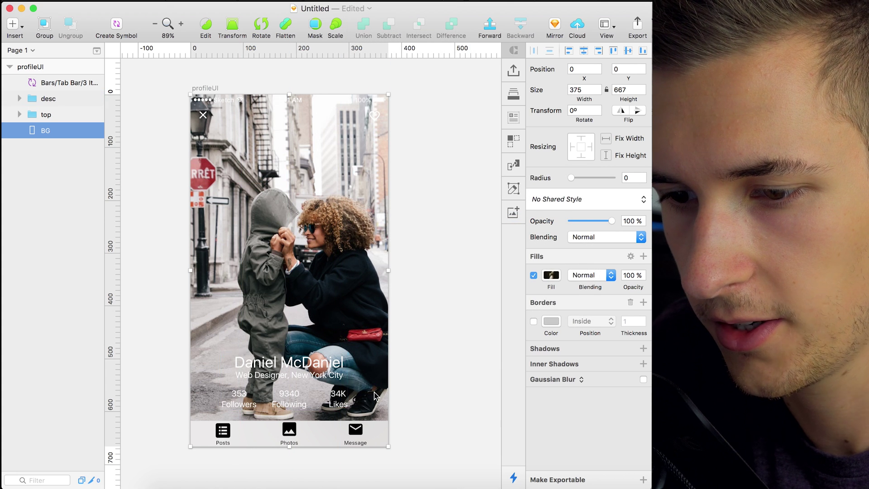
Add a second fill to the BG layer and set it to black 000000.
left_click(285, 404)
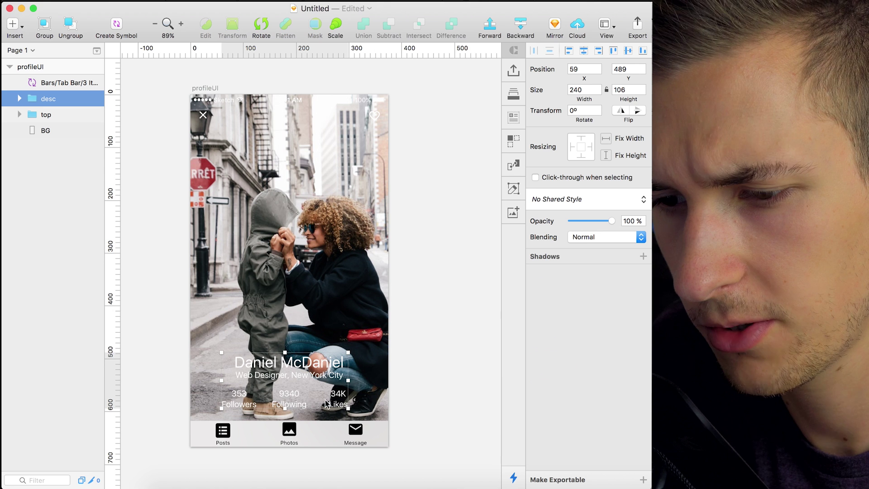
left_click(286, 265)
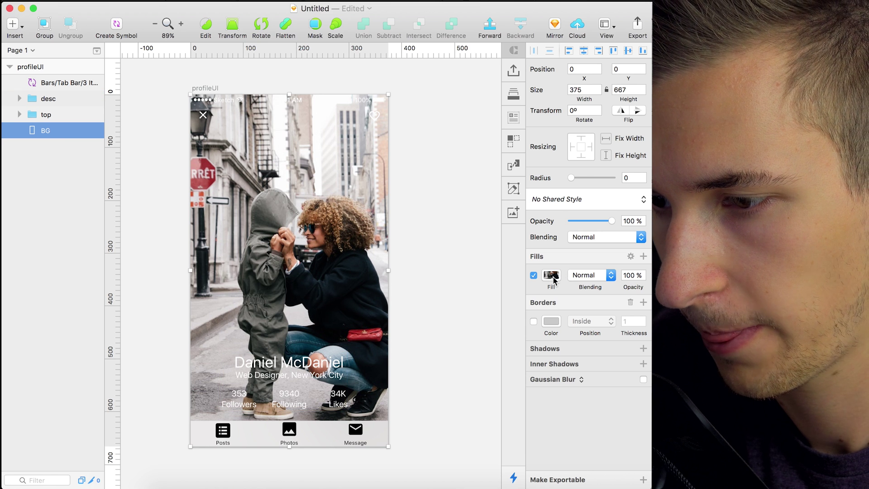
left_click(631, 256)
left_click(641, 259)
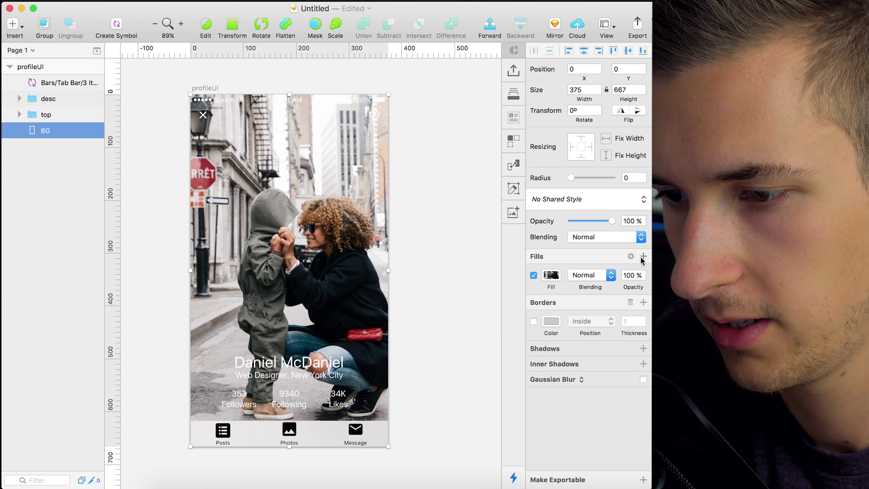
left_click(643, 256)
left_click(550, 275)
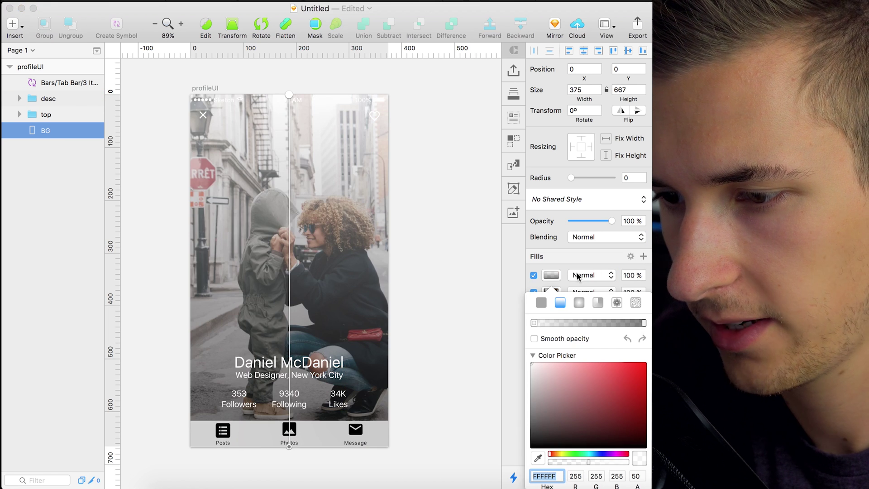
left_click(542, 302)
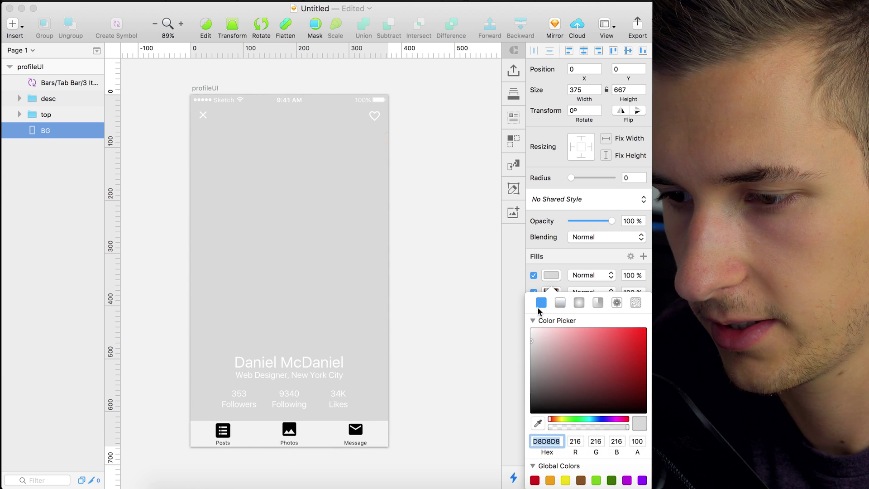
left_click(560, 302)
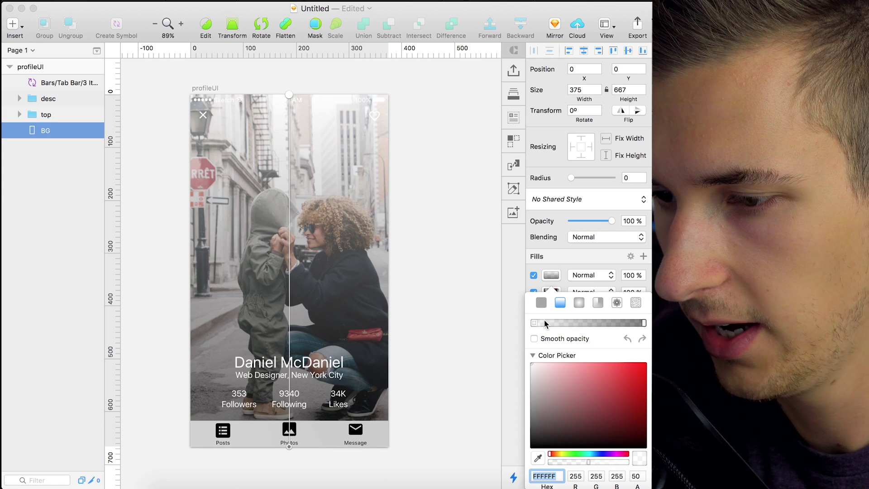
left_click(541, 303)
type("000000")
key("Return")
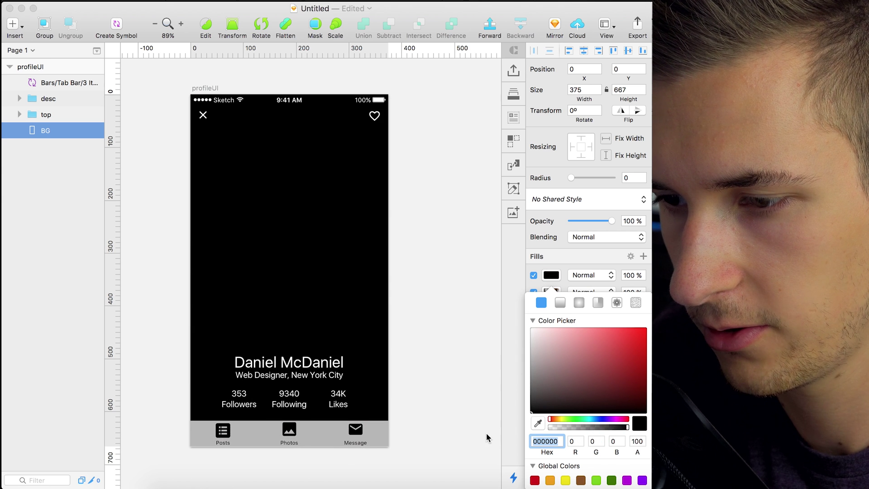
Make the black fill a transparent-to-black linear gradient that darkens the photo's bottom.
left_click_drag(595, 225, 625, 227)
left_click_drag(587, 430, 636, 417)
left_click(561, 303)
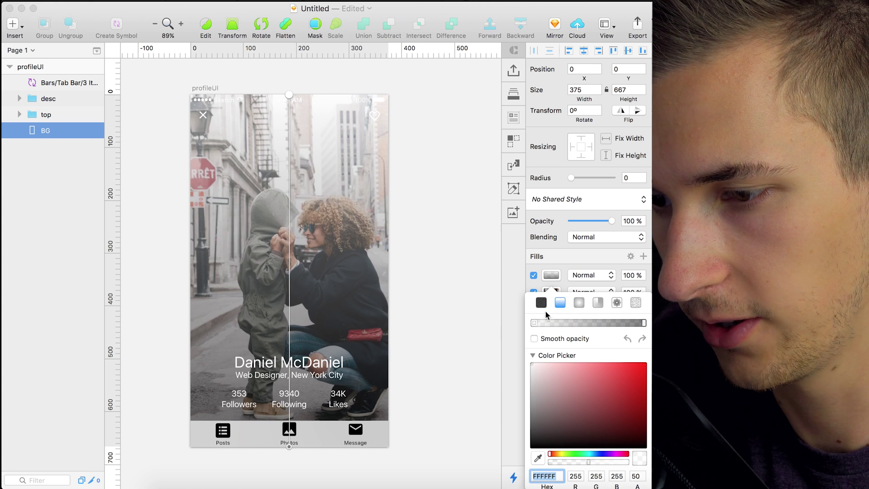
scroll(589, 407, "down", 3)
left_click(611, 466)
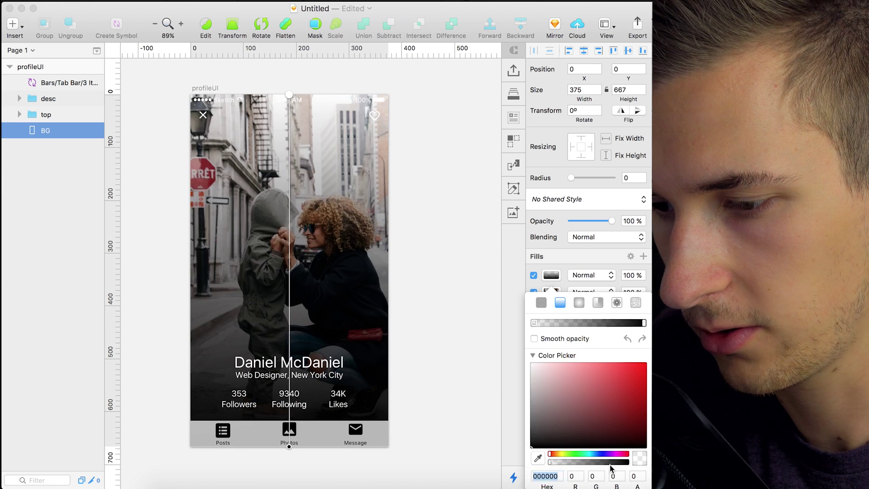
left_click_drag(537, 322, 580, 337)
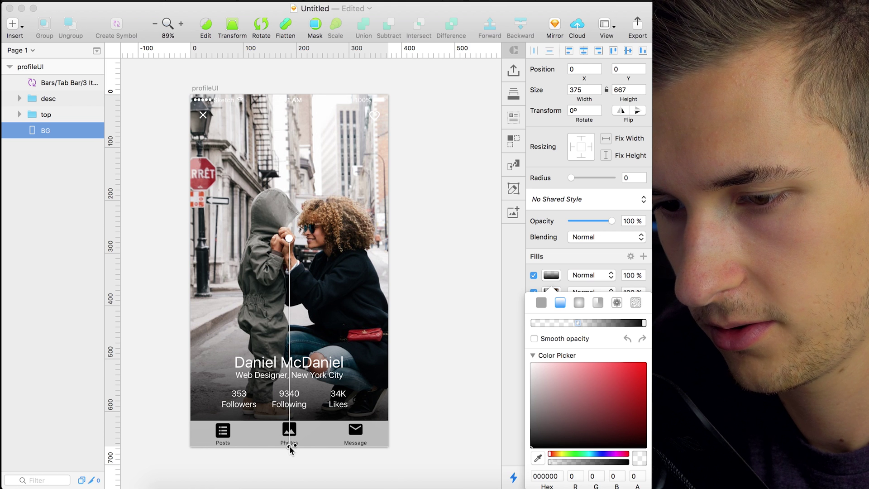
mouse_move(290, 450)
left_mouse_down()
mouse_move(291, 432)
mouse_move(290, 447)
left_mouse_up()
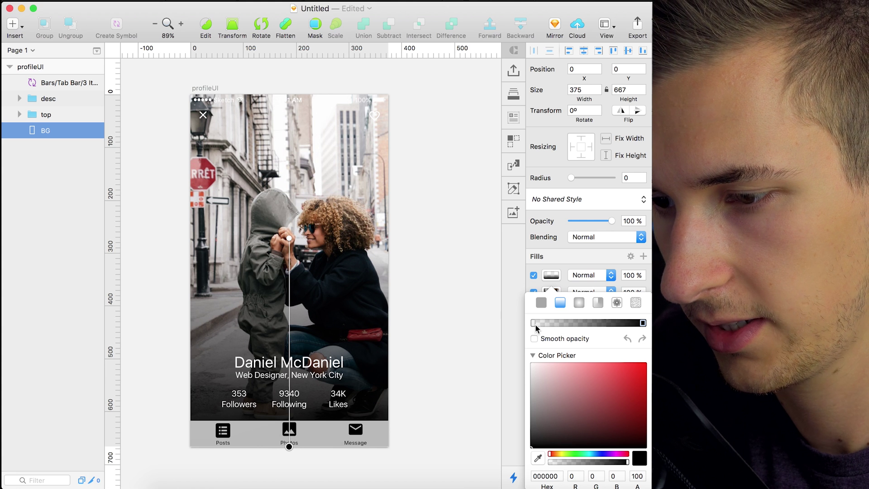
left_click_drag(534, 324, 552, 323)
Select the profile name text inside the name and stats group.
left_click(460, 330)
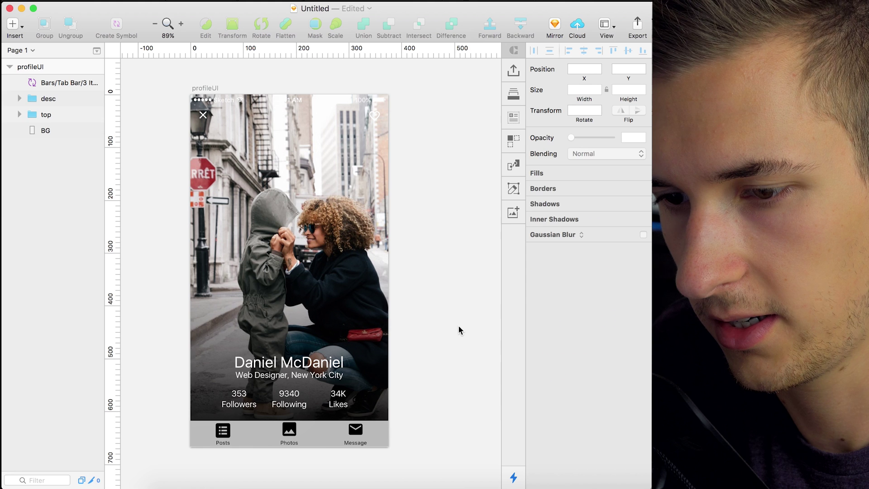
left_click(290, 362)
double_click(290, 362)
left_click(441, 368)
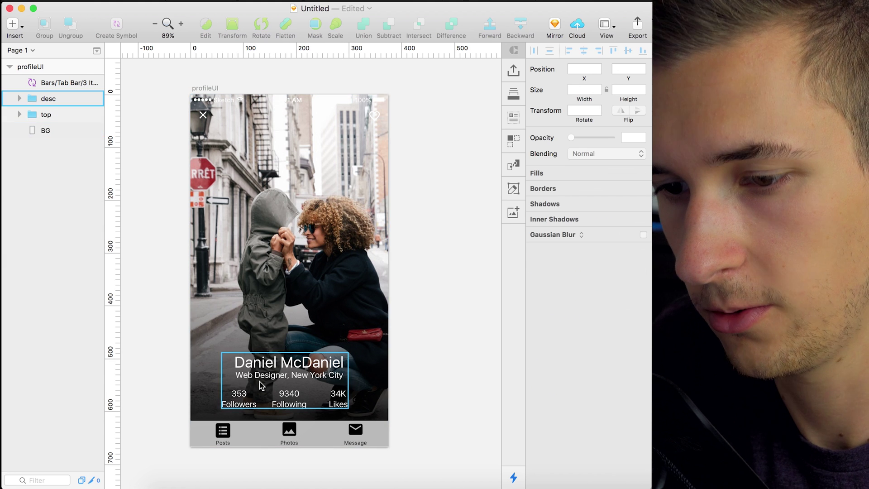
left_click(286, 365)
left_click(292, 351)
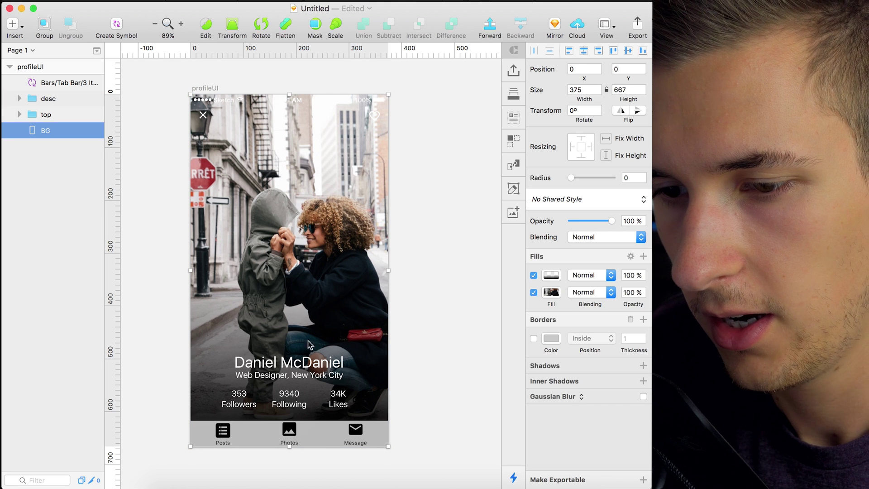
left_click(285, 367)
double_click(285, 366)
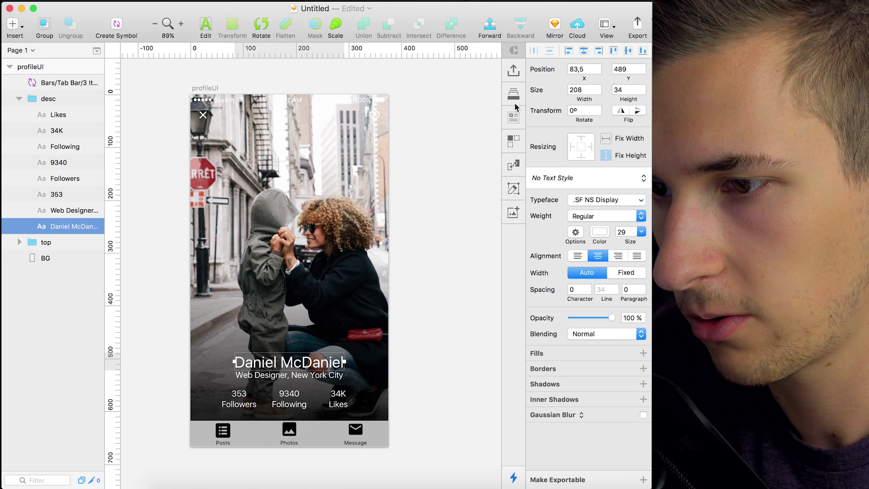
Replace the name with a random name from Craft's Type > Names data and deselect.
left_click(513, 117)
left_click(379, 140)
mouse_move(380, 170)
left_click(423, 190)
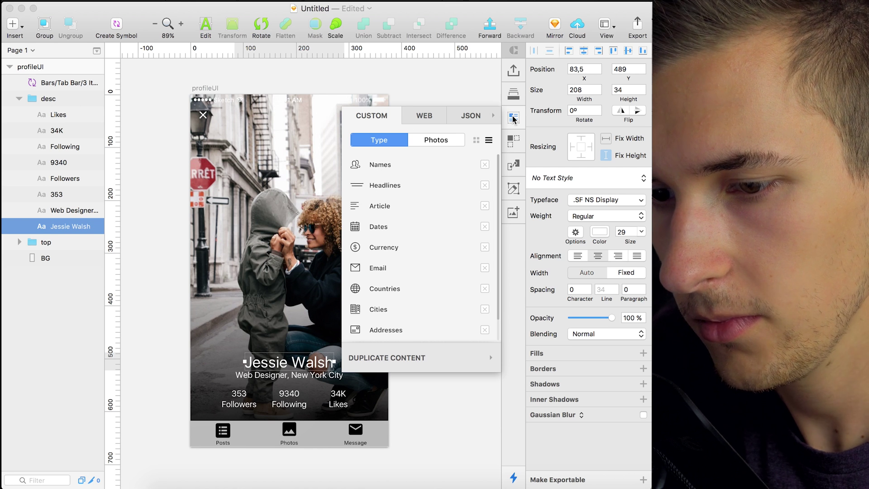
left_click(439, 130)
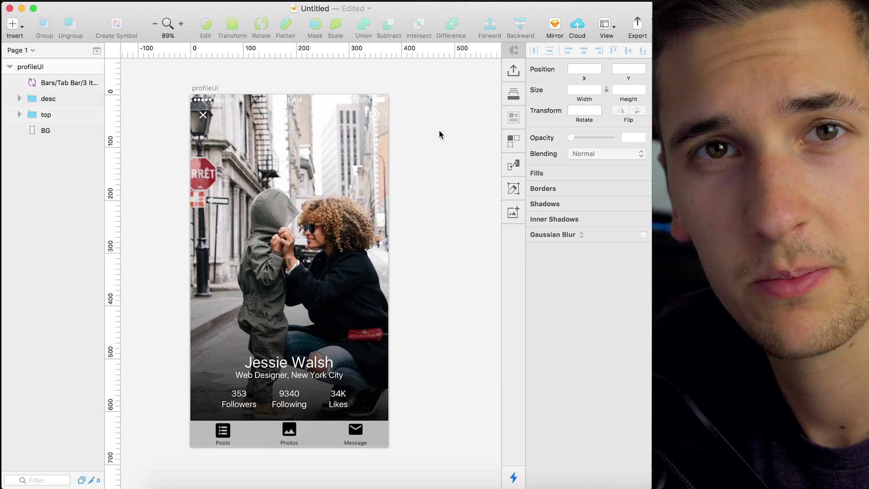
Change BG's gradient overlay to a solid black 000000 fill at 30% opacity.
scroll(440, 129, "left", 3)
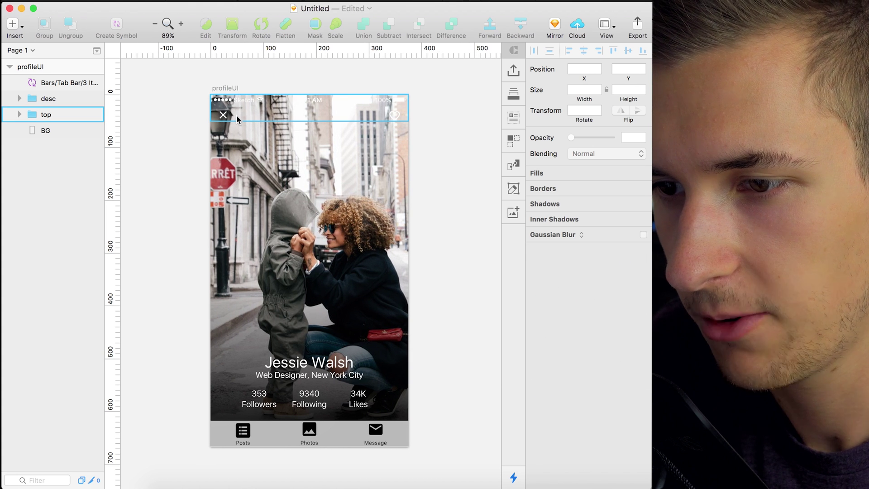
left_click(236, 115)
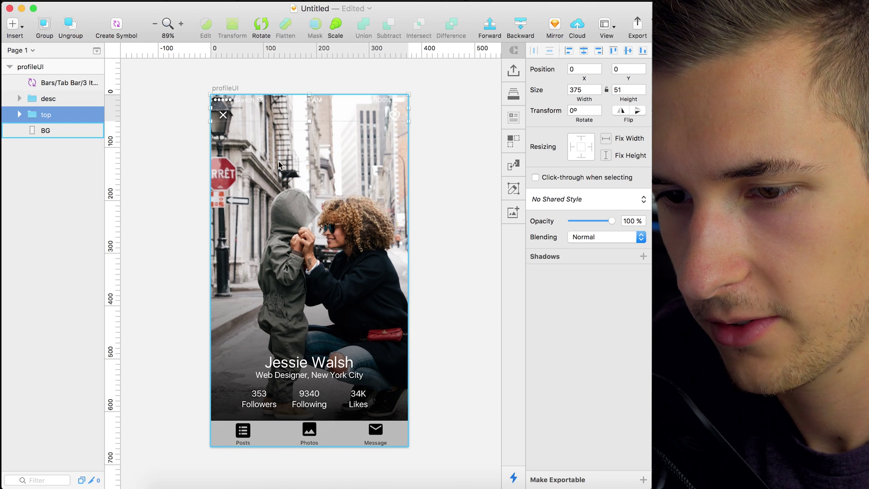
double_click(45, 130)
key("Return")
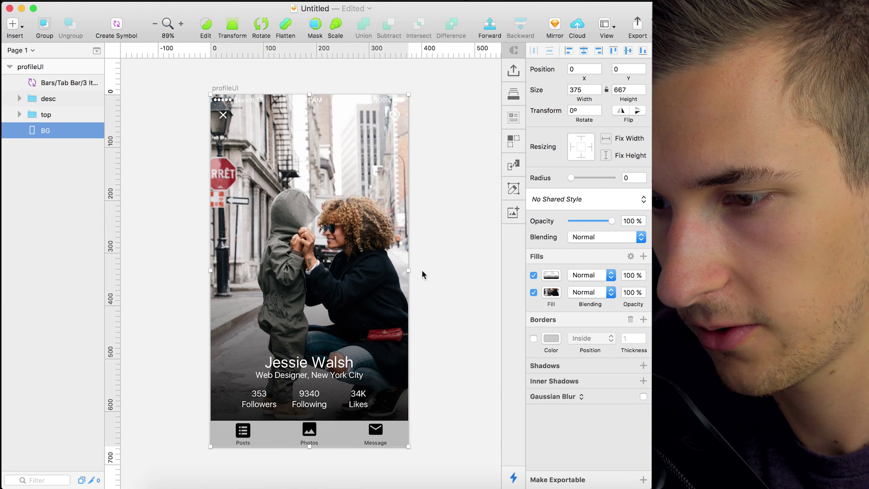
left_click(552, 276)
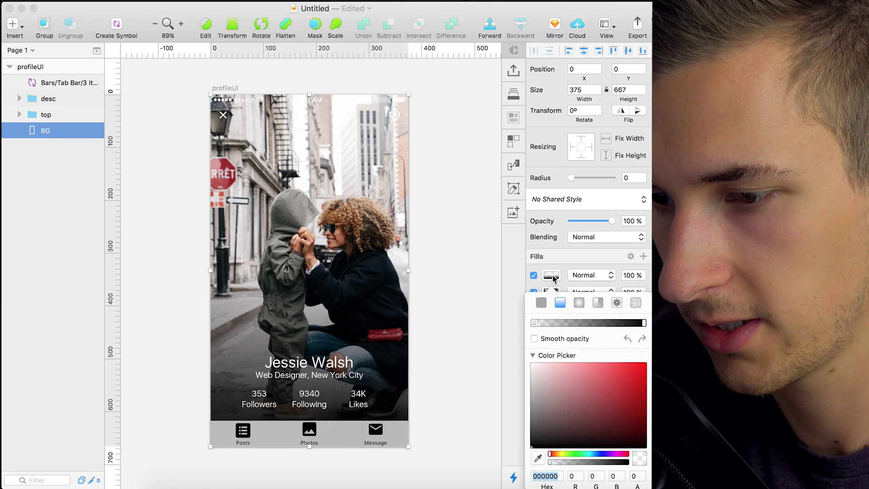
left_click(542, 302)
left_click(559, 397)
key("super+z")
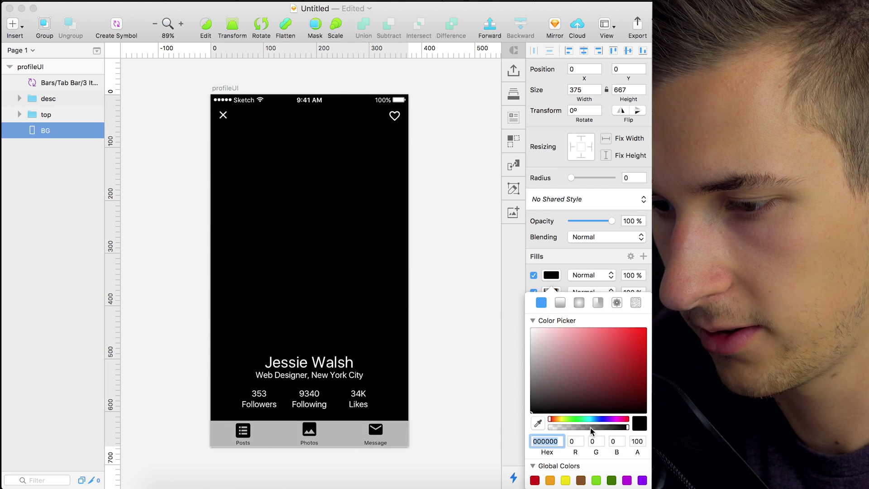
left_click_drag(592, 430, 574, 430)
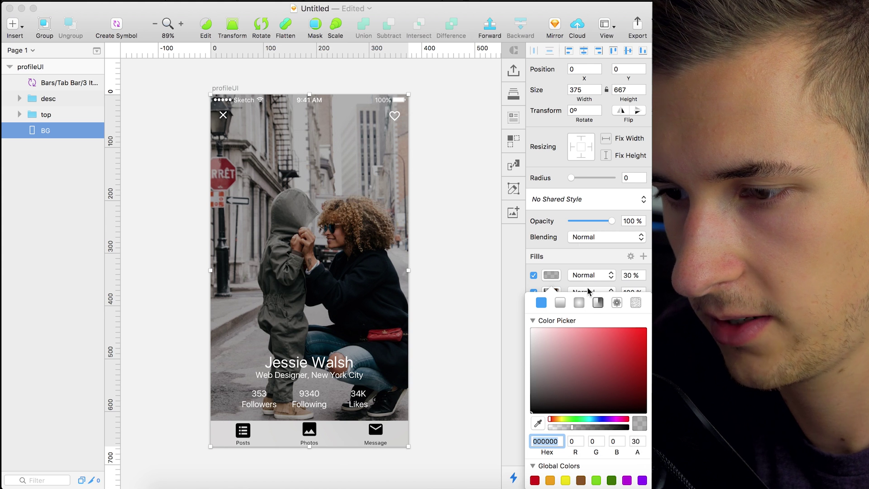
left_click(558, 276)
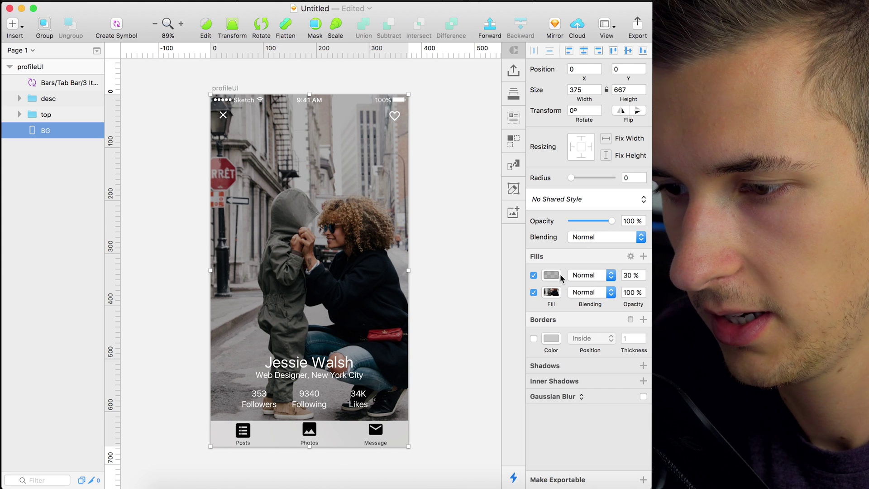
left_click(435, 352)
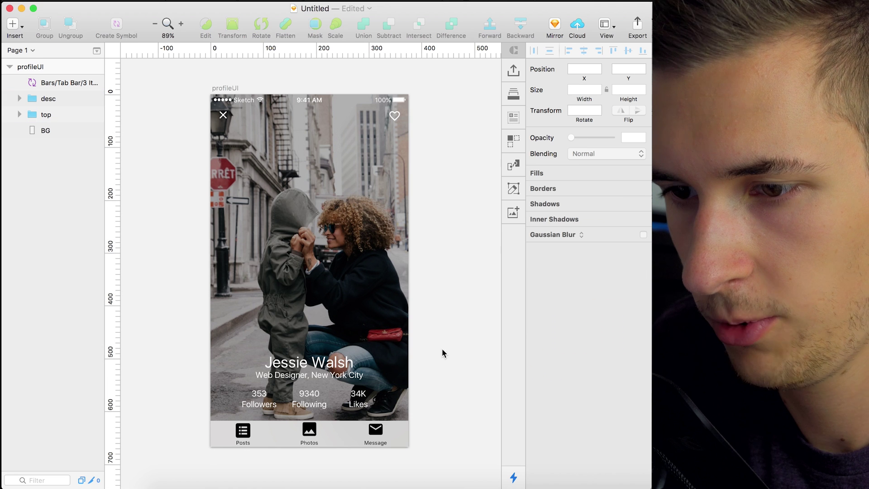
left_click(316, 369)
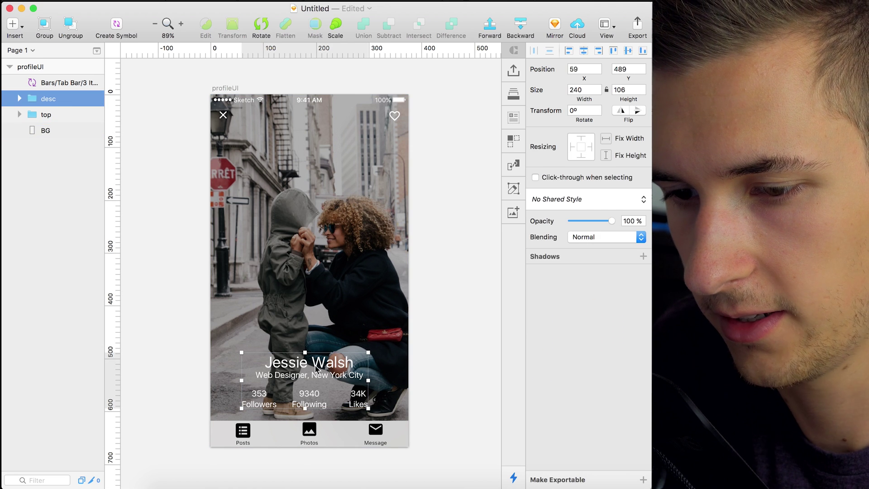
key("Page_Down")
left_click(316, 369)
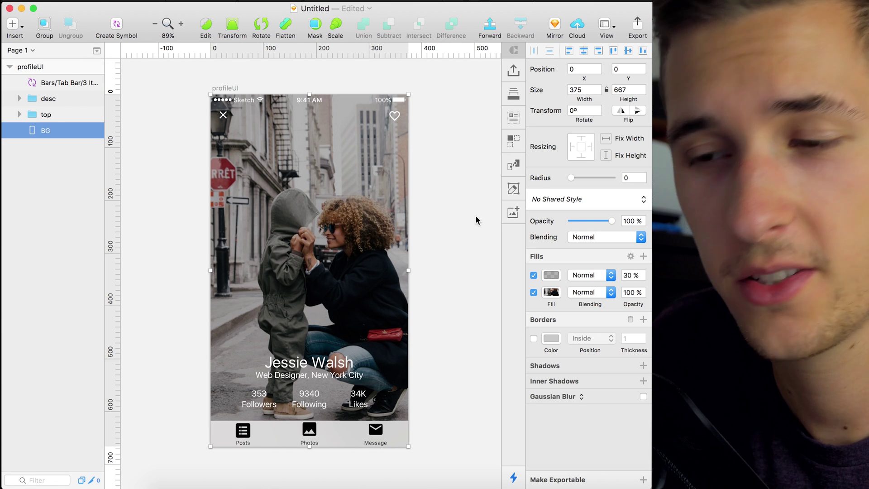
left_click(452, 208)
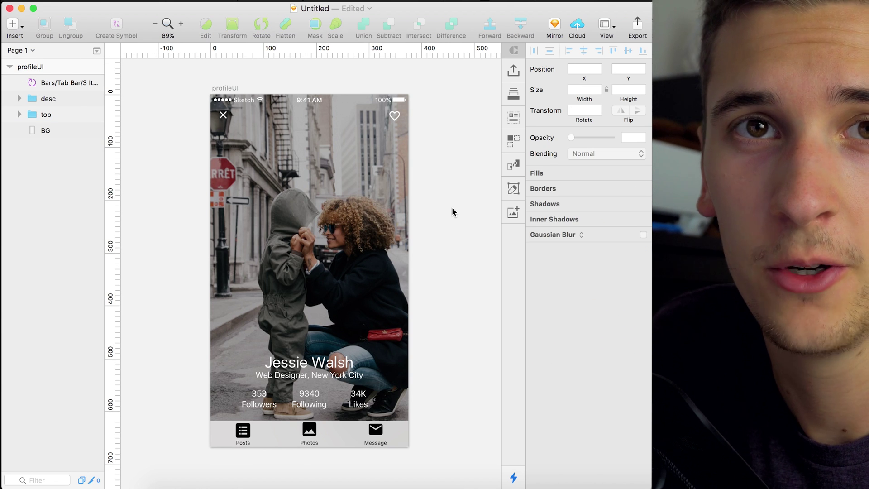